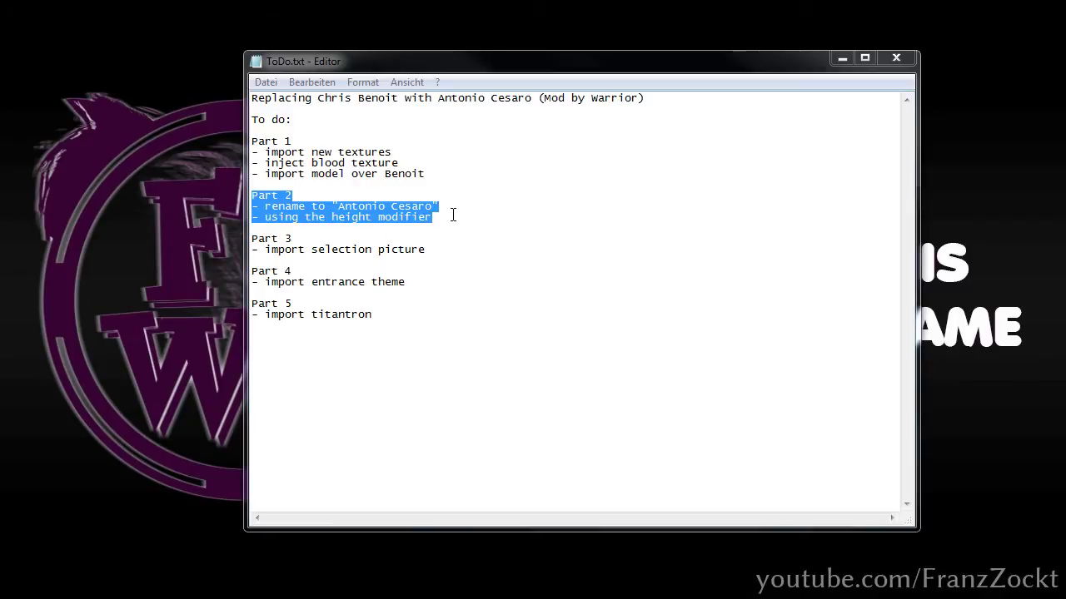
Put the to-do list away, switch to Firefox and read the introduction of the Text Modifiers (Hex [PAL]) thread
click(840, 60)
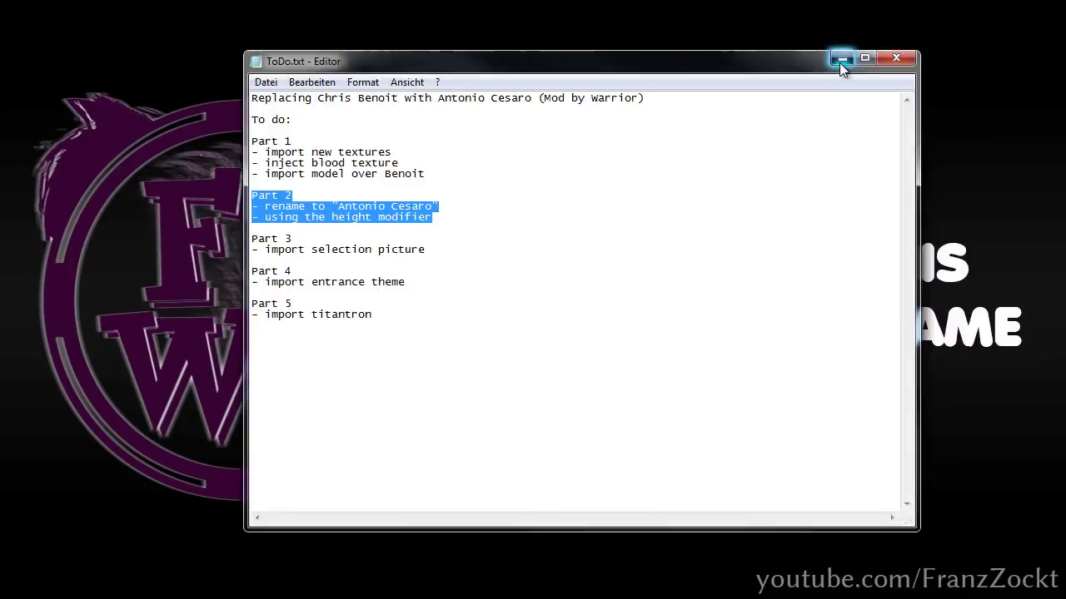
key(alt+Tab)
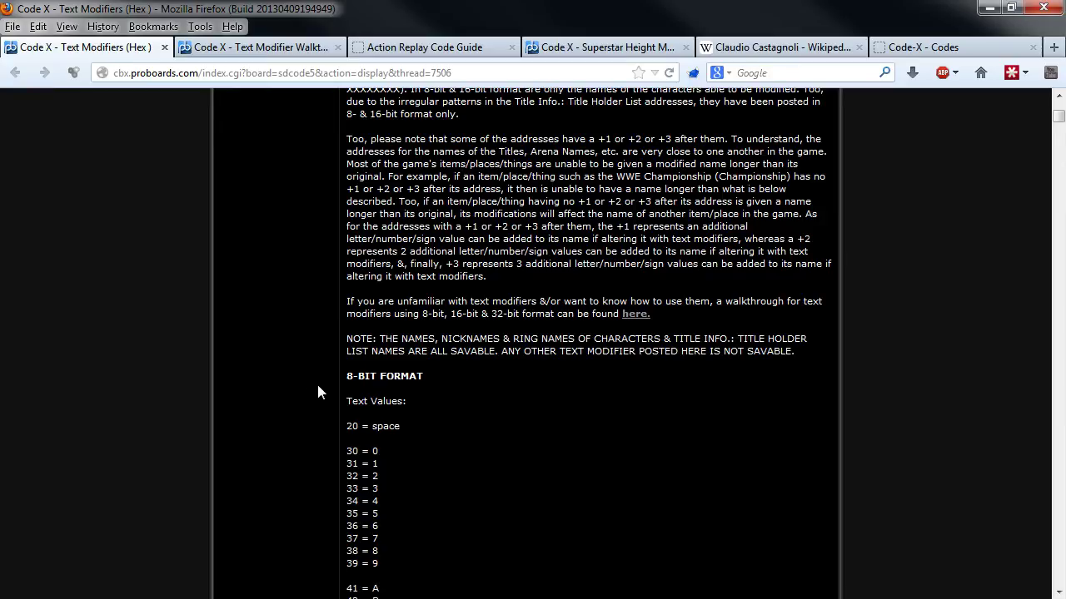
middle_click(307, 422)
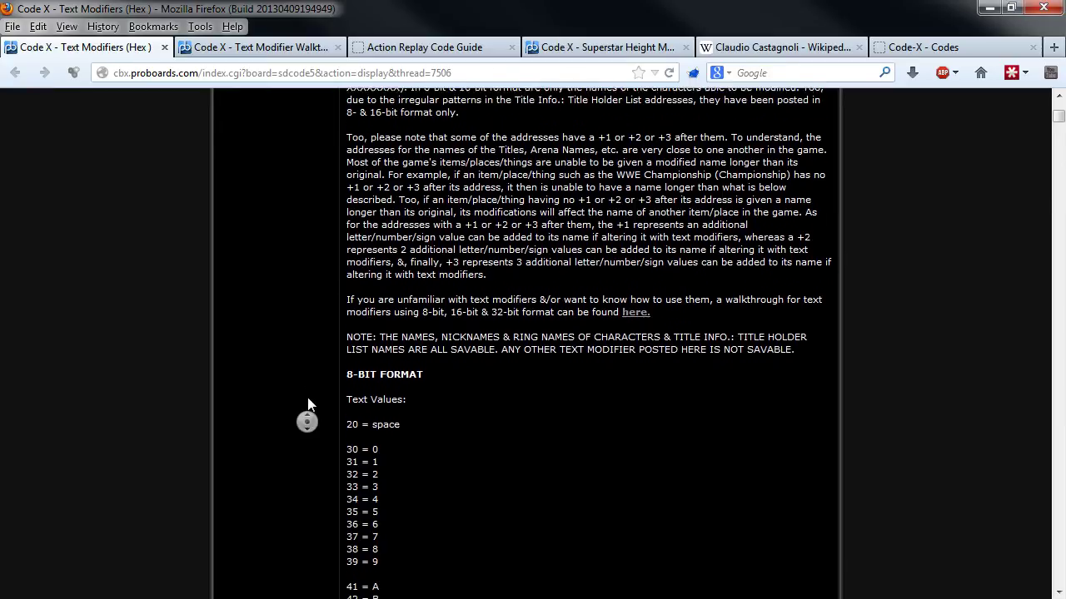
middle_click(307, 407)
middle_click(307, 412)
middle_click(307, 405)
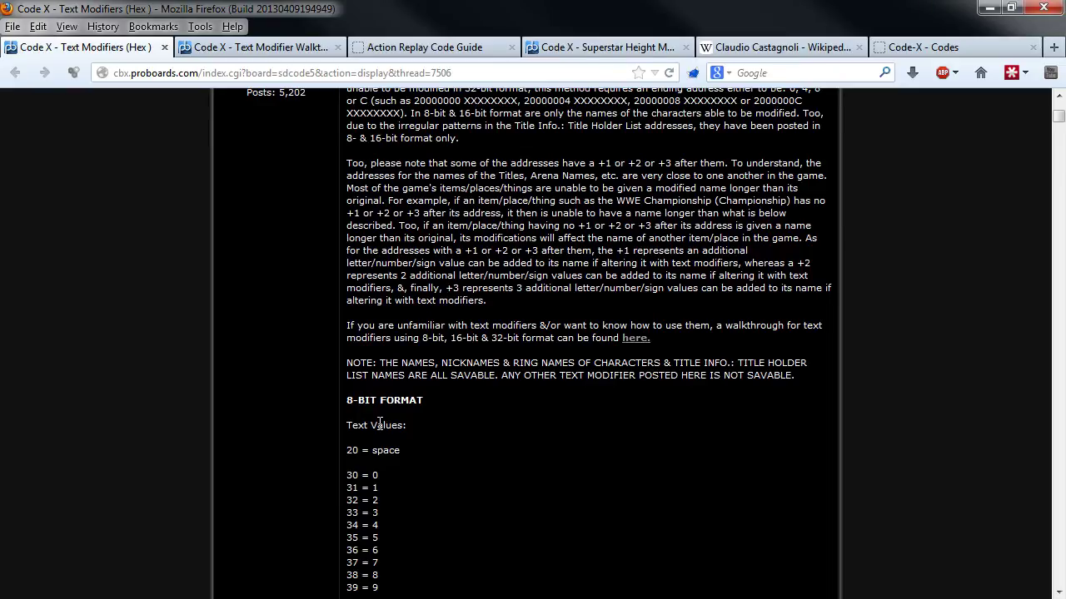
middle_click(299, 365)
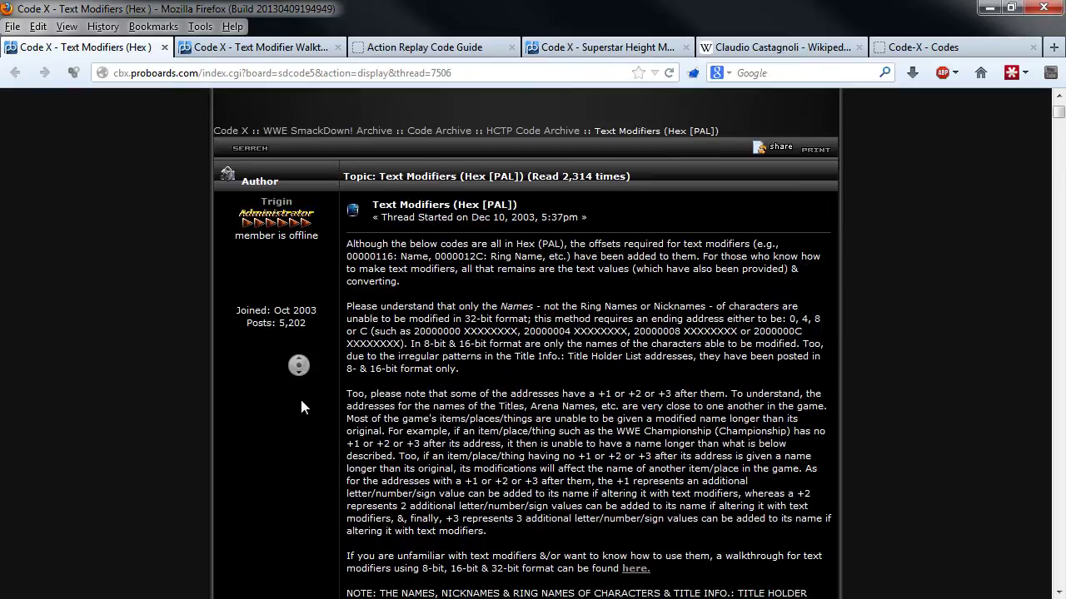
middle_click(300, 362)
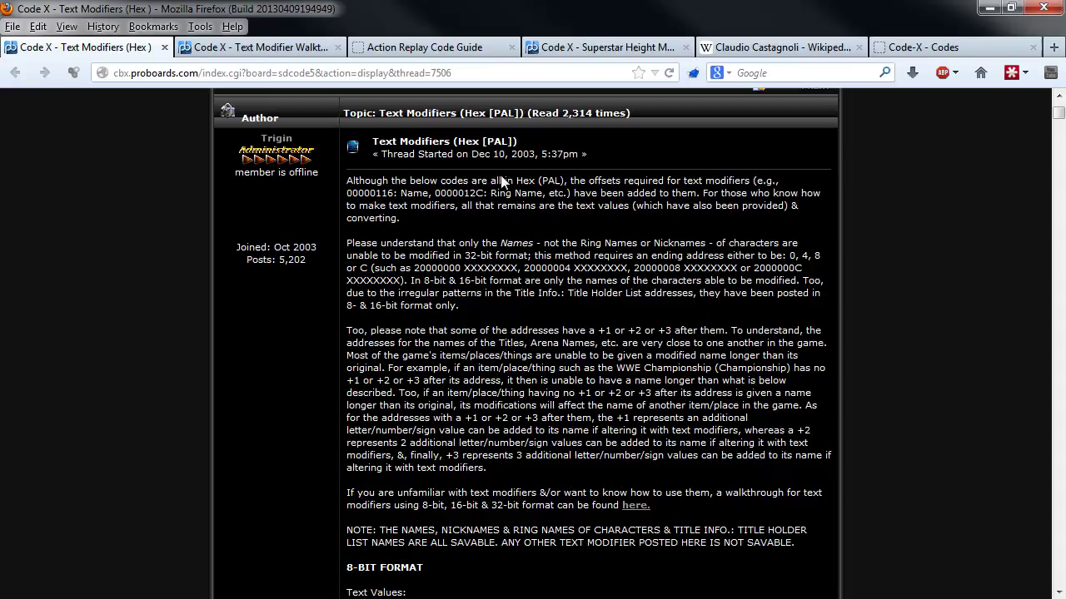
scroll(463, 265, down, 1)
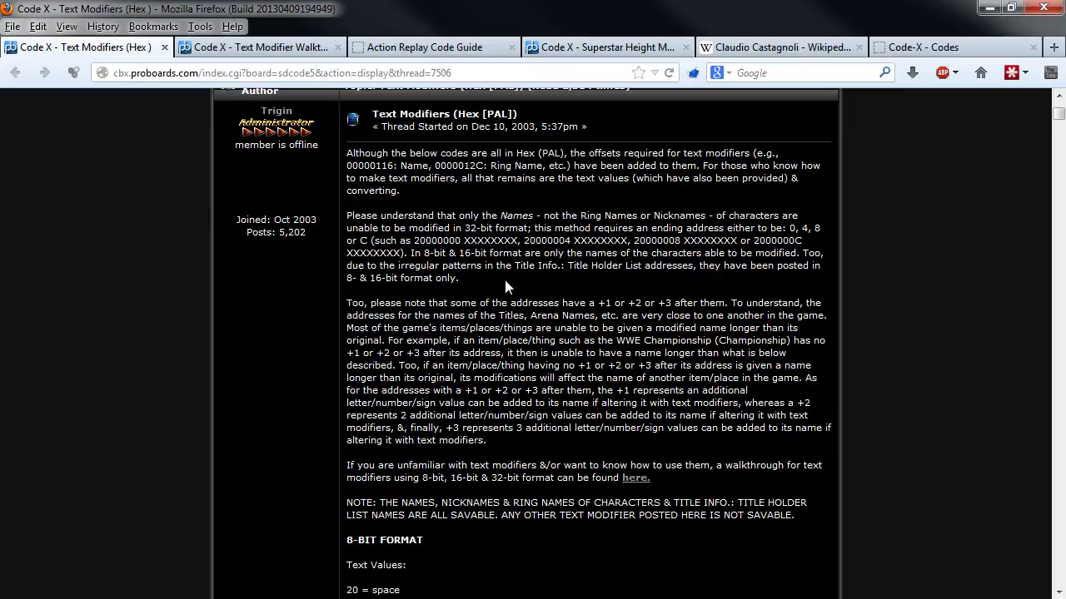
scroll(393, 365, down, 3)
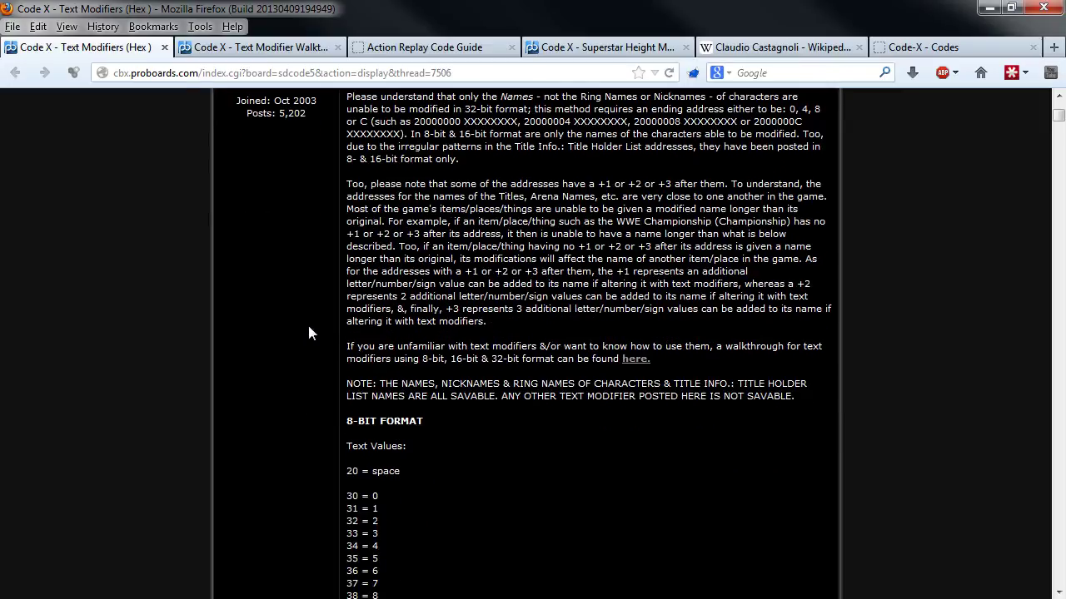
scroll(308, 333, down, 2)
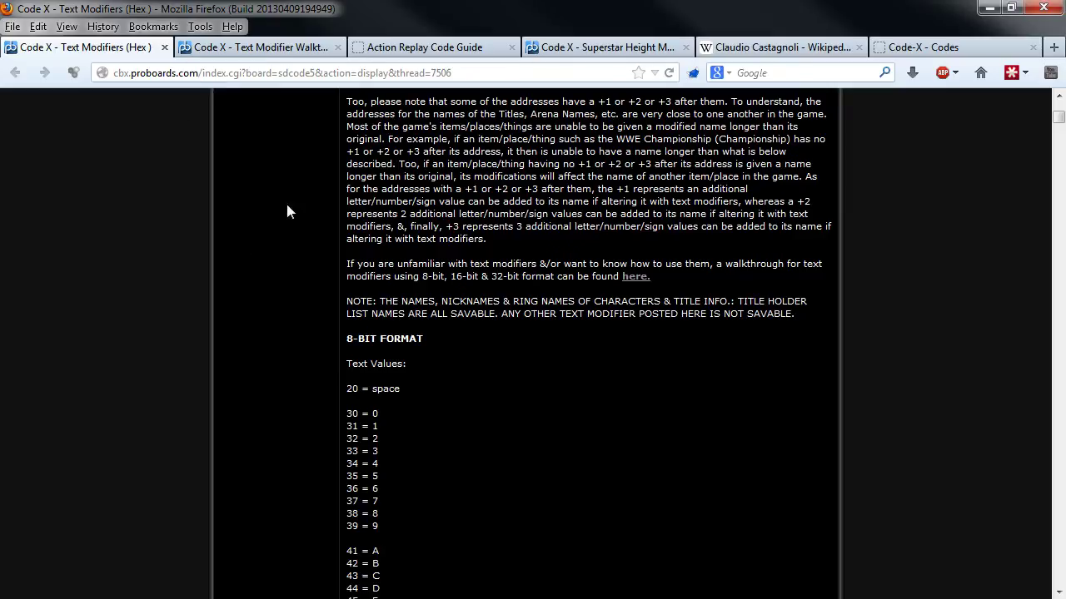
scroll(286, 212, up, 10)
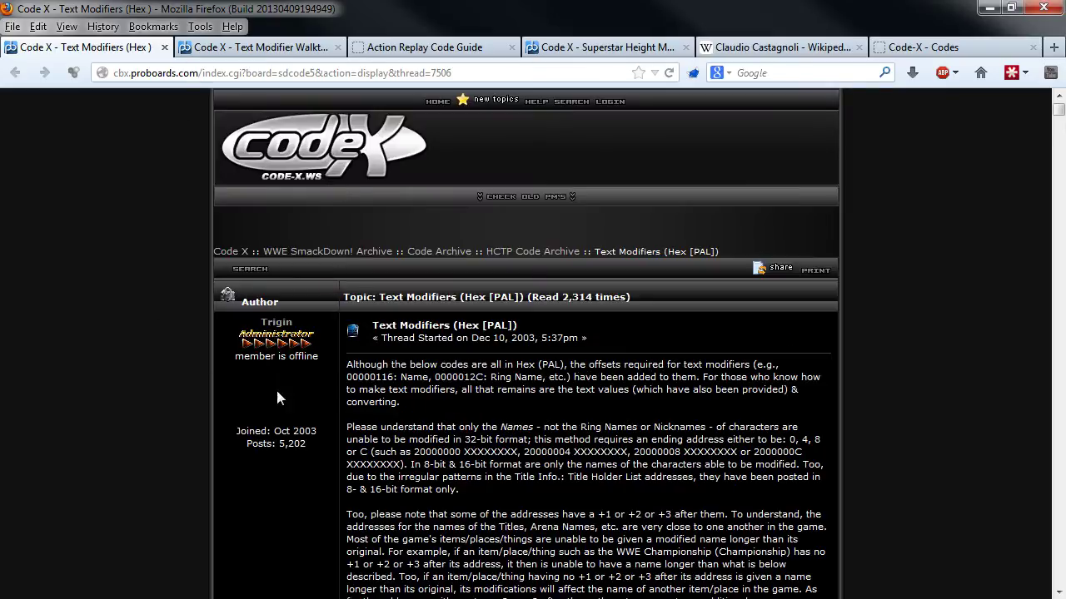
scroll(170, 300, down, 8)
scroll(331, 268, up, 5)
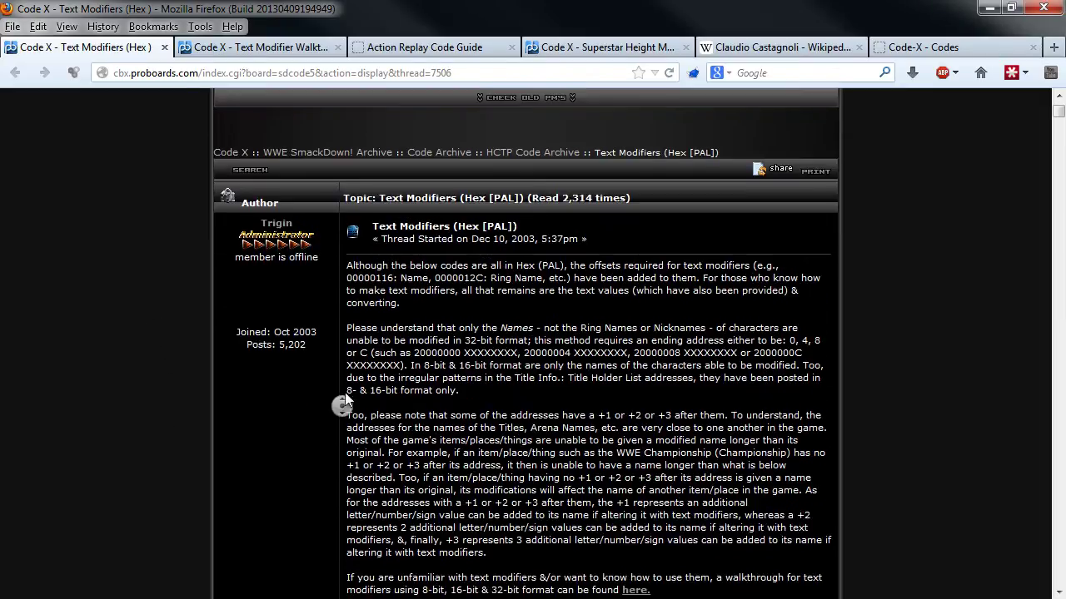
scroll(353, 387, down, 2)
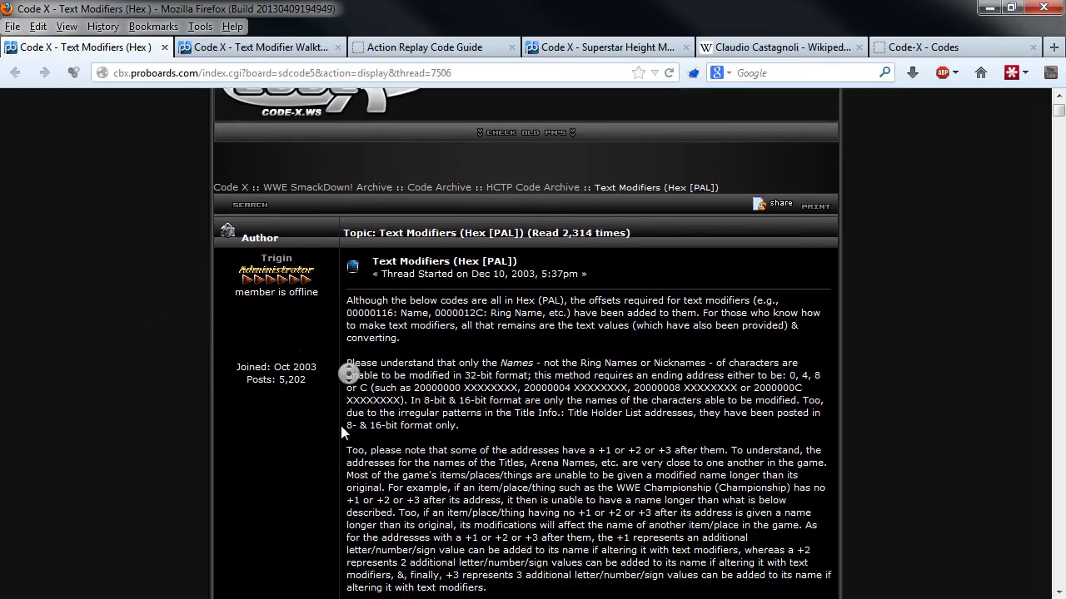
Read the 8-bit format example in the Text Modifier Walkthroughs thread, focusing on steps 6 to 8
click(283, 54)
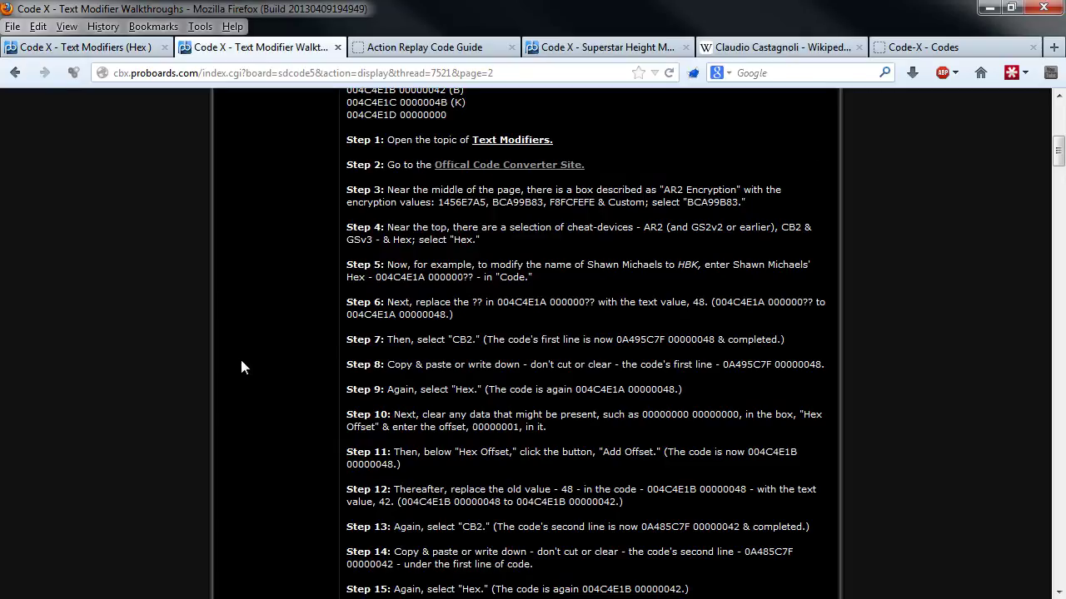
scroll(266, 350, up, 1)
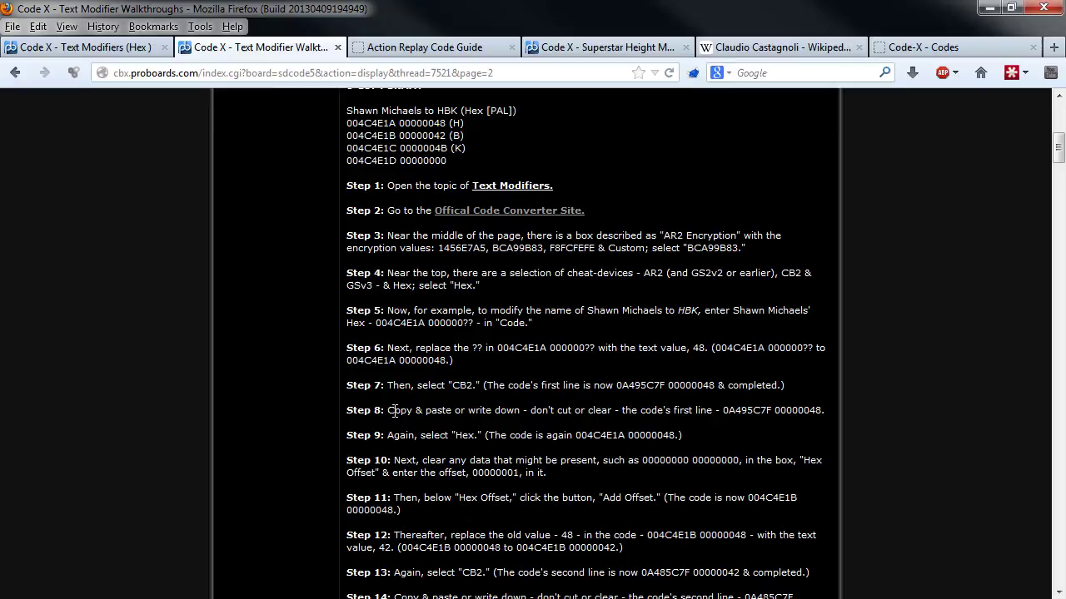
drag(345, 386, 387, 388)
click(425, 399)
drag(465, 369, 434, 360)
click(788, 388)
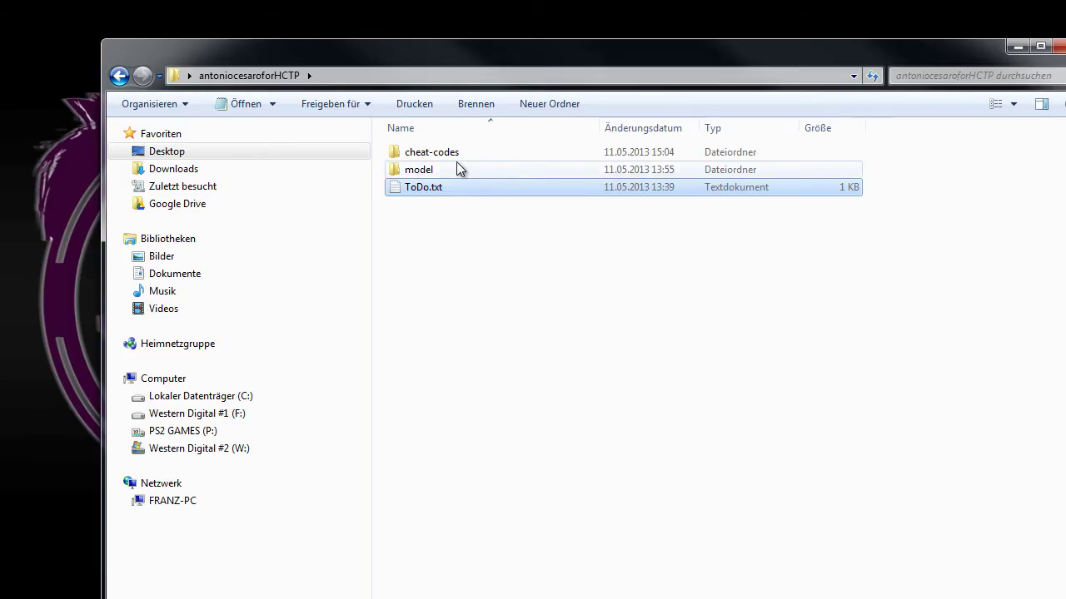
Open cheats.txt from the cheat-codes folder and enter the comment "//Rename Chris Benoit to Antonio cesaro"
double_click(452, 153)
double_click(453, 153)
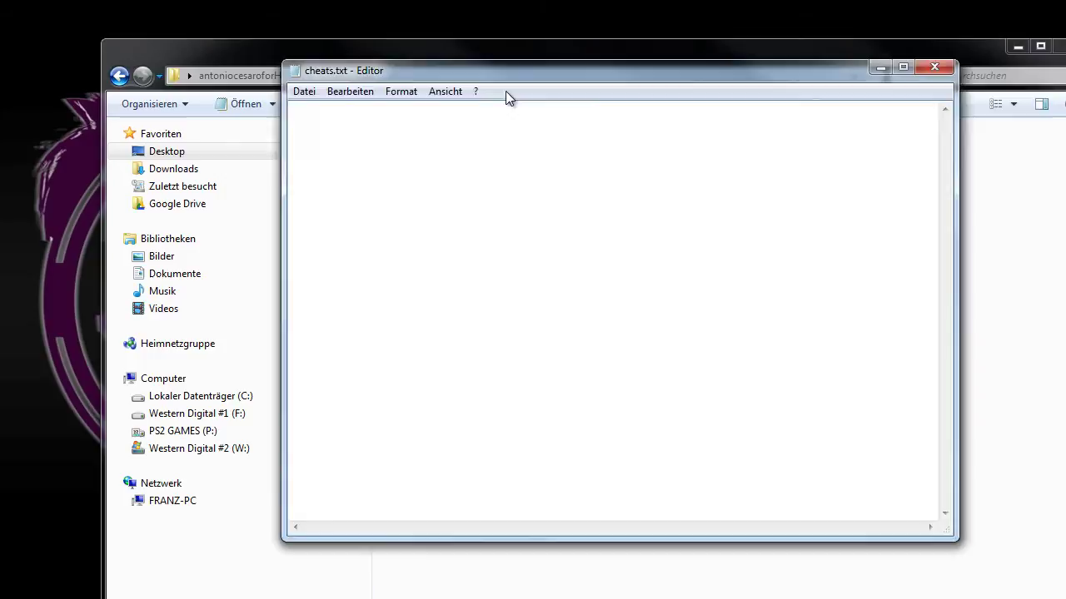
text(//)
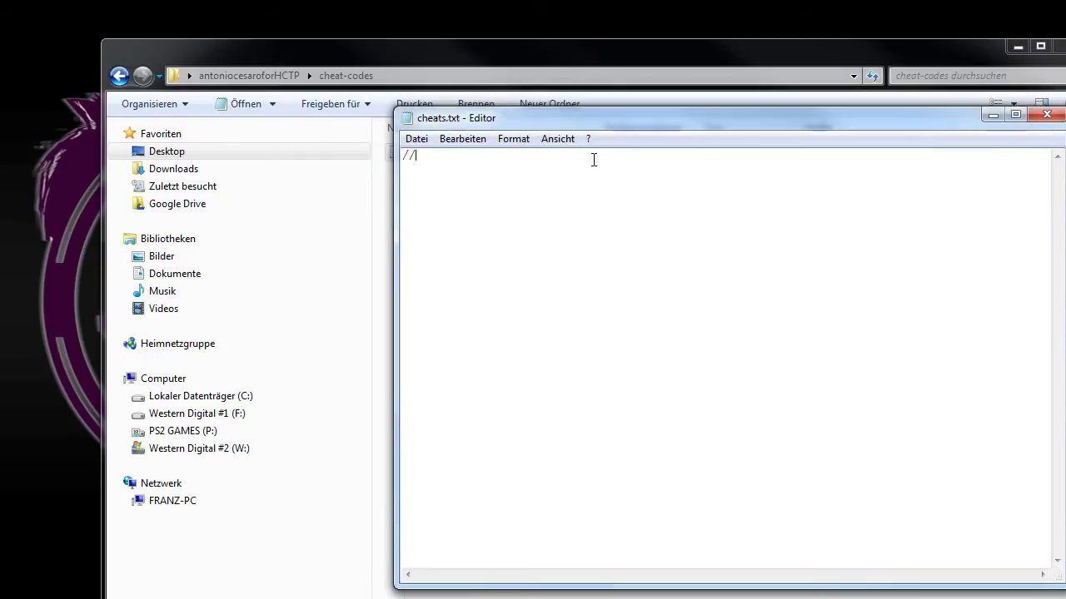
text(Re)
key(BackSpace)
key(BackSpace)
text(Rename Chris )
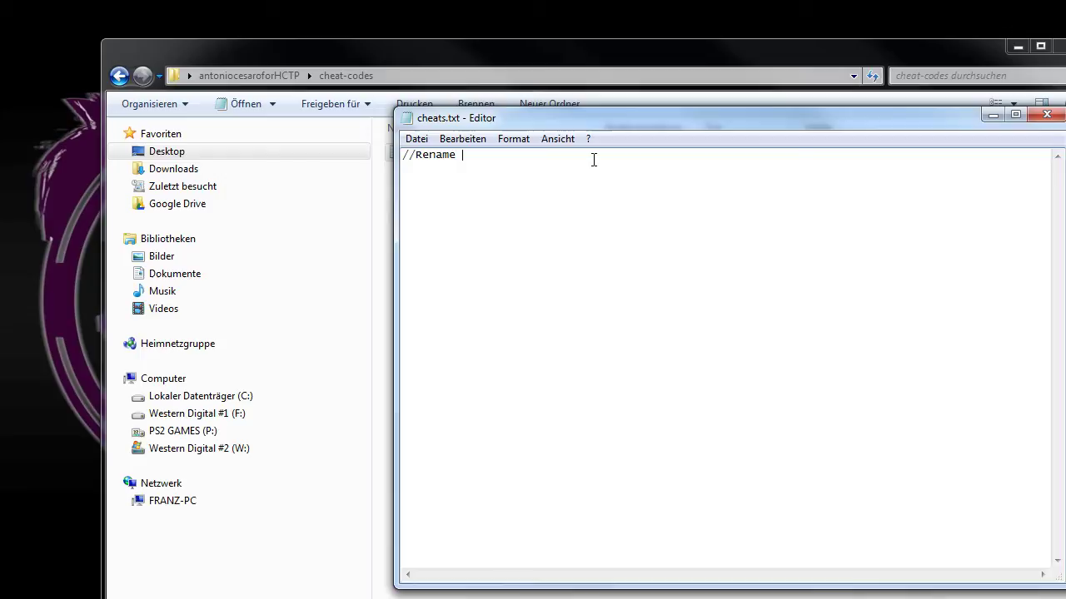
text(Benoit to Antonio)
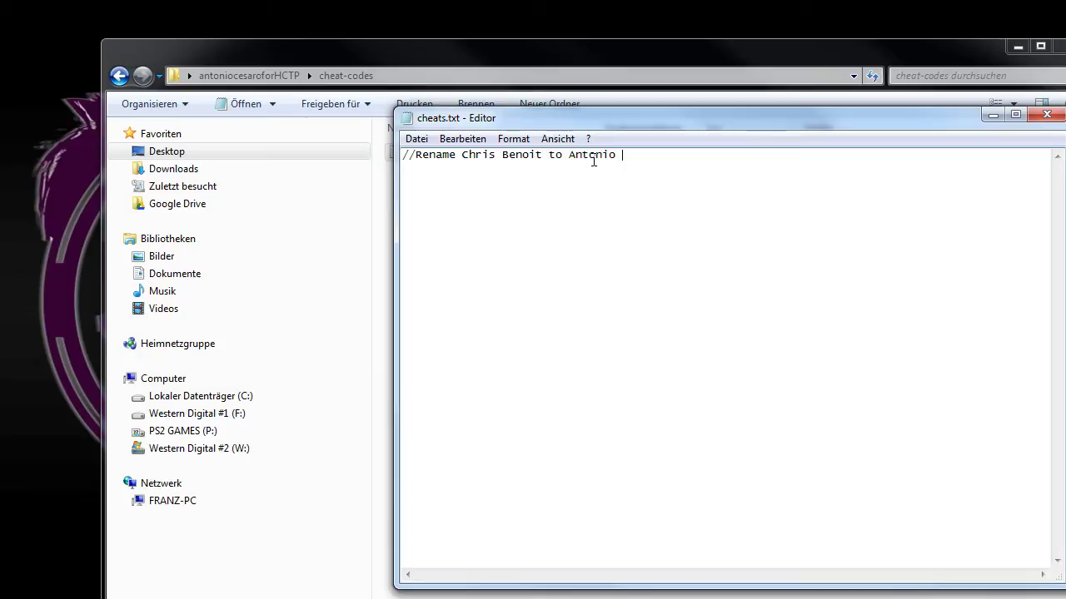
text( cesaro)
Count the characters of "Antonio cesaro" in the comment line
drag(713, 159, 638, 158)
click(673, 163)
drag(568, 156, 576, 158)
click(590, 162)
click(573, 158)
key(Right)
key(Right)
key(Right)
Append the character count "(14)" to the end of the comment line and clear the stray number below it
key(Return)
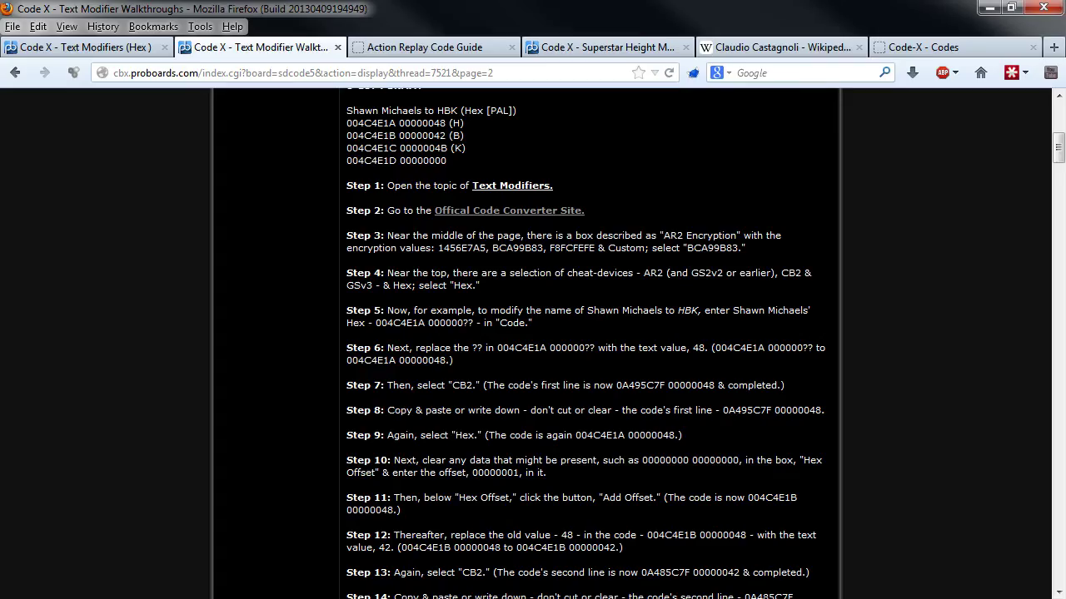
key(alt+Tab)
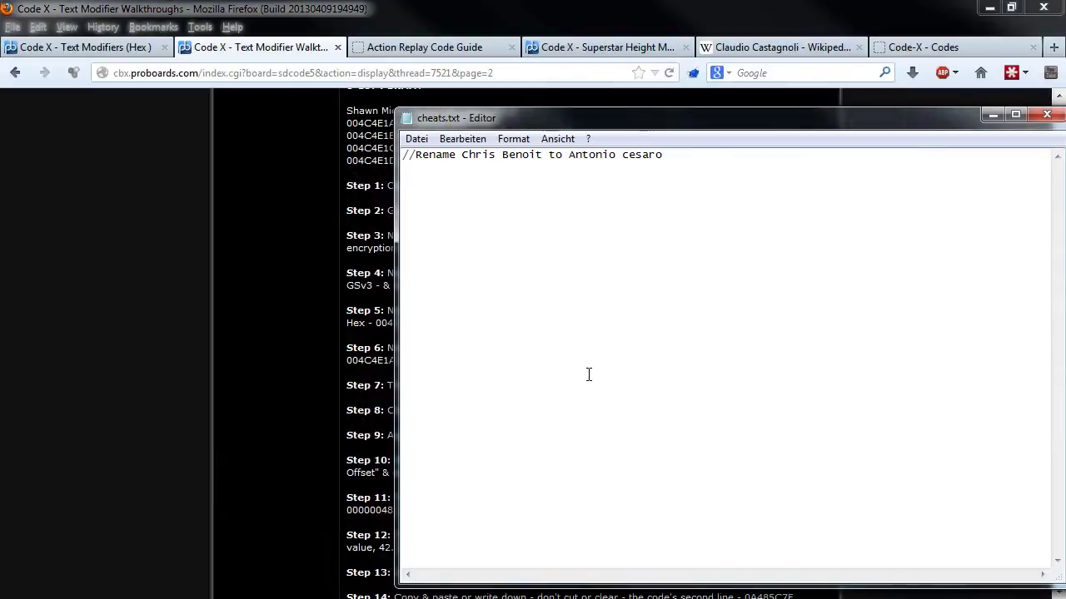
text(14)
double_click(423, 178)
key(ctrl+c)
click(692, 155)
key(ctrl+v)
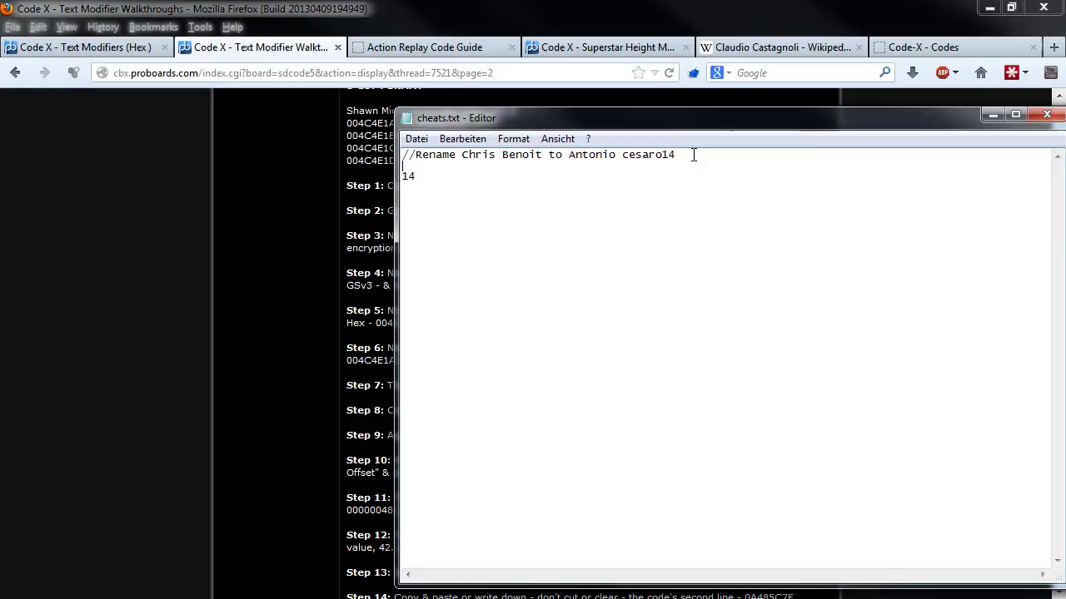
key(Left)
key(Left)
text(()
key(End)
text())
click(418, 177)
key(BackSpace)
key(BackSpace)
Following the walkthrough in Firefox, set the online code converter's AR2 encryption to BCA99B83 and its code format to Hex
click(303, 258)
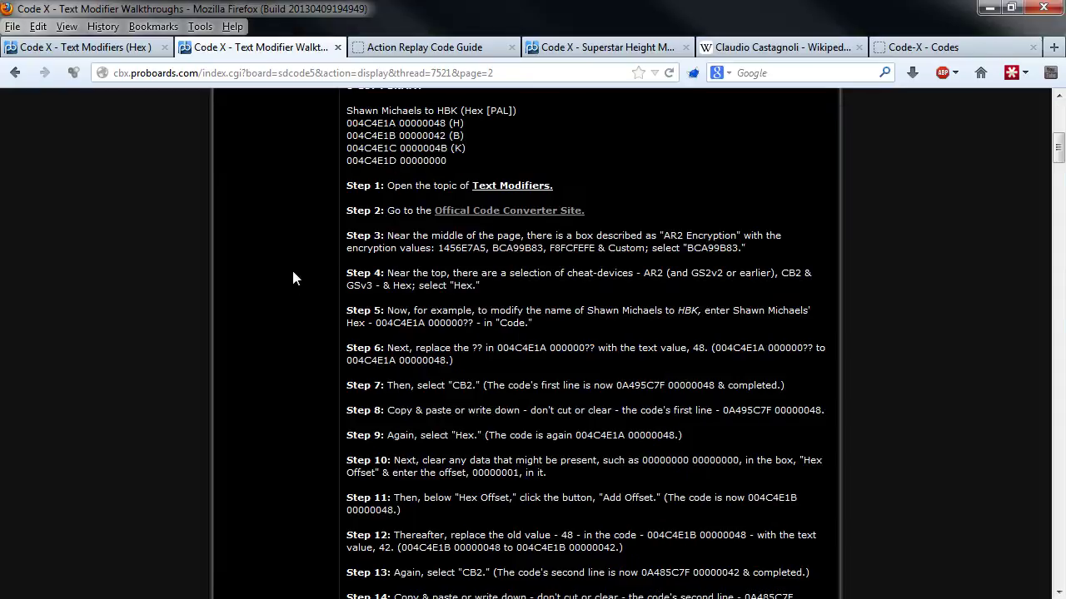
middle_click(312, 283)
middle_click(317, 264)
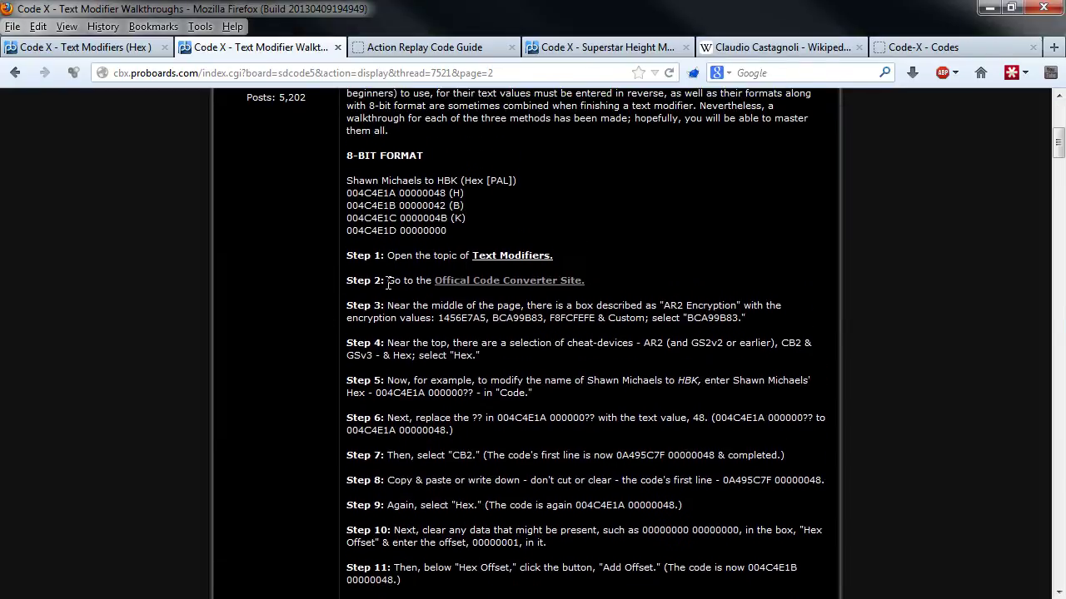
click(403, 47)
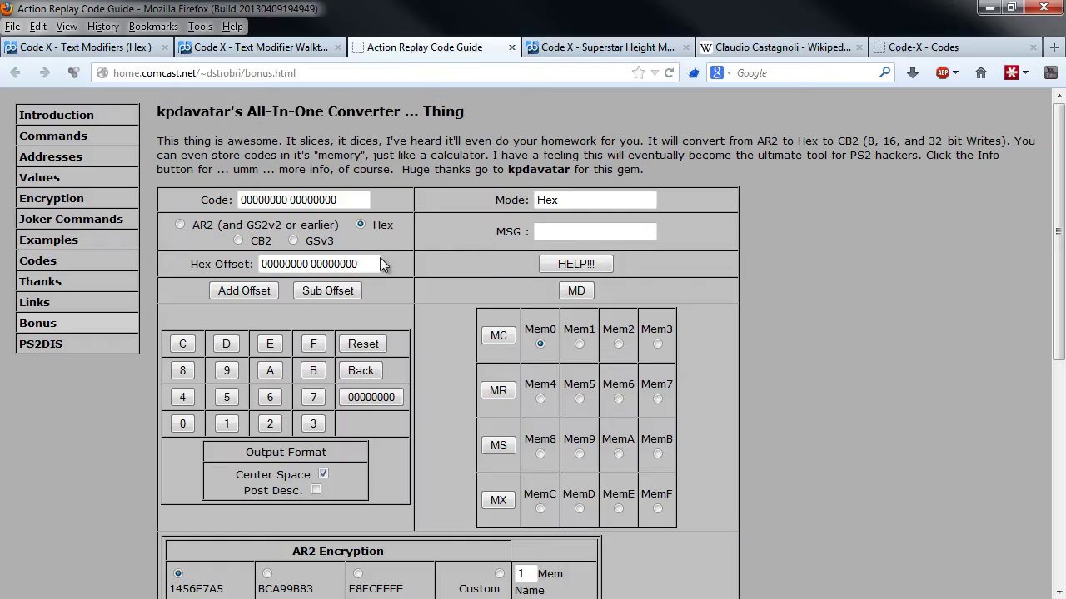
middle_click(458, 251)
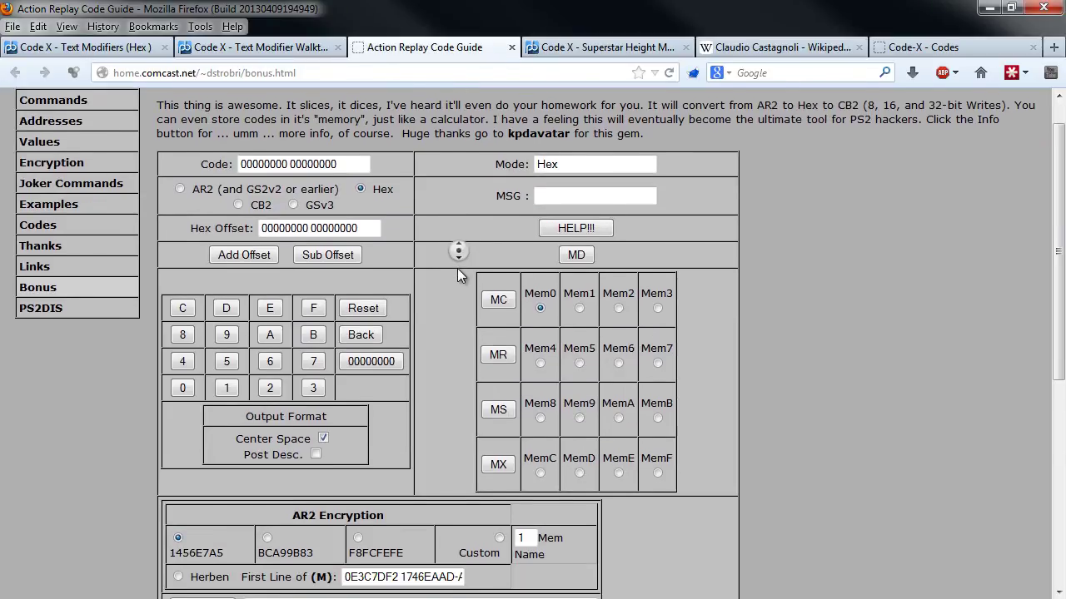
middle_click(457, 269)
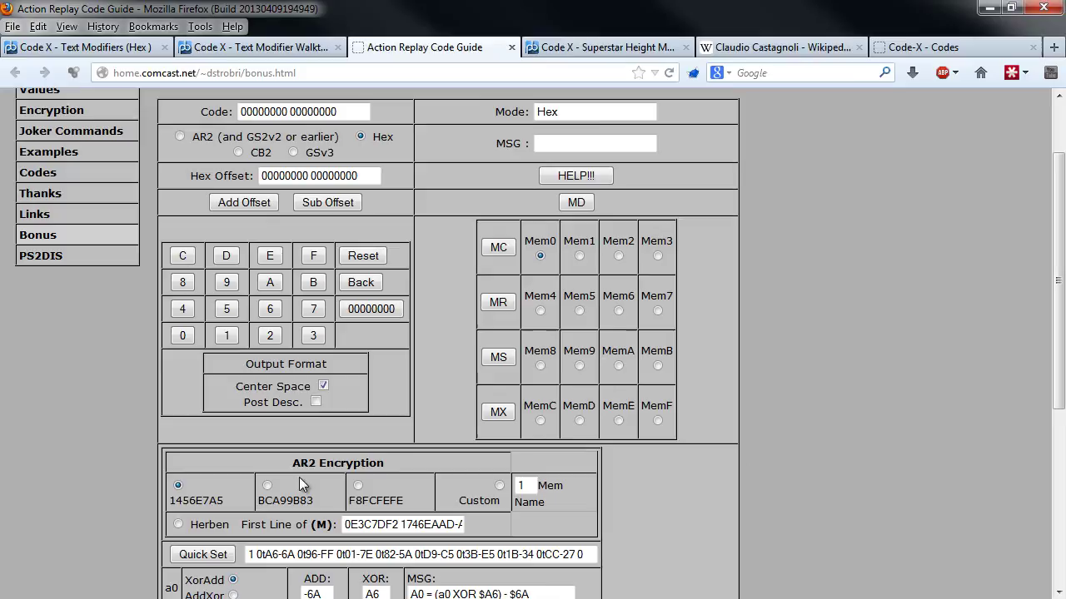
click(267, 485)
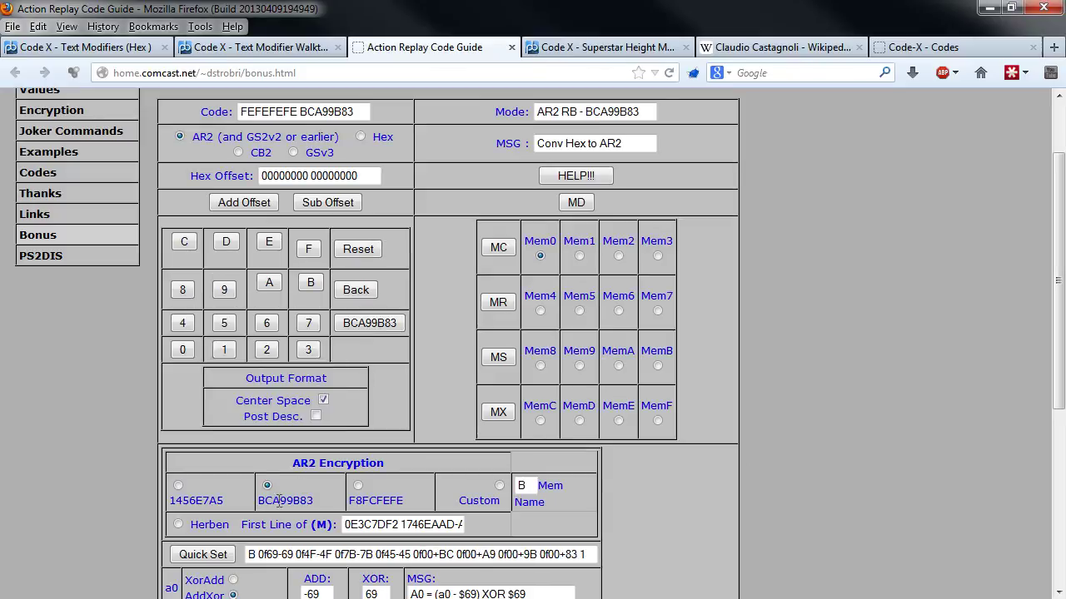
scroll(250, 509, up, 1)
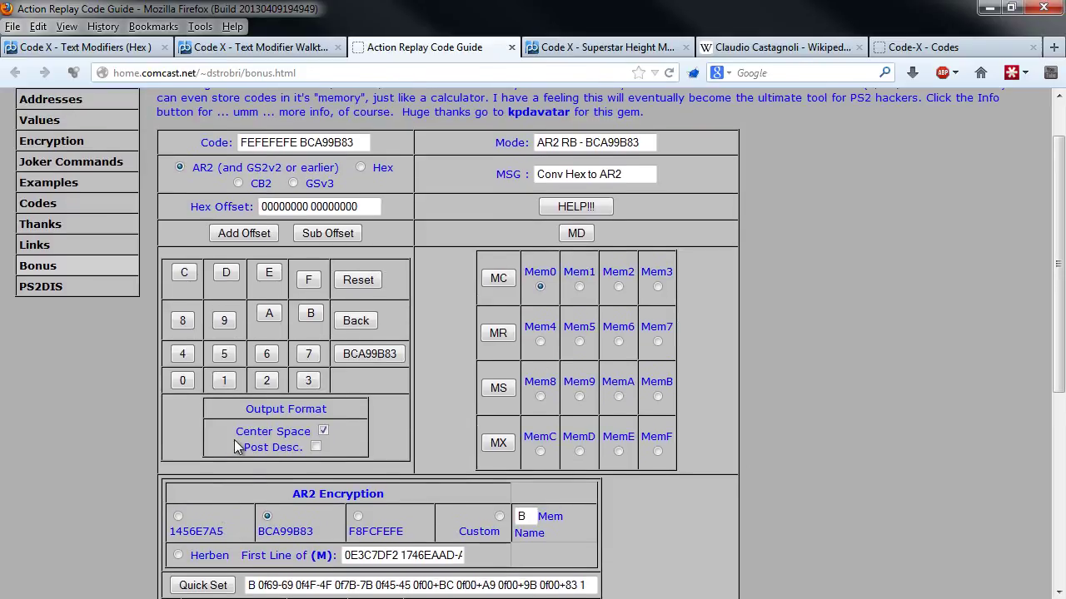
click(362, 169)
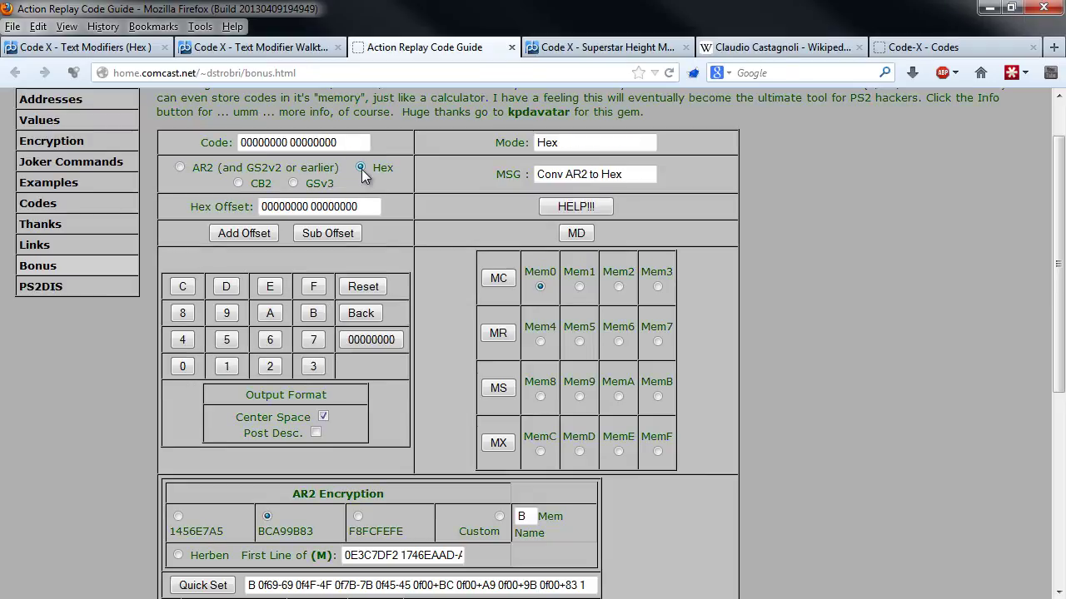
scroll(240, 205, down, 1)
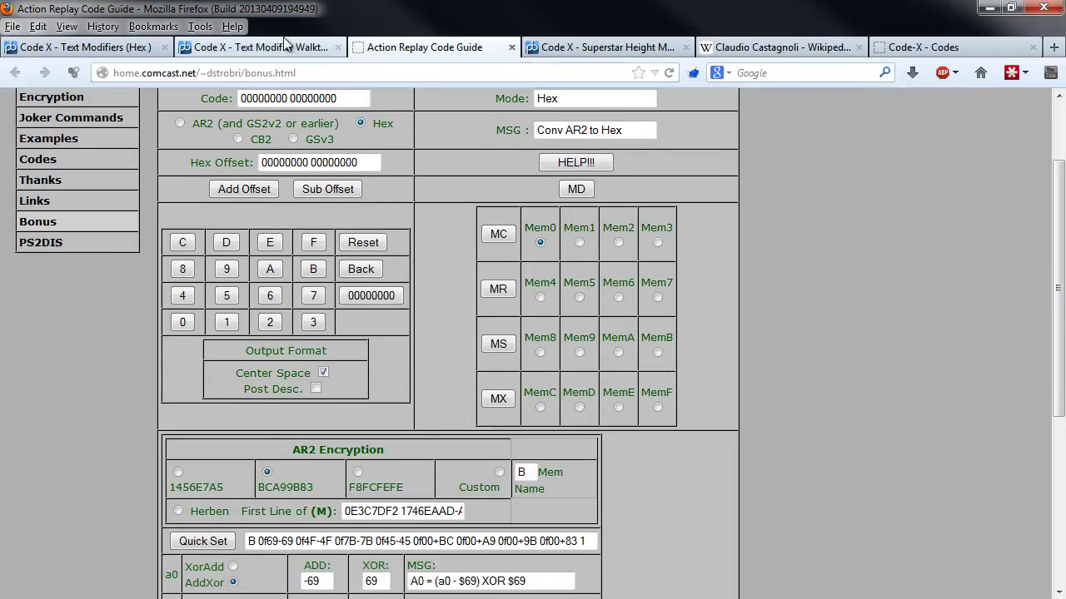
Check the walkthrough's next step, then copy Chris Benoit's hex address 004C1A5A from the Text Modifiers character list
click(283, 47)
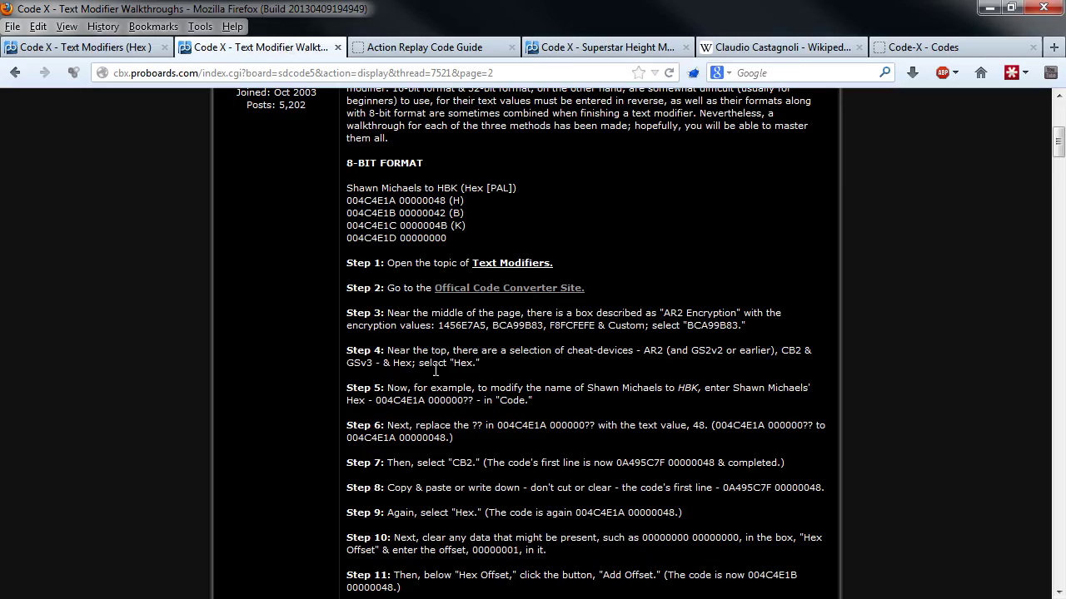
scroll(487, 380, down, 1)
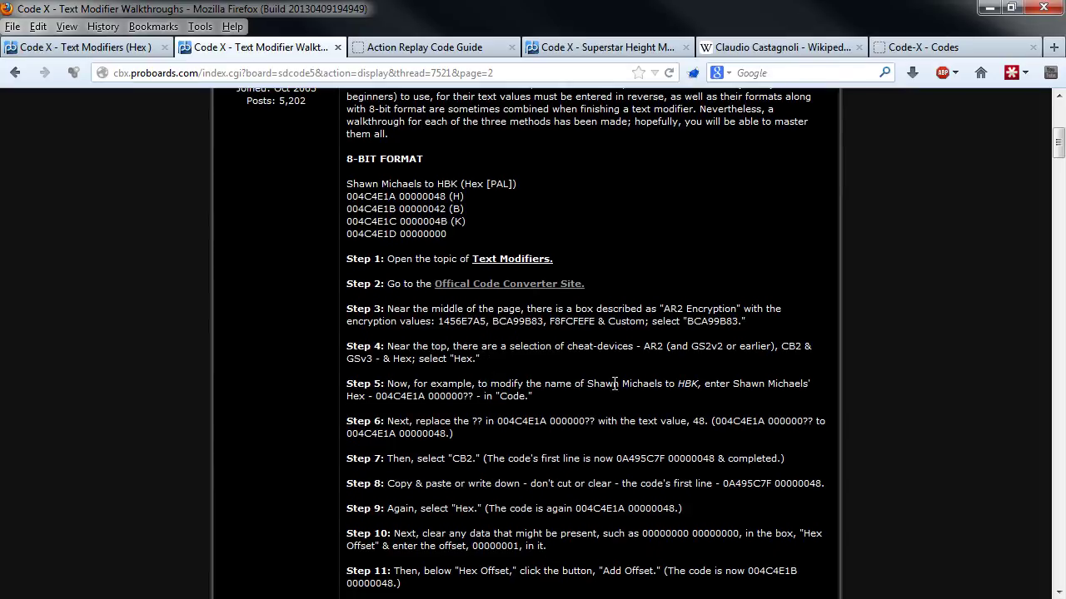
click(140, 47)
scroll(165, 274, down, 2)
middle_click(165, 274)
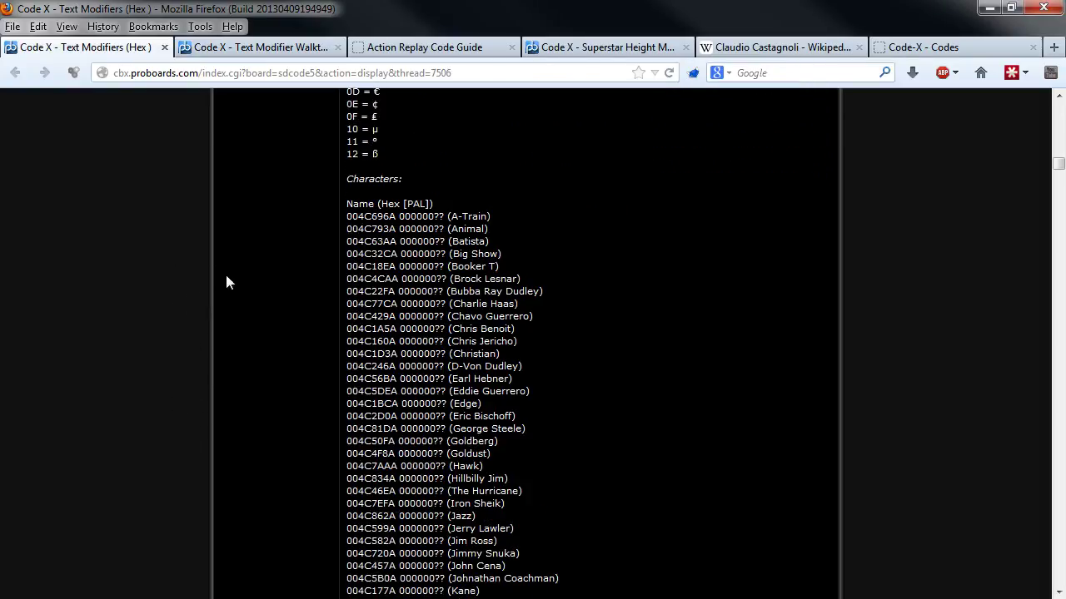
middle_click(236, 247)
middle_click(264, 286)
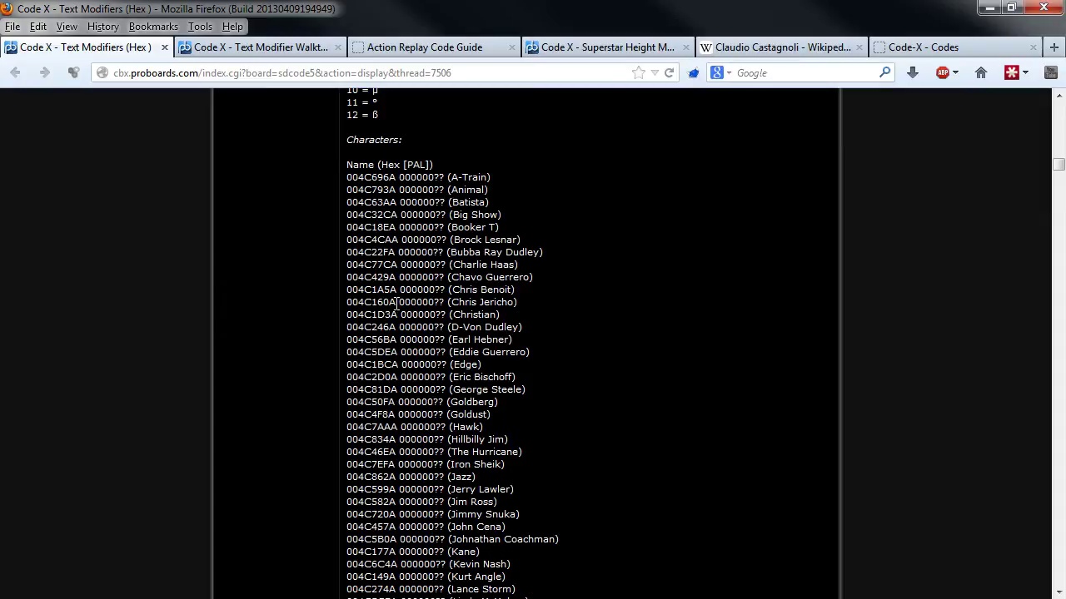
drag(398, 289, 346, 289)
key(ctrl+c)
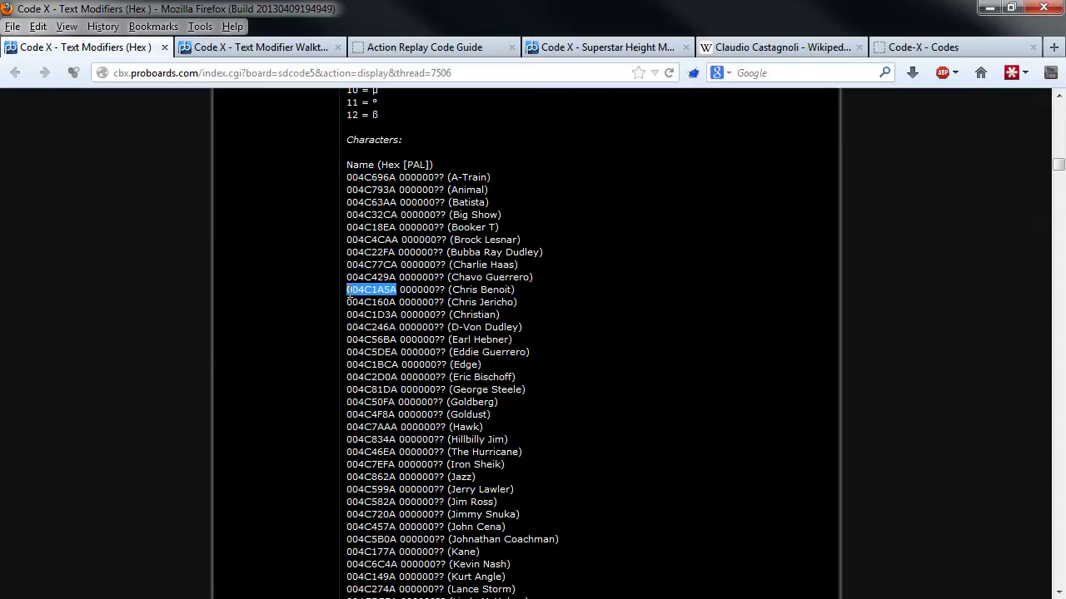
Replace the first eight digits of the converter's code with Chris Benoit's address 004C1A5A
click(418, 50)
click(258, 47)
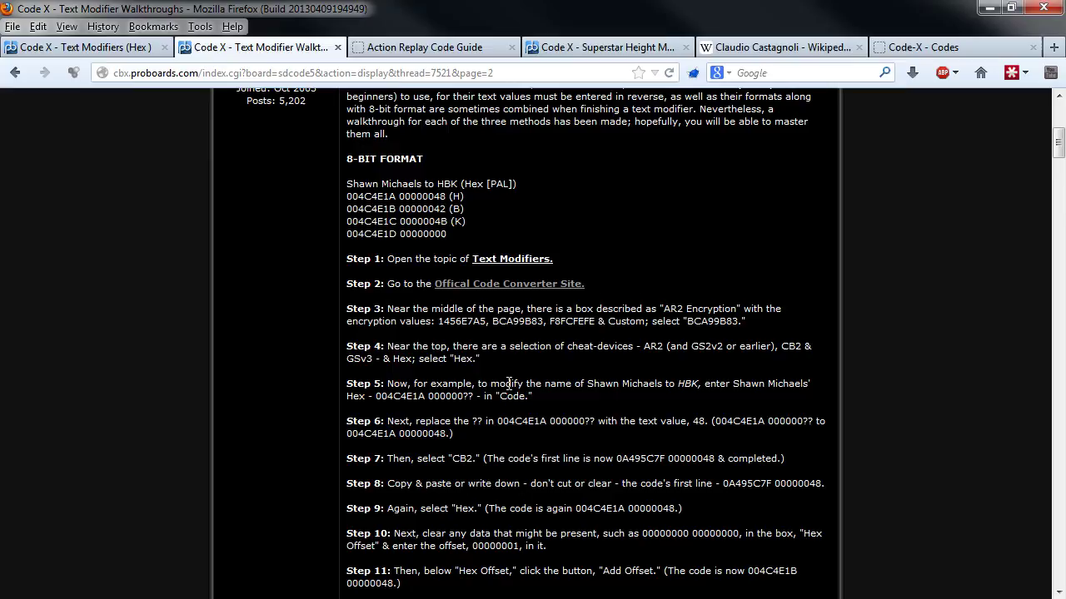
click(425, 47)
scroll(356, 214, up, 2)
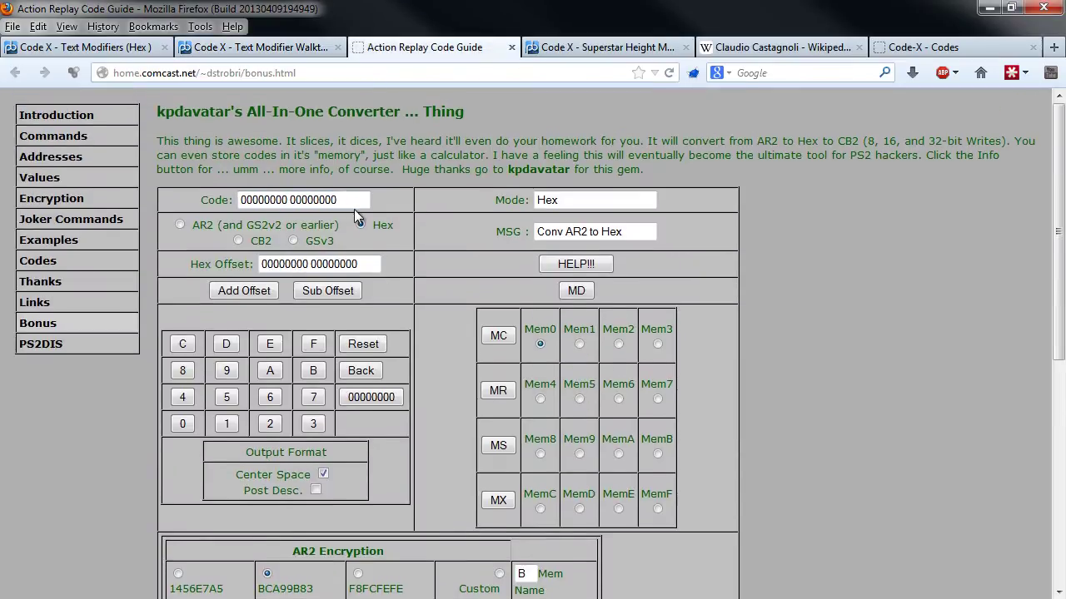
drag(354, 202, 264, 222)
double_click(283, 201)
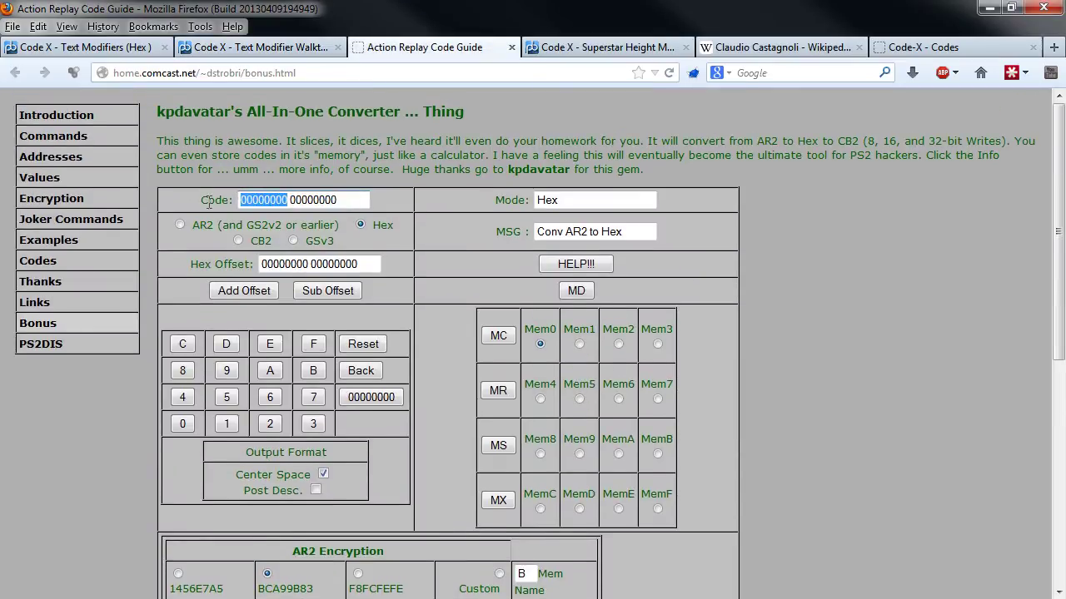
key(ctrl+v)
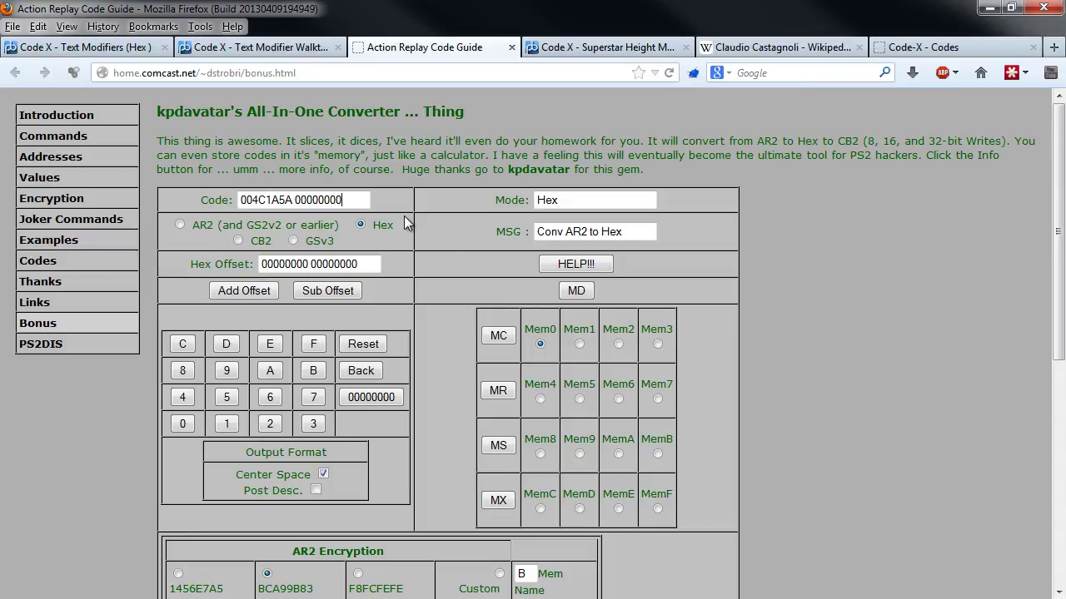
Set the converter's hex offset to 00000001, as given in the walkthrough, and add it to the code
click(300, 48)
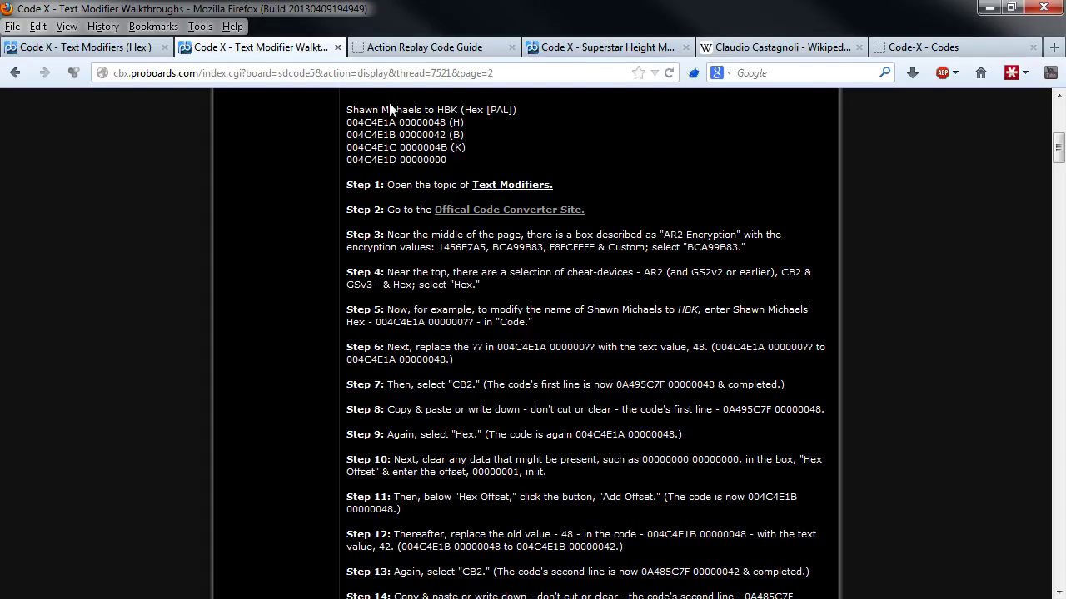
click(415, 50)
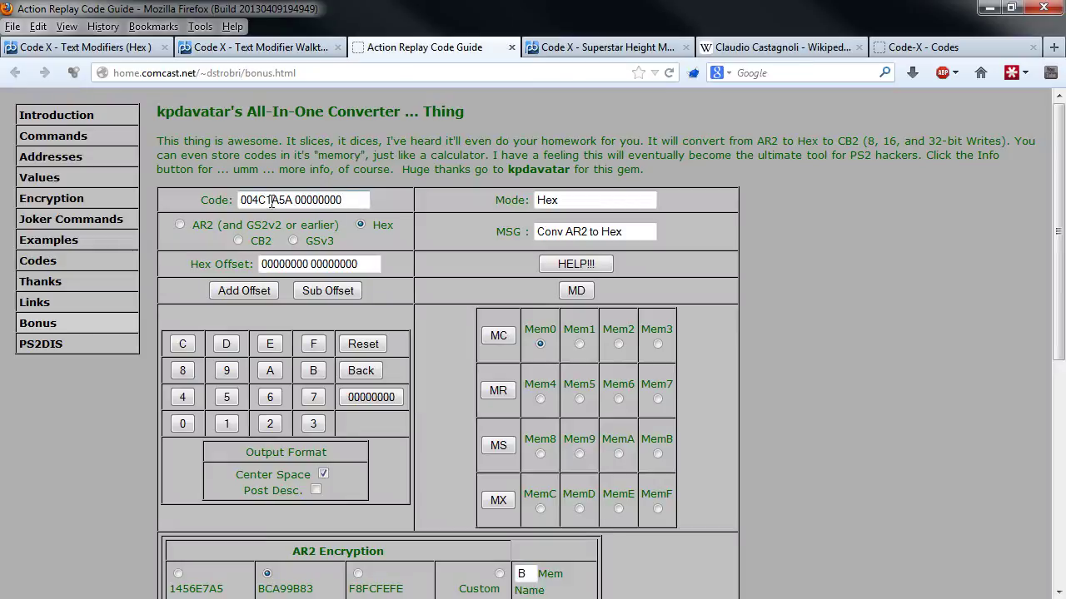
drag(340, 200, 295, 200)
click(348, 202)
click(258, 48)
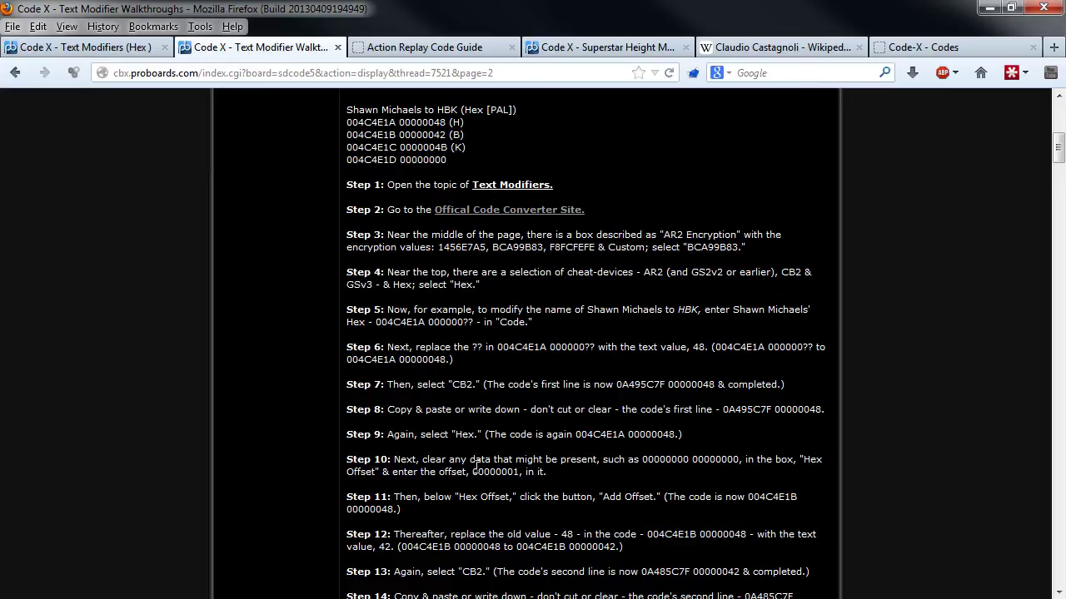
drag(473, 469, 520, 472)
key(ctrl+c)
click(442, 52)
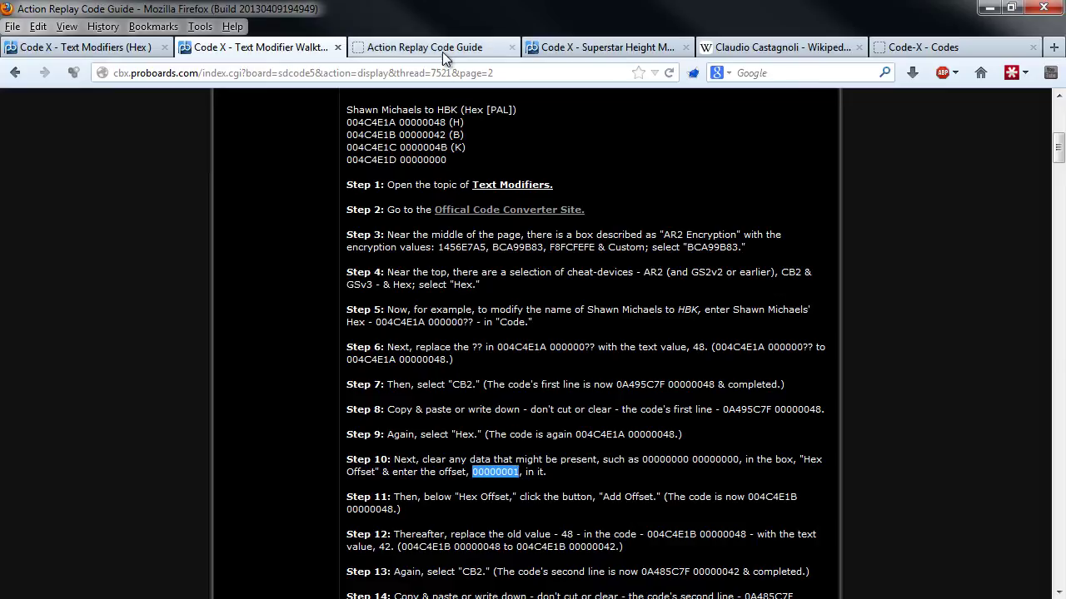
drag(364, 264, 241, 268)
key(ctrl+v)
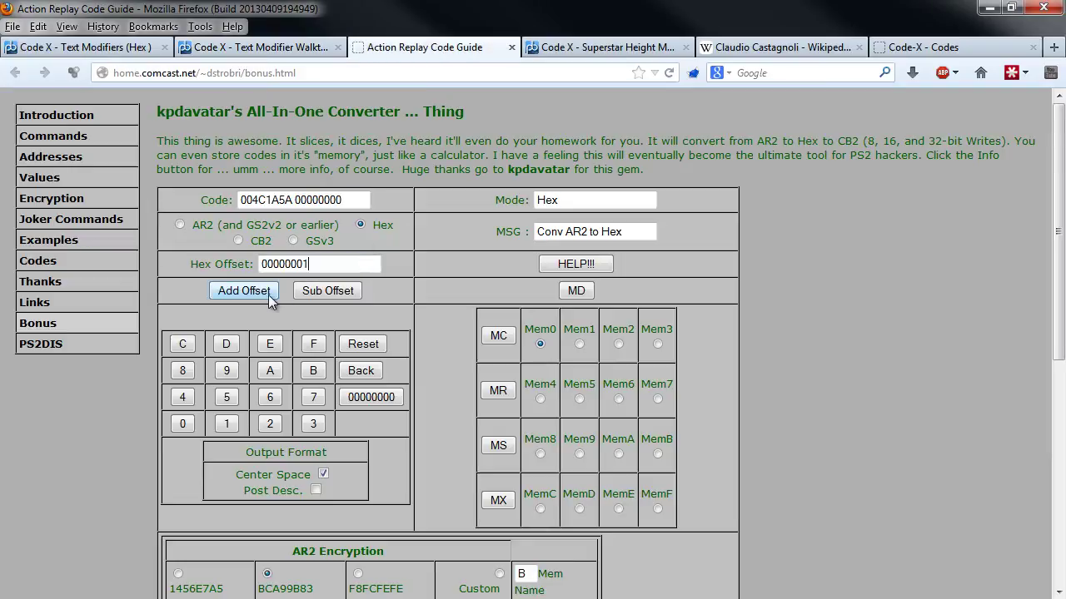
click(268, 296)
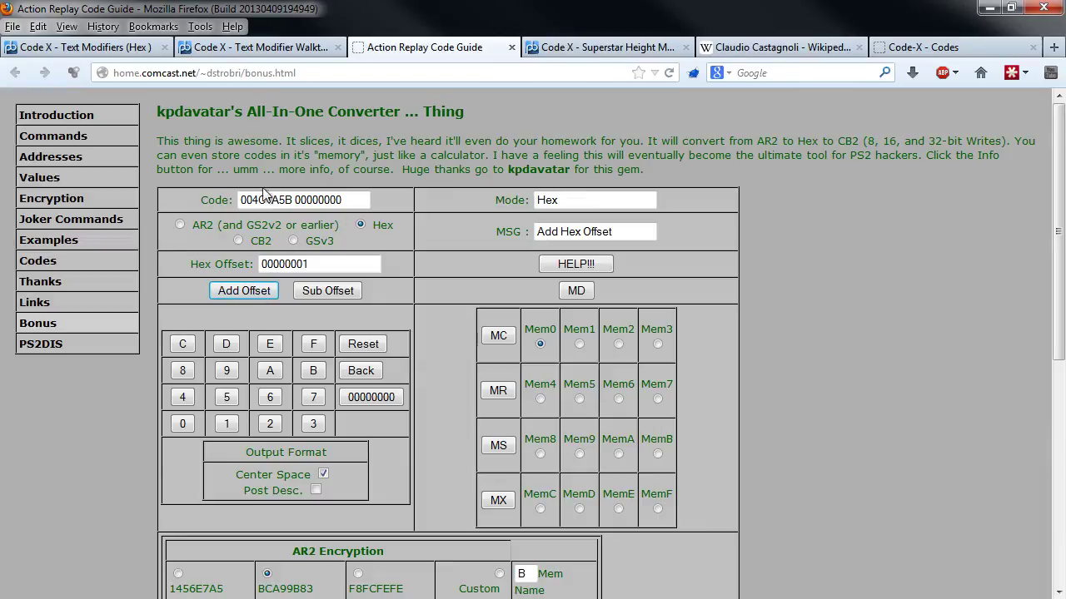
Copy the start of Chris Benoit's code from the Text Modifiers page and enter 004C1A5A 00000000 below the comment in cheats.txt
click(113, 49)
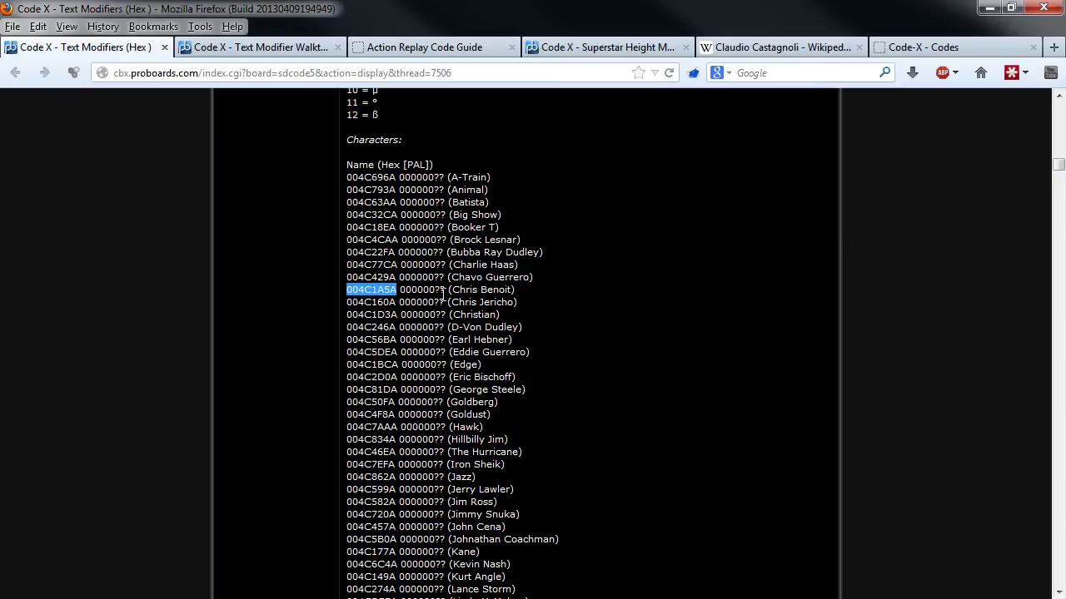
drag(437, 289, 435, 290)
key(ctrl+c)
key(alt+Tab)
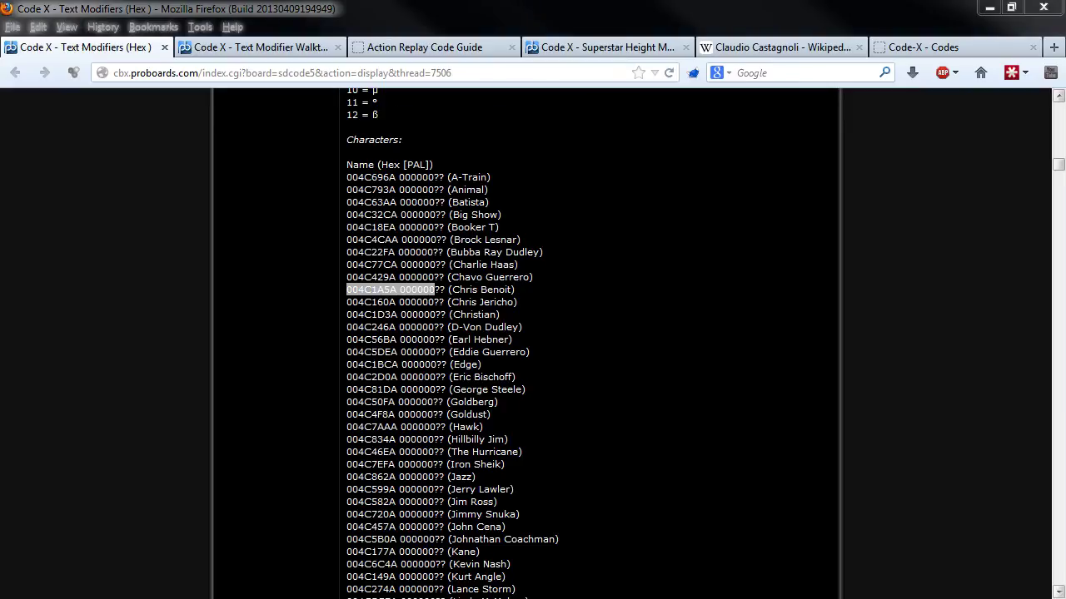
key(ctrl+v)
text(00)
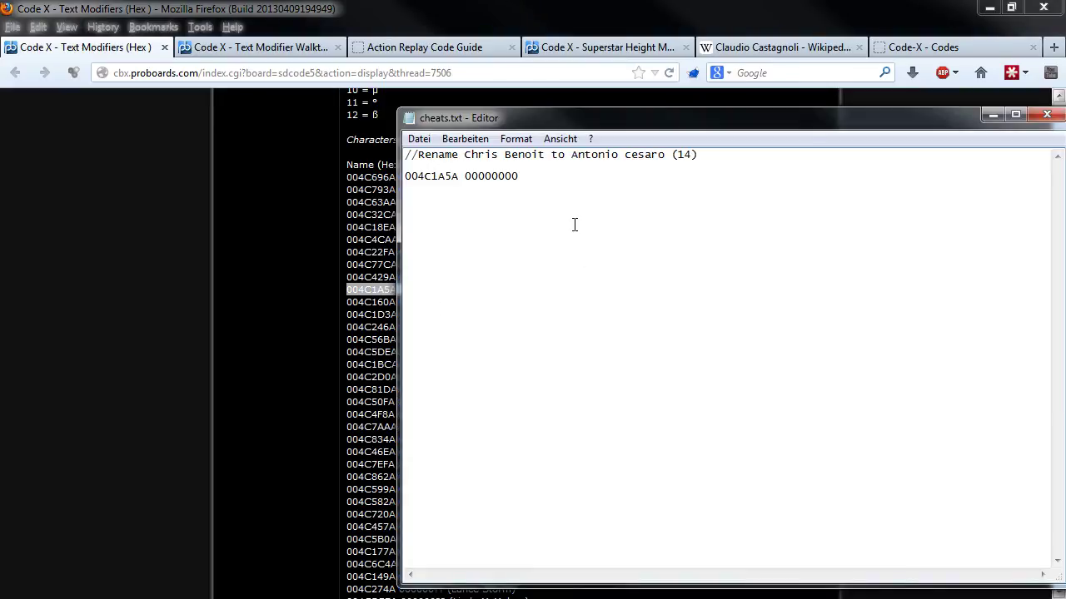
Copy the converter's code 004C1A5B 00000000 into cheats.txt as the second code line
click(392, 48)
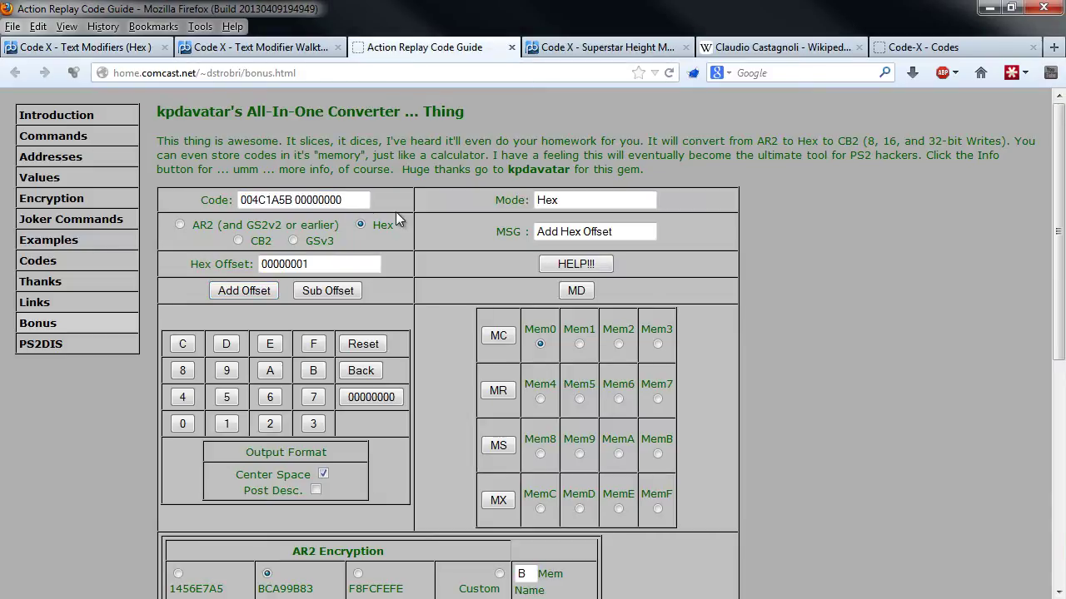
drag(366, 199, 240, 200)
key(ctrl+c)
key(alt+Tab)
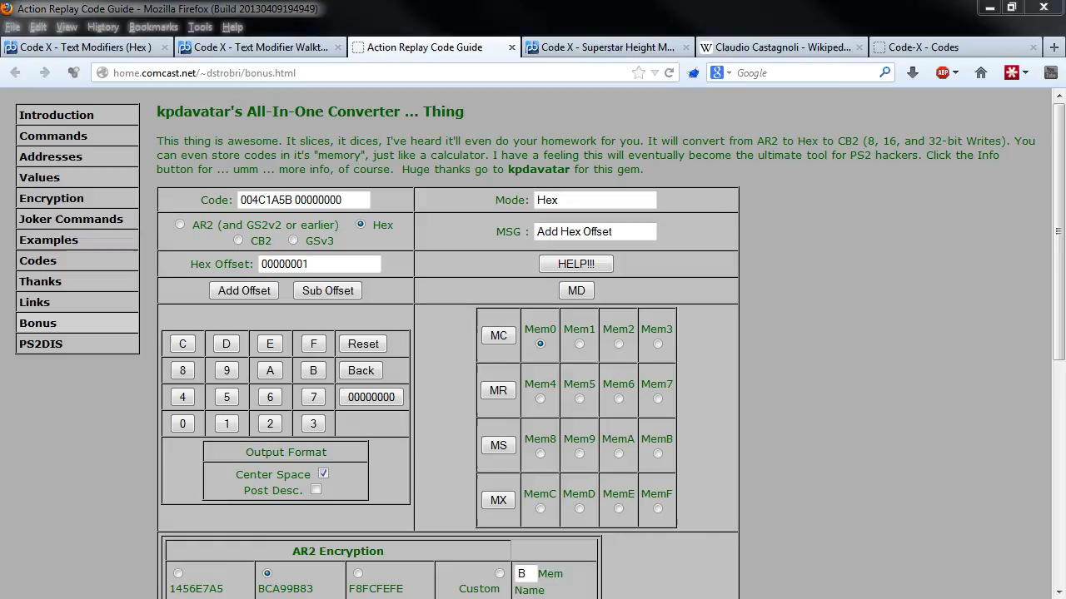
key(ctrl+v)
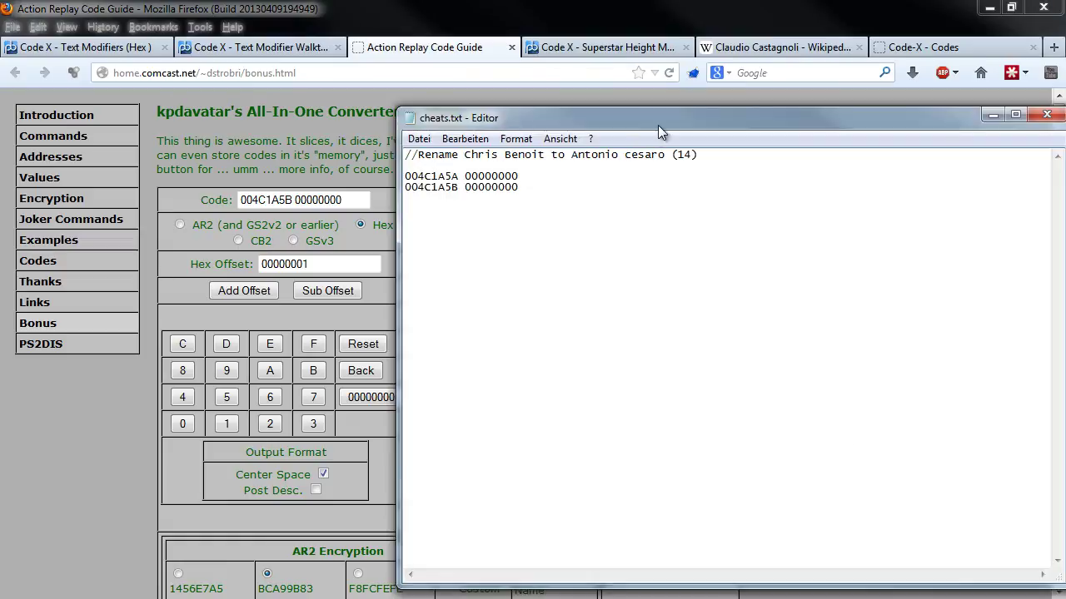
Arrange the Firefox converter and the cheats.txt editor side by side
drag(658, 125, 3, 177)
drag(187, 17, 701, 20)
click(443, 6)
key(super+Left)
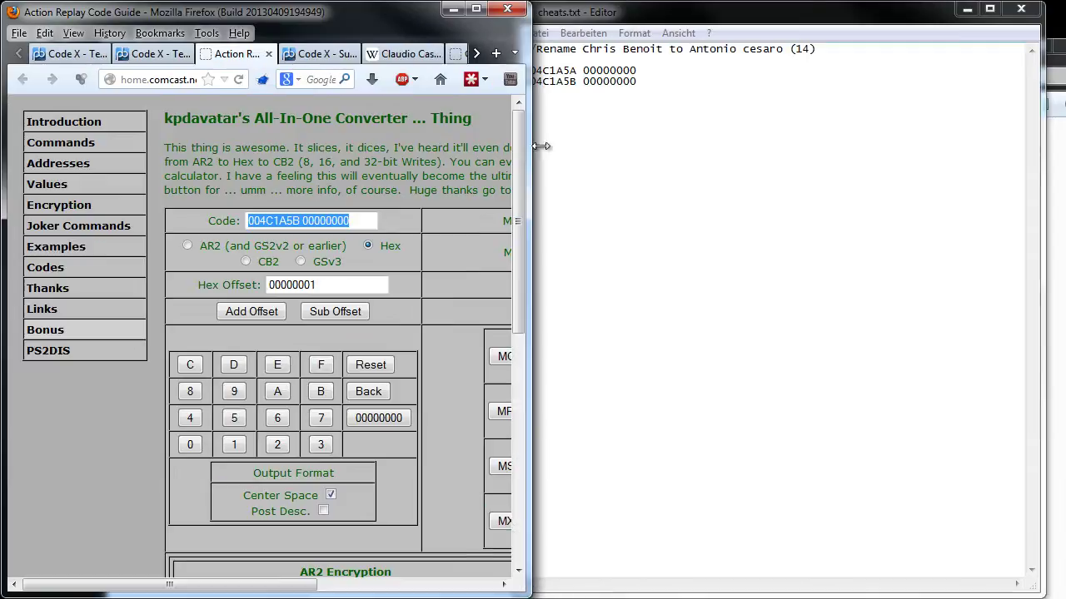
drag(609, 19, 620, 19)
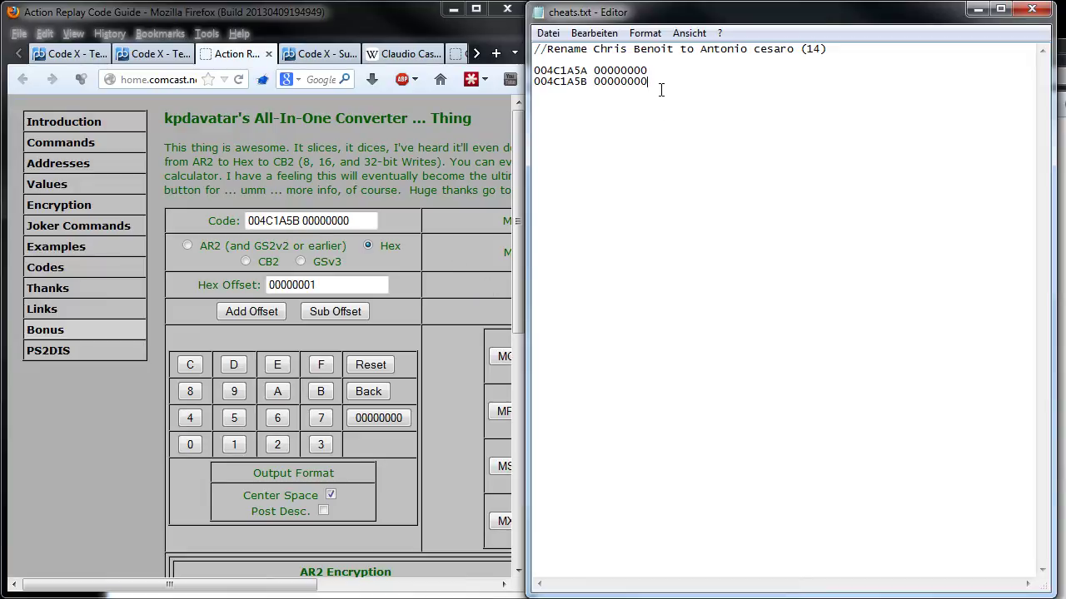
Add the offset twice in the converter, copying 004C1A5C 00000000 and 004C1A5D 00000000 into cheats.txt as new lines
click(264, 313)
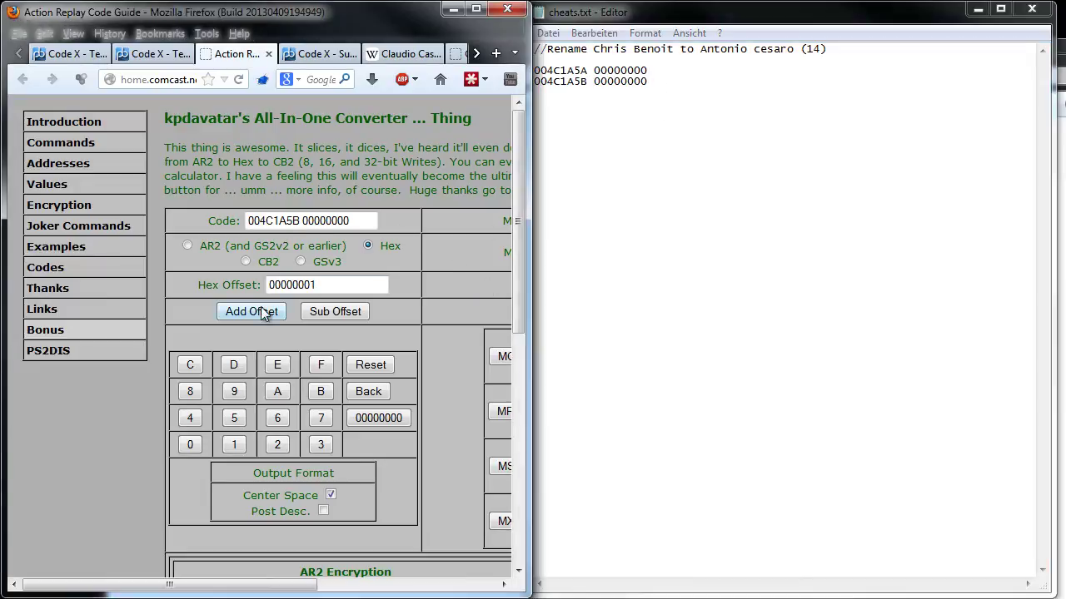
drag(359, 222, 196, 223)
key(ctrl+c)
click(668, 94)
key(Return)
key(ctrl+v)
click(277, 311)
drag(358, 222, 196, 223)
key(ctrl+c)
click(676, 105)
key(Return)
key(ctrl+v)
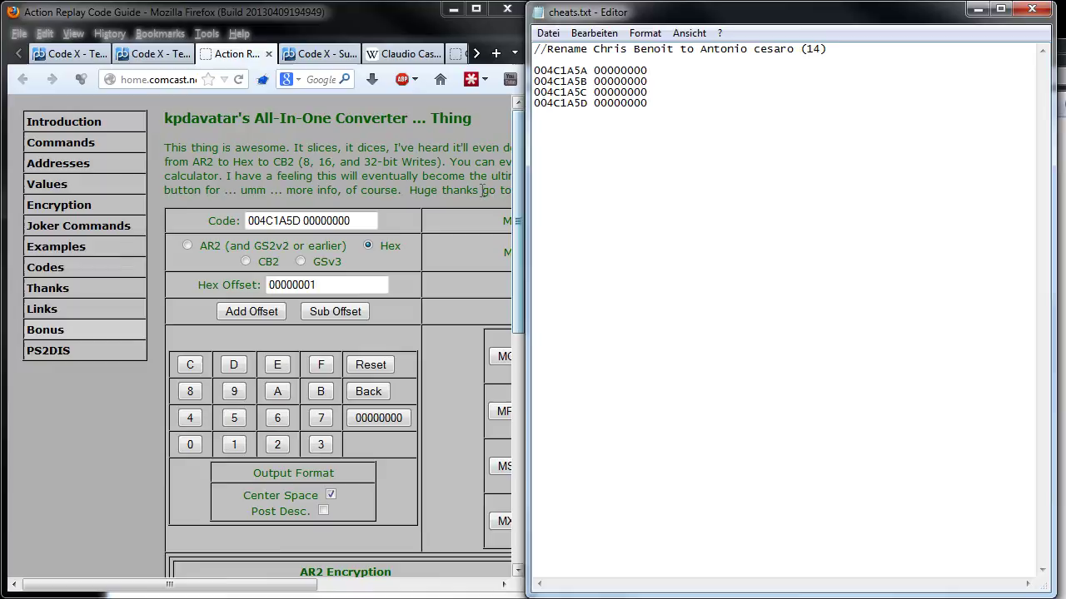
Generate the next two offset codes and append 004C1A5E 00000000 and 004C1A5F 00000000 to cheats.txt
click(270, 313)
drag(359, 221, 186, 224)
key(ctrl+c)
click(690, 115)
key(Return)
key(ctrl+v)
click(252, 311)
key(ctrl+c)
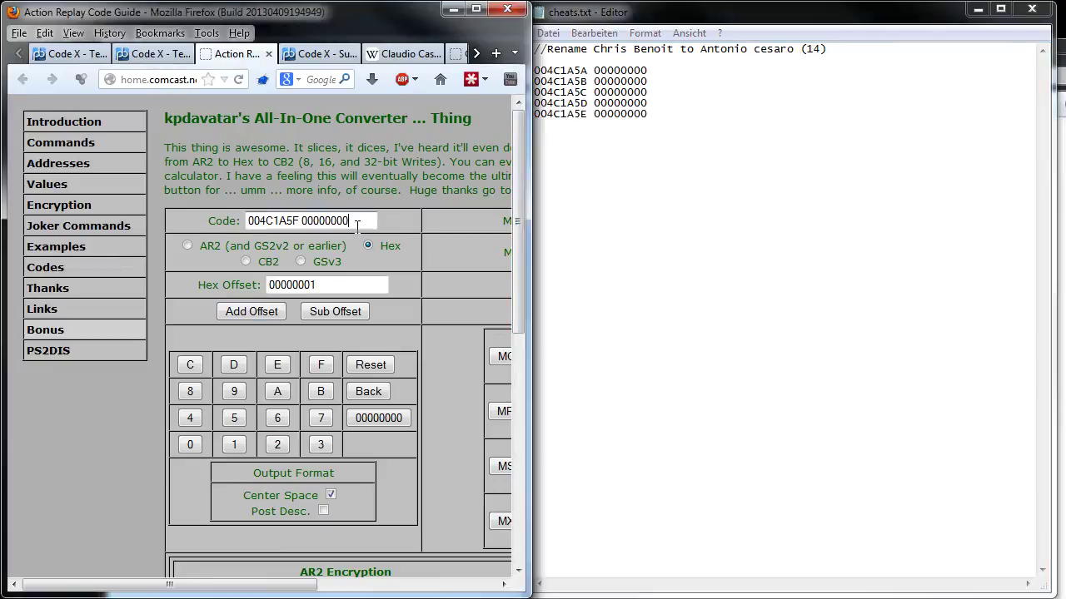
click(686, 116)
key(ctrl+v)
click(251, 311)
key(ctrl+c)
click(689, 129)
key(ctrl+v)
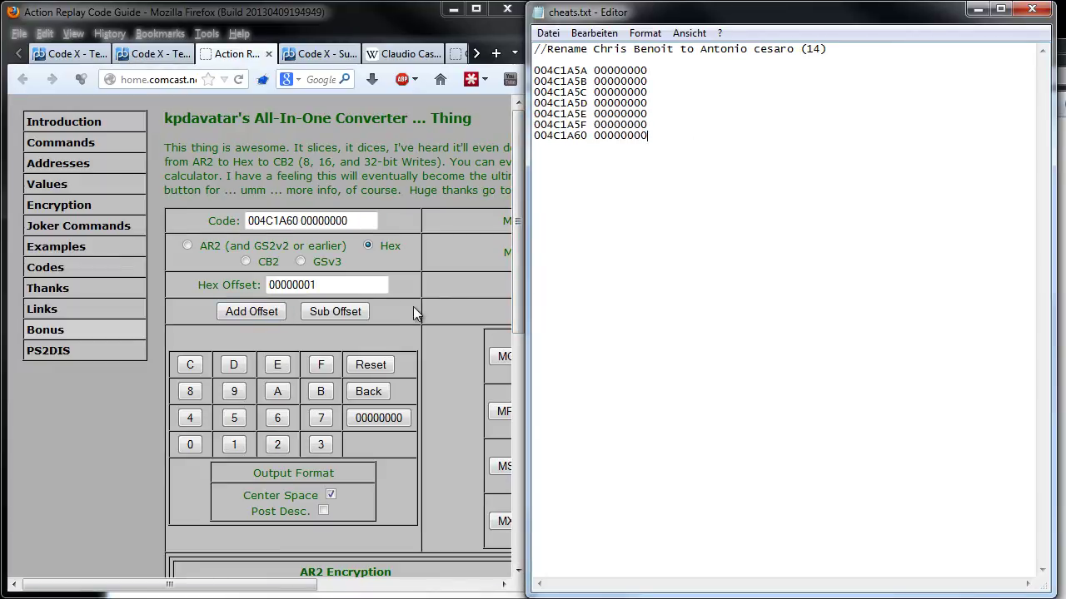
click(252, 311)
key(ctrl+c)
click(747, 157)
key(ctrl+v)
click(251, 312)
key(ctrl+c)
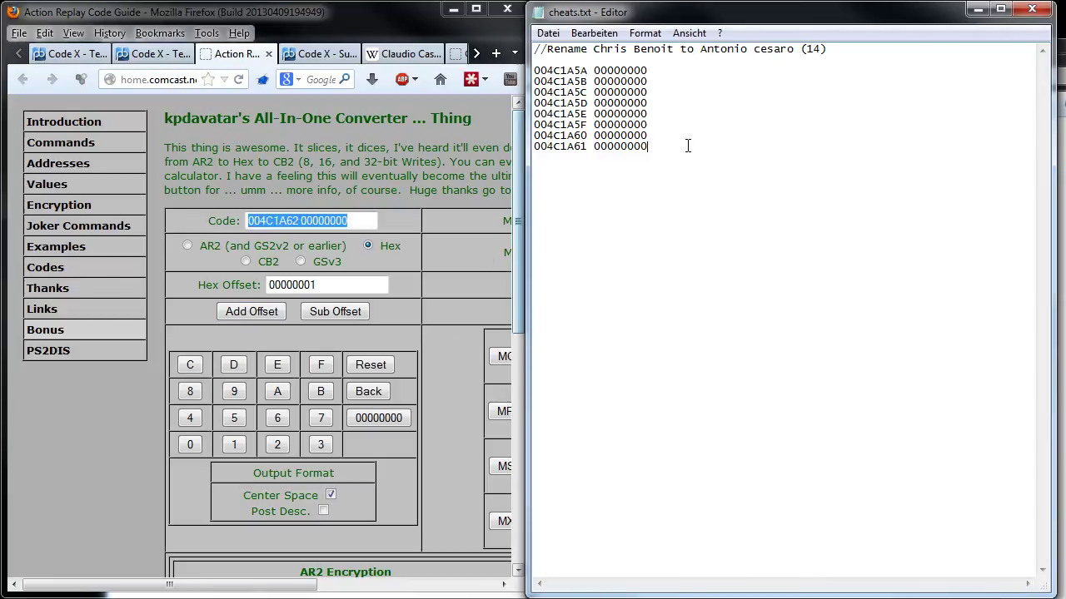
click(688, 145)
key(ctrl+v)
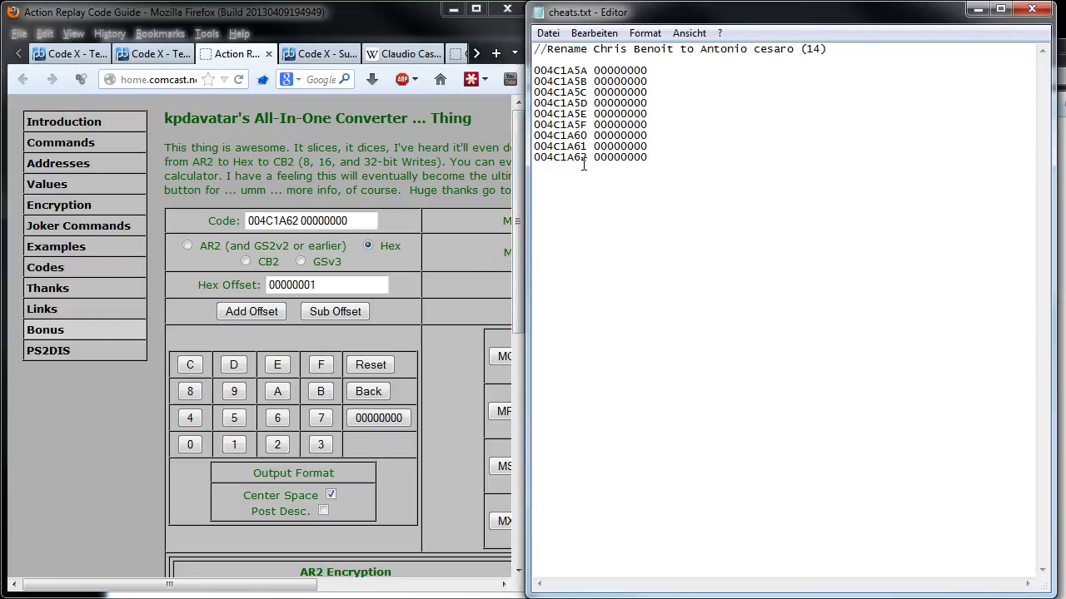
click(252, 311)
key(ctrl+c)
click(673, 161)
key(ctrl+v)
click(274, 311)
key(ctrl+c)
click(666, 177)
key(ctrl+v)
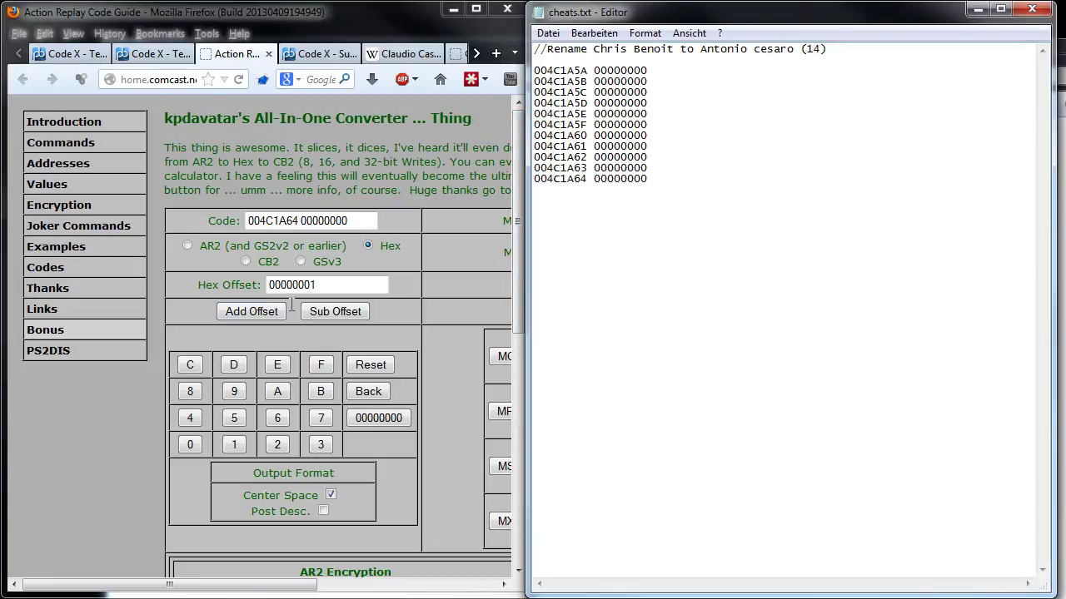
click(274, 312)
key(ctrl+c)
click(756, 172)
key(ctrl+v)
click(252, 311)
click(694, 195)
key(ctrl+v)
click(251, 312)
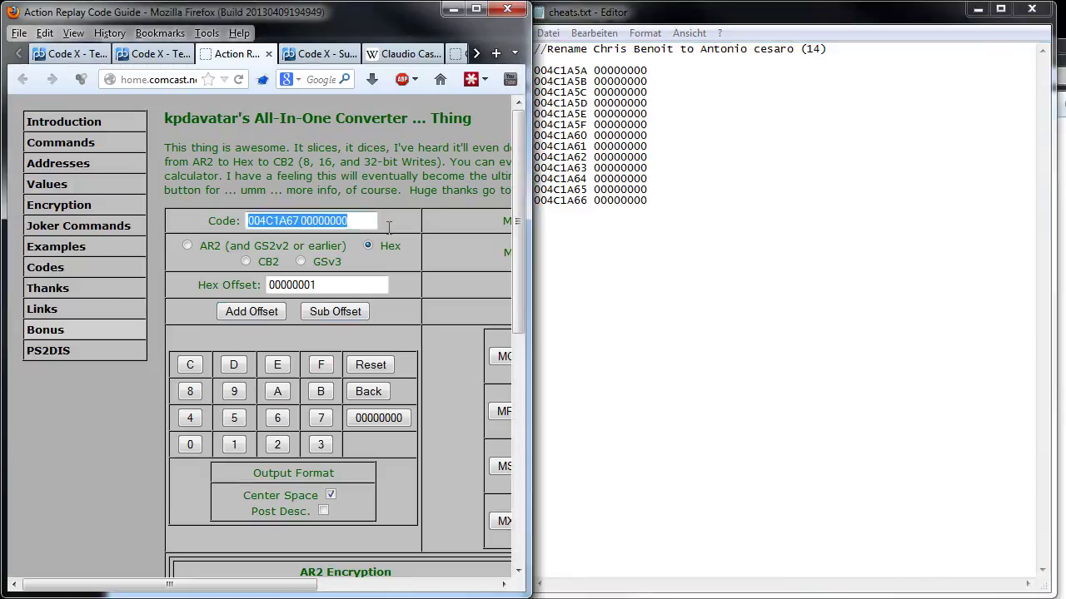
key(ctrl+c)
click(650, 114)
key(ctrl+v)
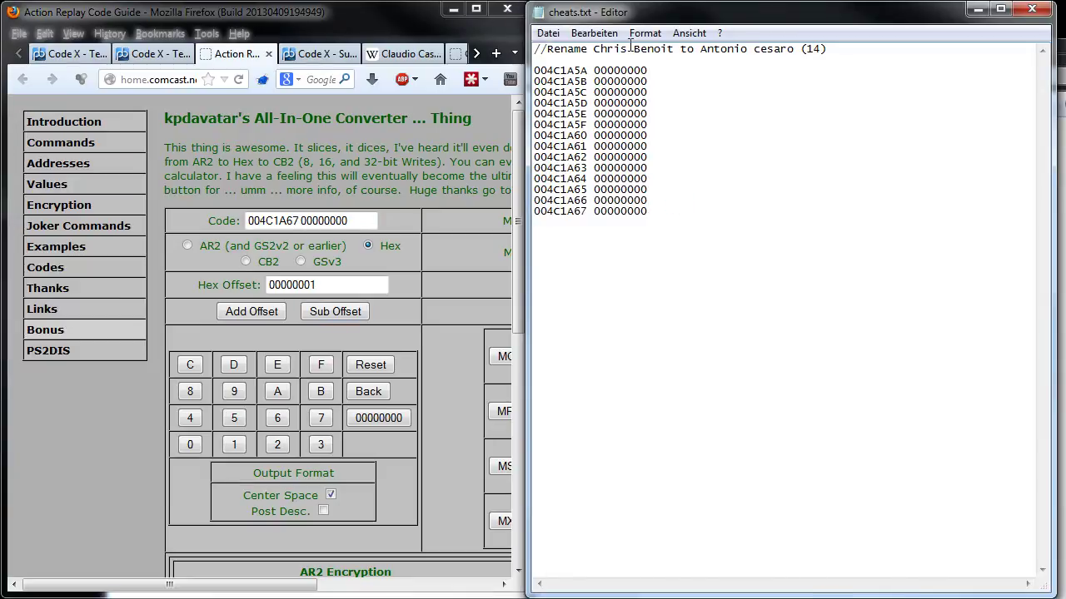
Capitalize the surname in the comment line so it reads "Antonio Cesaro"
key(Home)
drag(634, 72, 650, 73)
click(660, 102)
click(822, 104)
Examine the walkthrough's 8-bit format example of consecutive Shawn Michaels code lines in hex and Xploder form
key(ctrl+shift+Tab)
middle_click(294, 357)
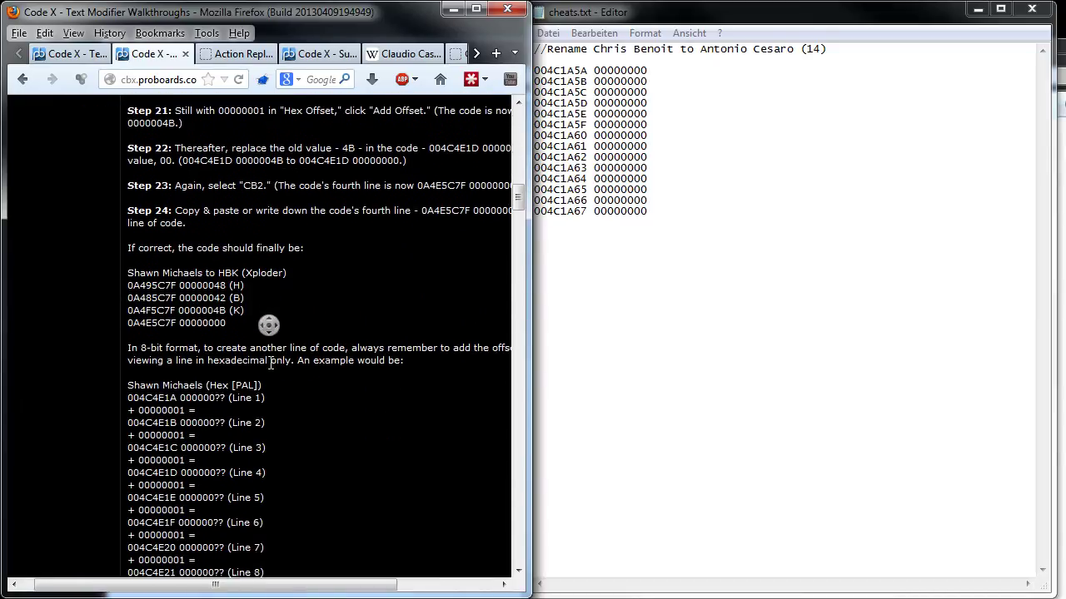
middle_click(268, 343)
middle_click(273, 361)
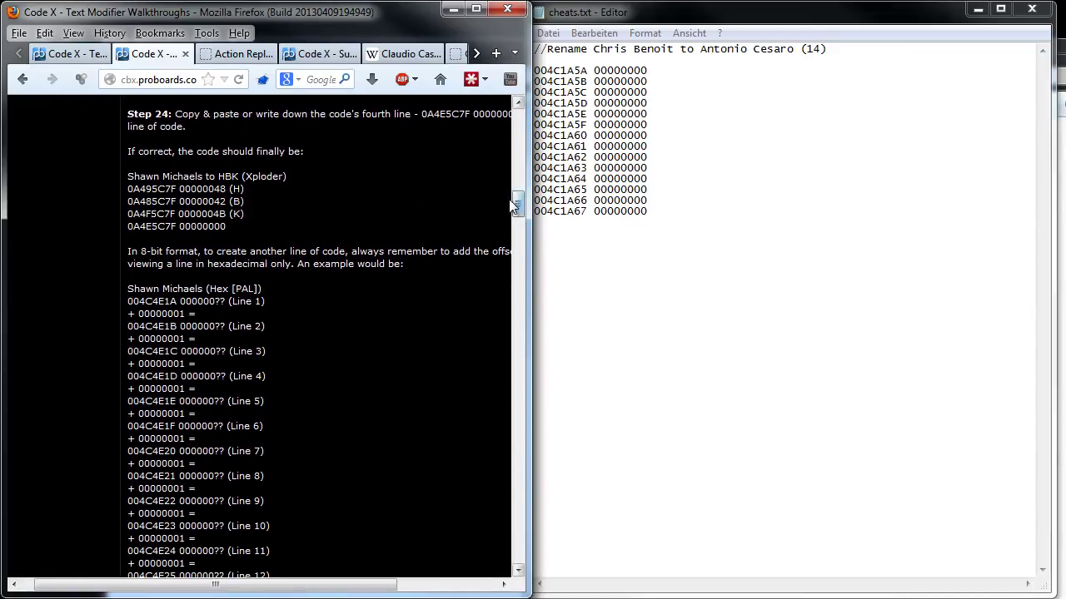
middle_click(342, 263)
middle_click(340, 283)
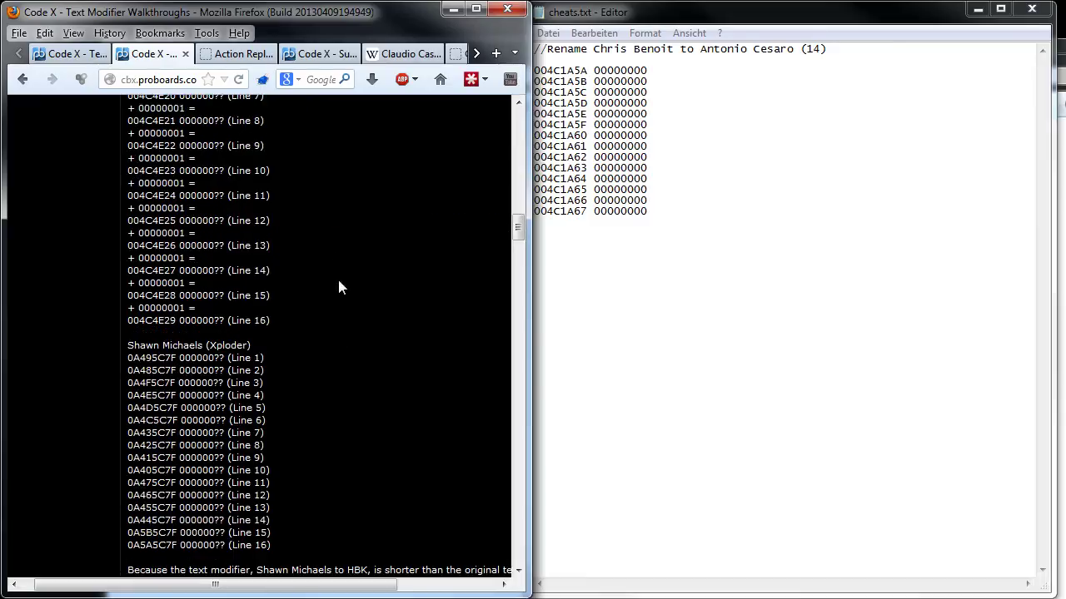
Examine the walkthrough's Shawn Michaels to HBK example on ending shorter names with the text value 00
middle_click(339, 287)
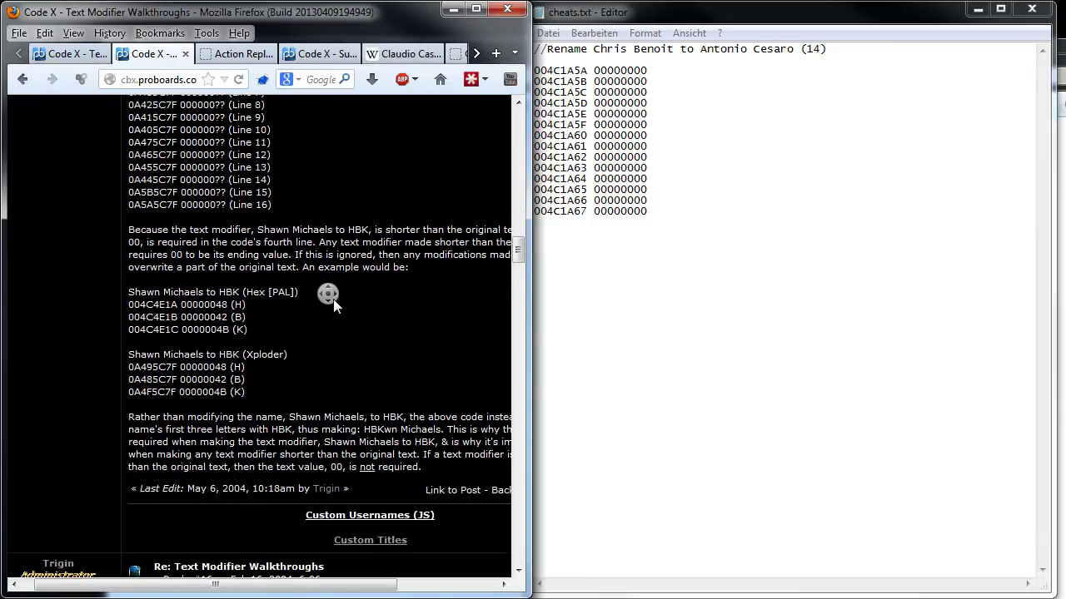
middle_click(348, 300)
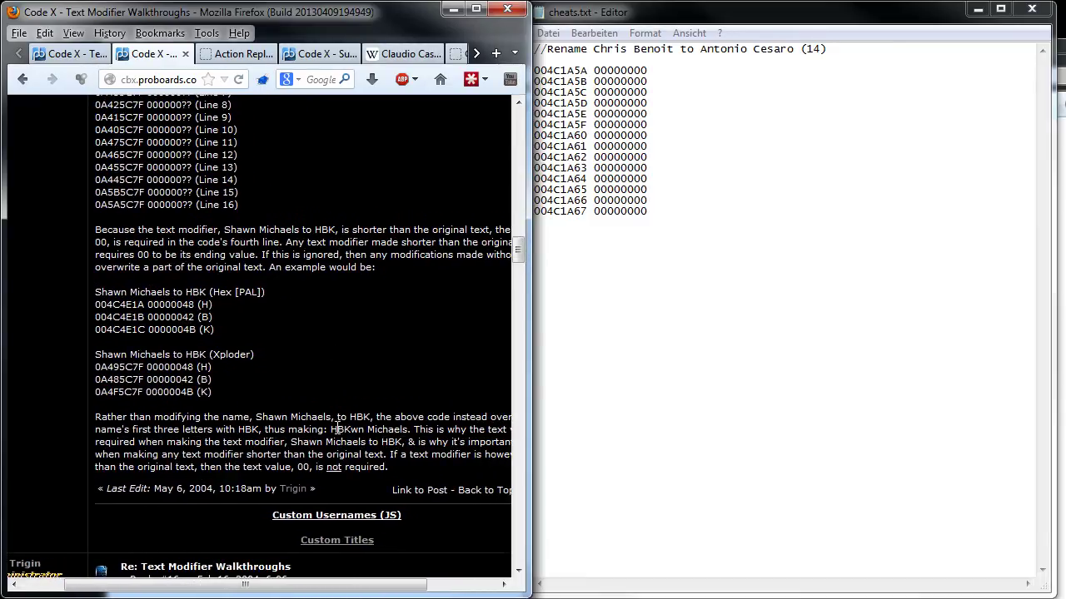
click(358, 453)
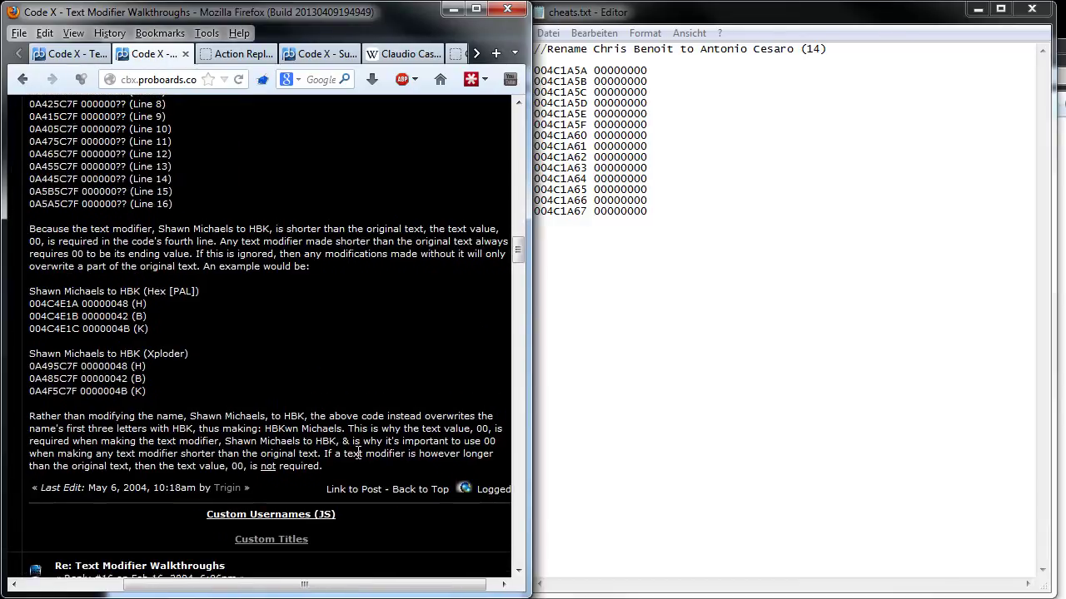
click(647, 212)
drag(646, 211, 634, 211)
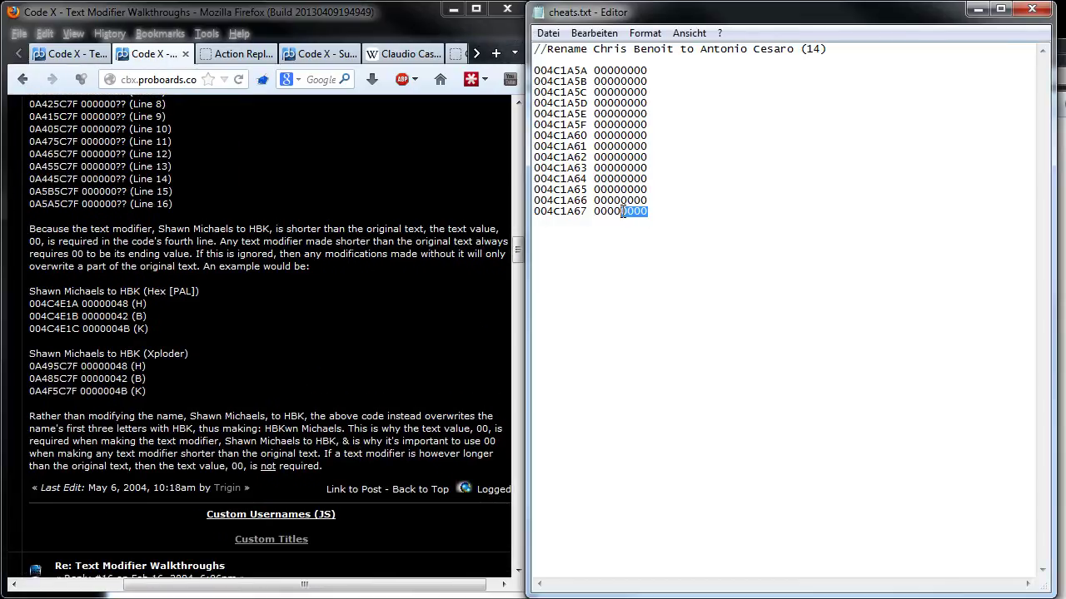
middle_click(285, 366)
click(621, 231)
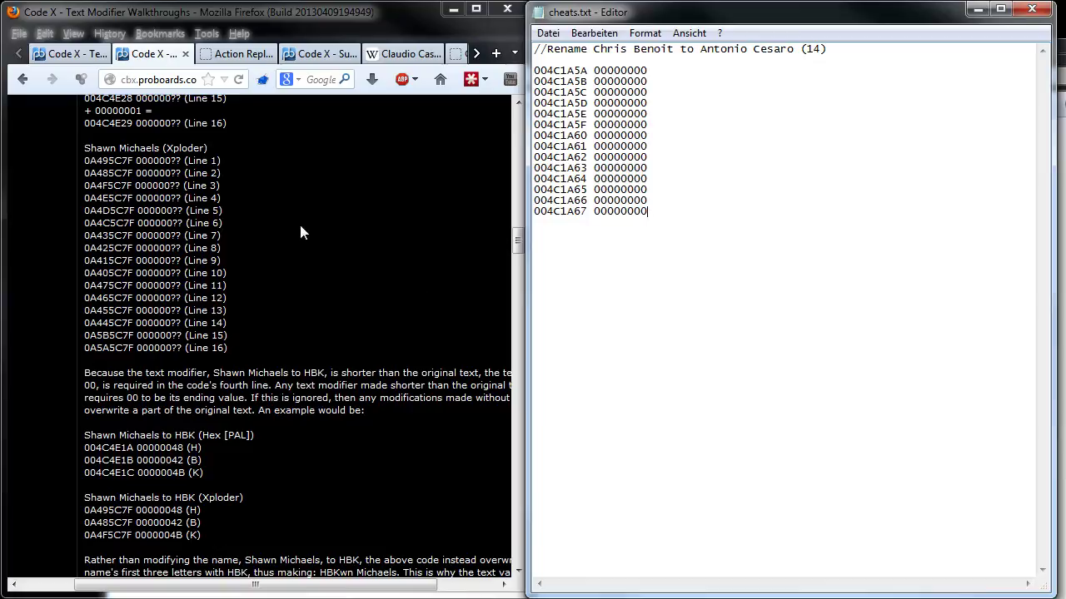
middle_click(318, 375)
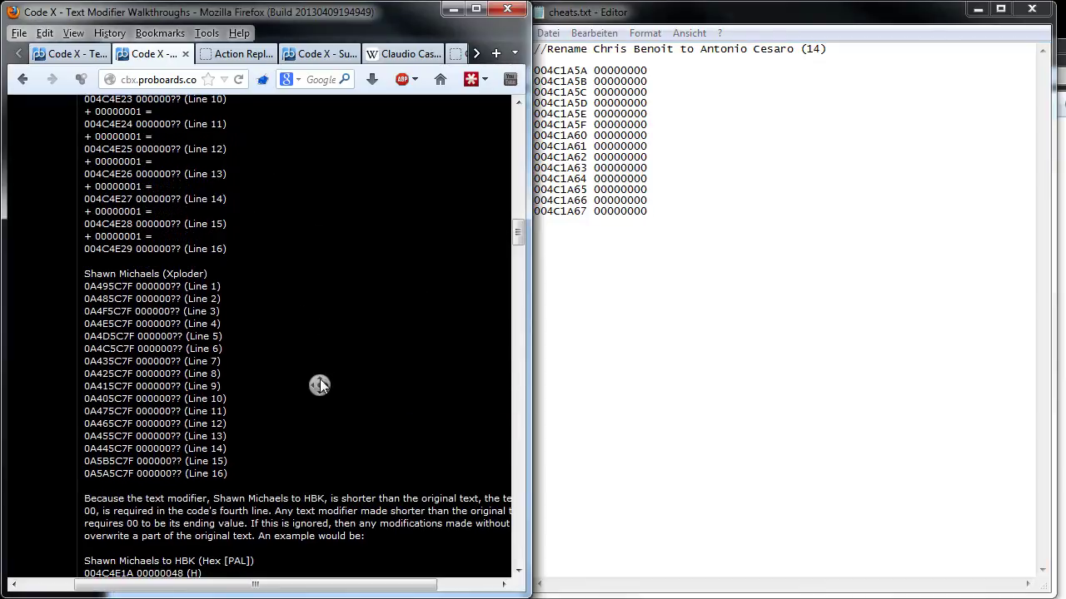
middle_click(305, 311)
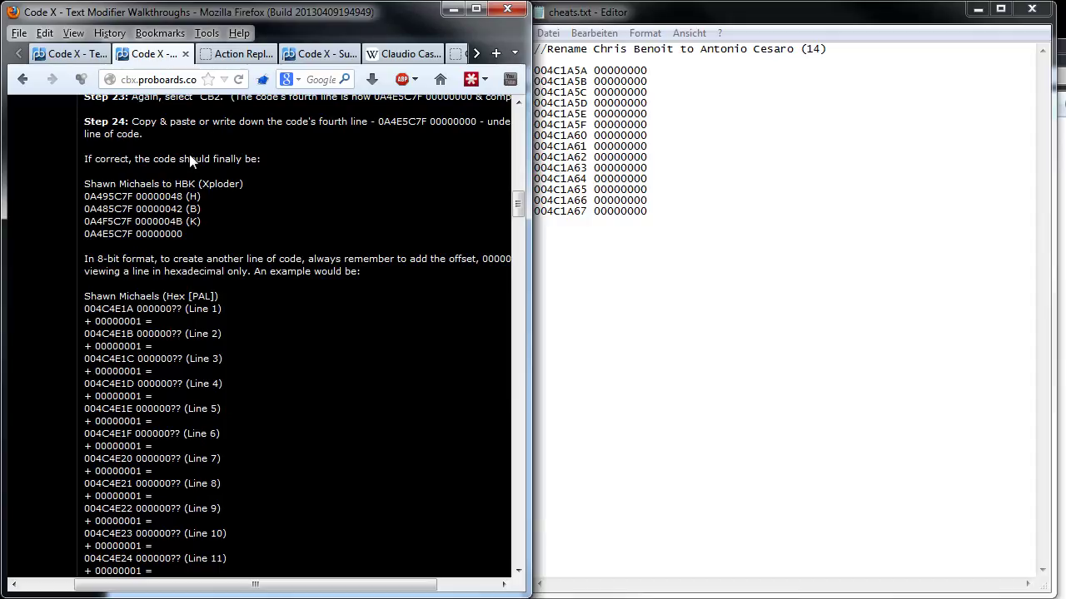
Examine the 8-bit format text values on the Text Modifiers page, from the space and digits through the letters
click(71, 53)
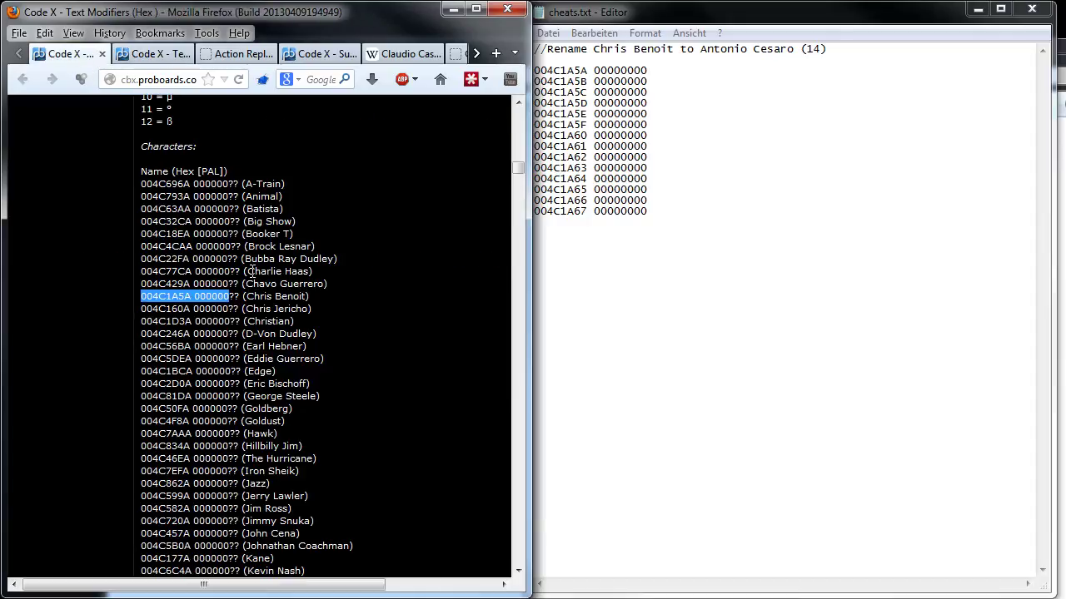
scroll(251, 271, up, 6)
middle_click(283, 317)
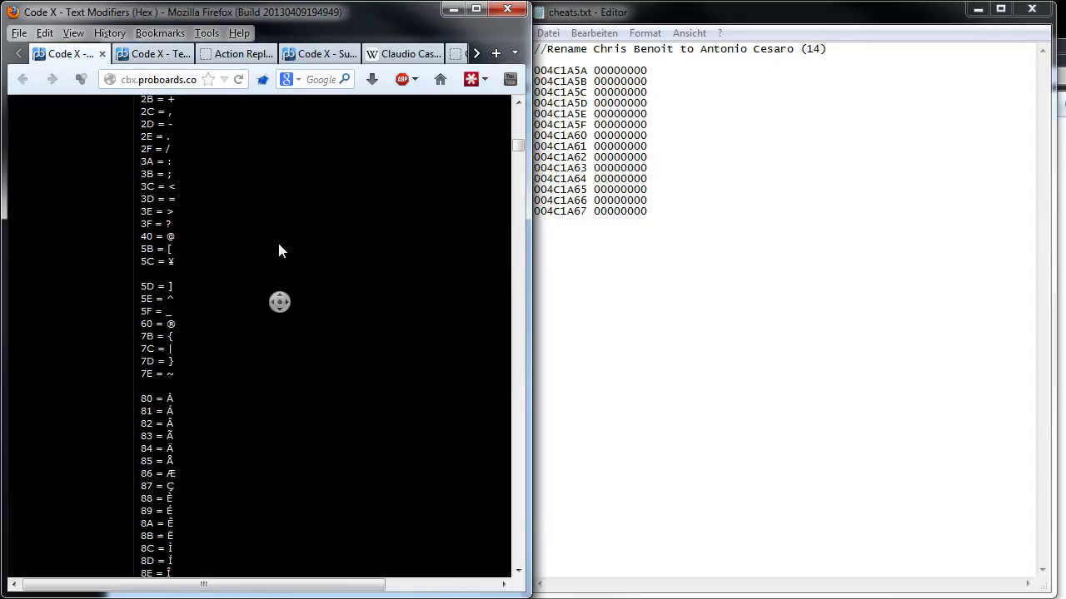
middle_click(273, 318)
middle_click(264, 303)
middle_click(253, 307)
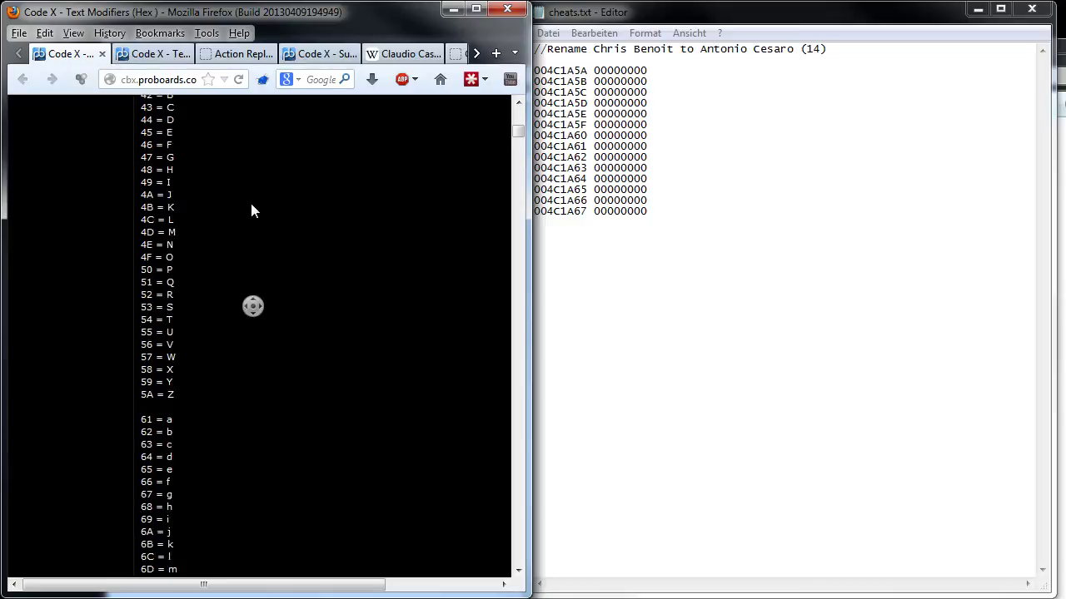
middle_click(194, 329)
scroll(214, 302, down, 1)
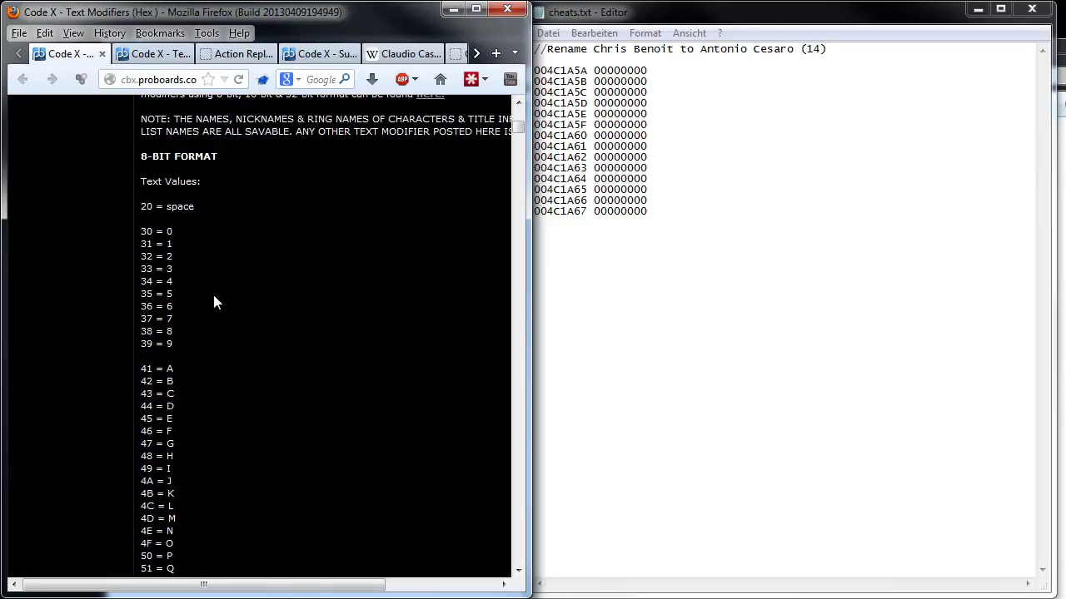
middle_click(221, 283)
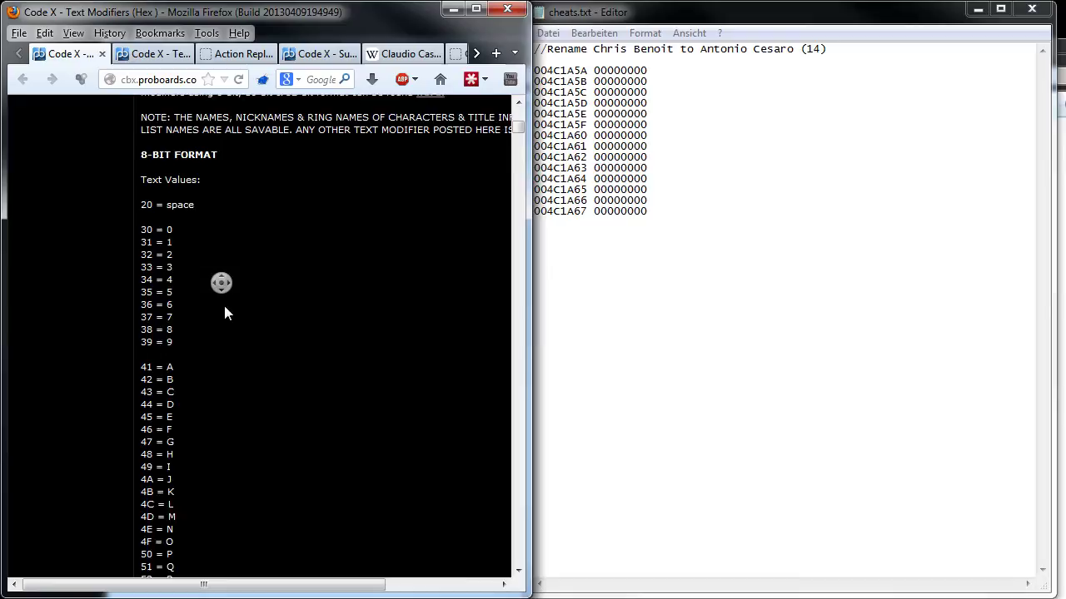
middle_click(225, 310)
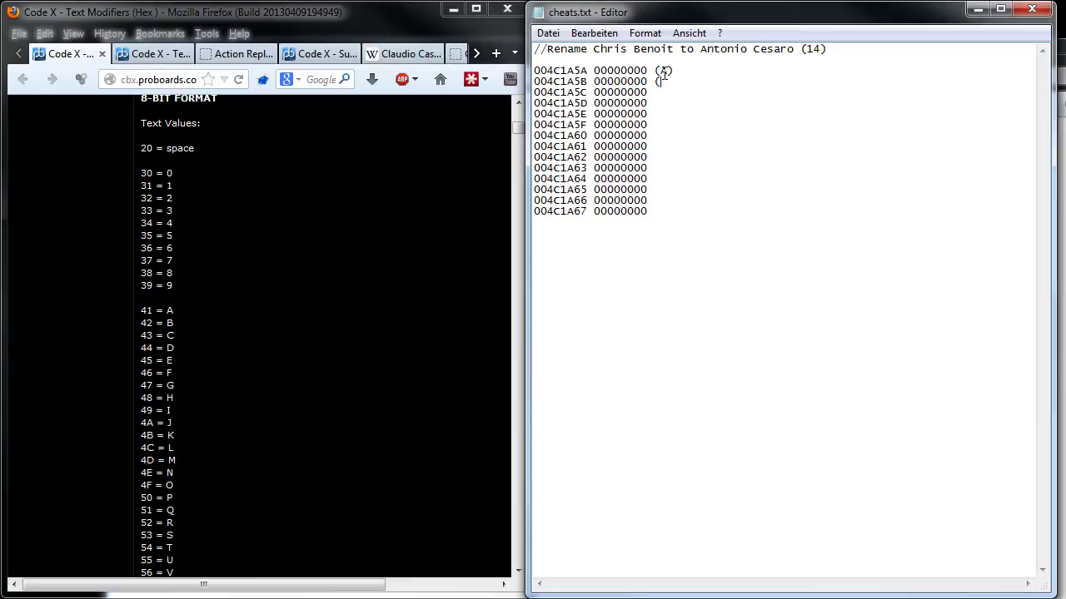
Label the first eight code lines with the bracketed characters of "Antonio" and the following space
text((n))
key(Down)
text((i))
key(Down)
text((o))
text(()
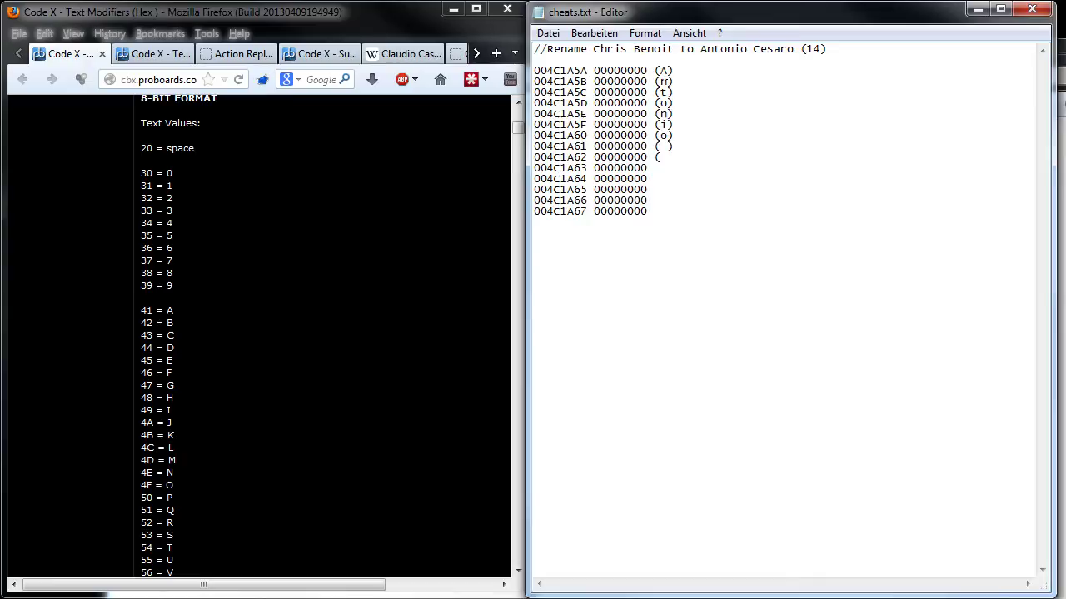
text(c)(s))
Label the remaining six code lines with the bracketed letters of "Cesaro", from (C) to (o)
key(Down)
text((a))
key(Down)
text((r))
key(Down)
text((o))
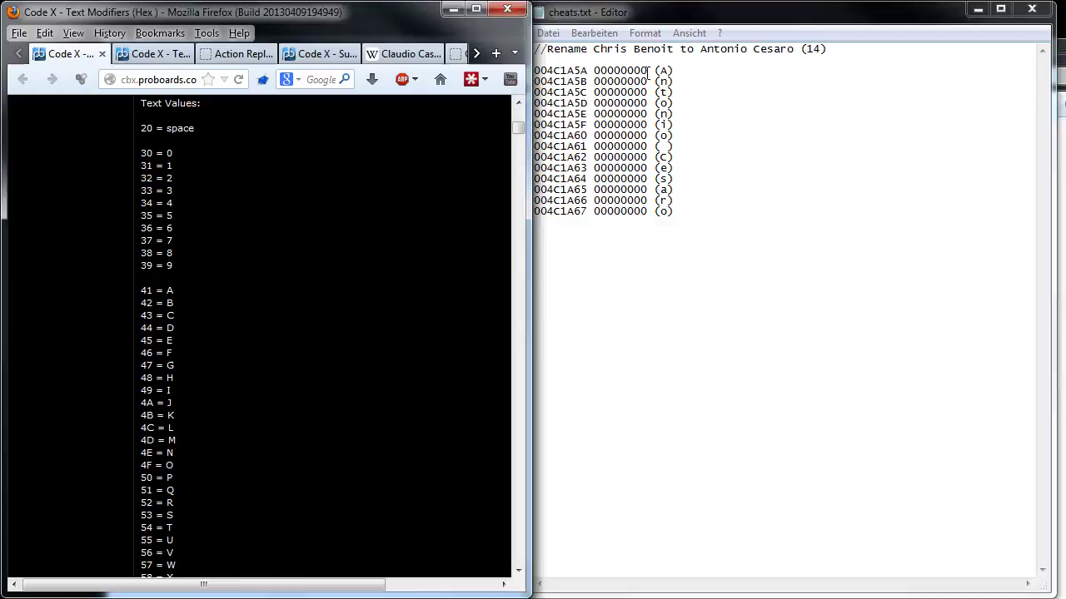
Set the final digits of the "Antonio" and space lines to 41, 6E, 75, 6F, 6E, 69, 6F and 20
text(6E)
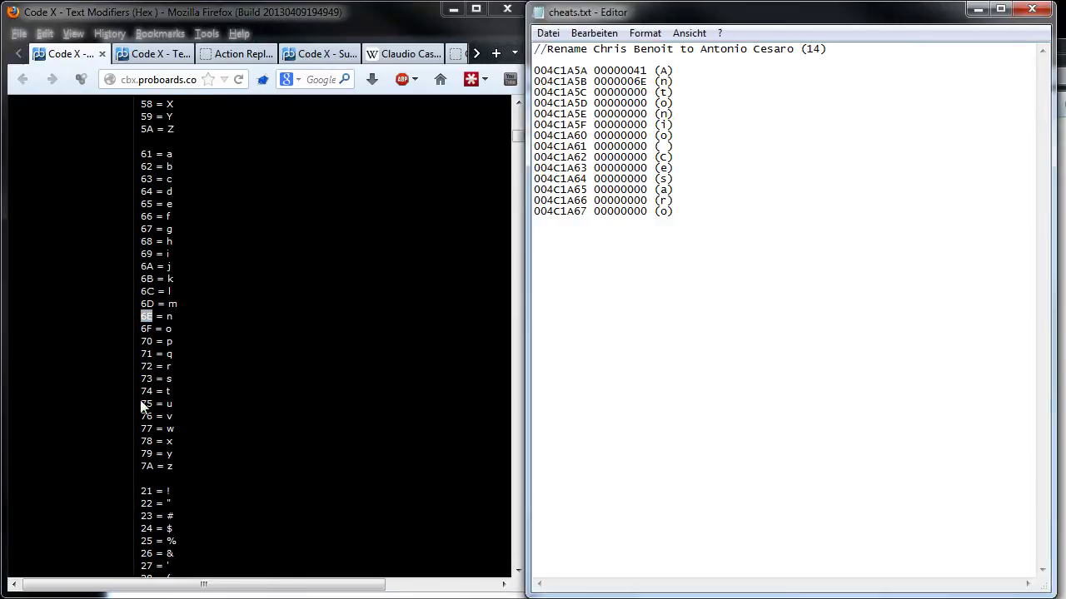
text(75)
text(6F)
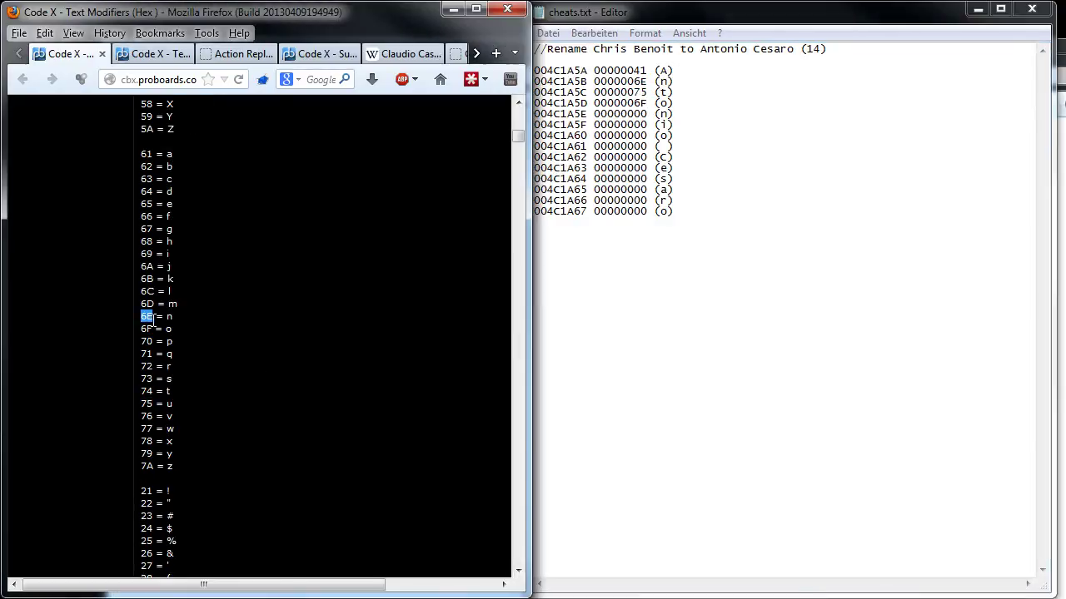
text(6E)
text(69)
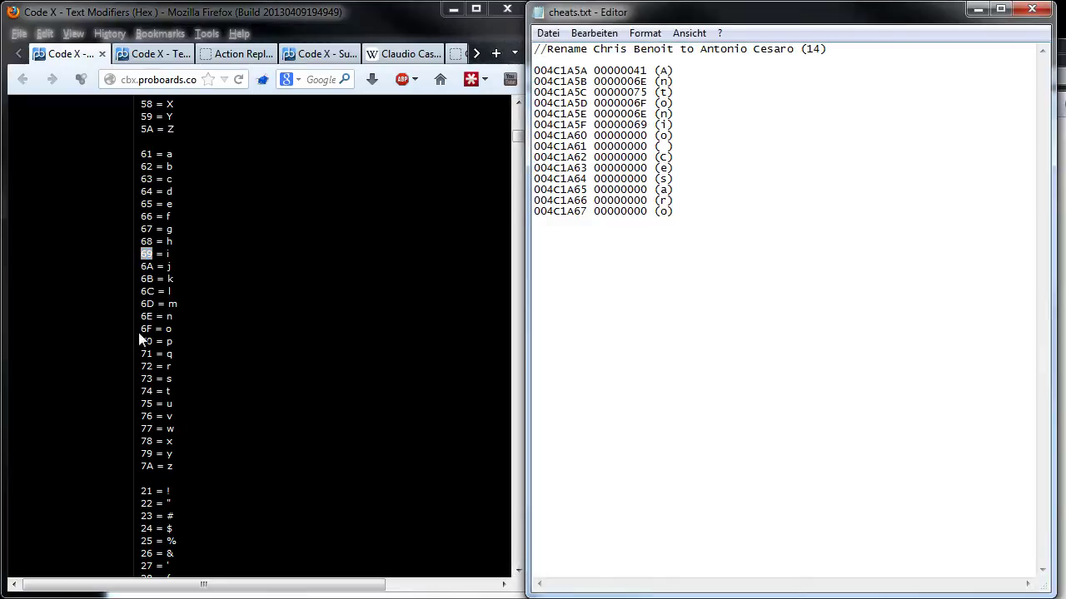
text(6F)
text(20)
Set the final digits of the C, e and s lines to the listed text values 43, 65 and 73
double_click(146, 283)
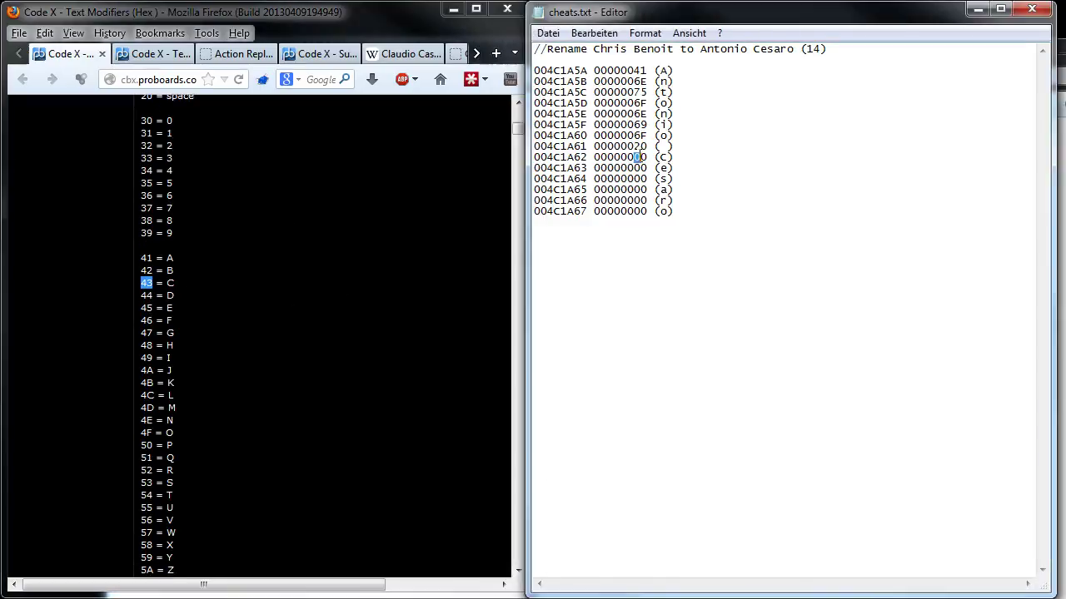
text(43)
scroll(249, 333, down, 5)
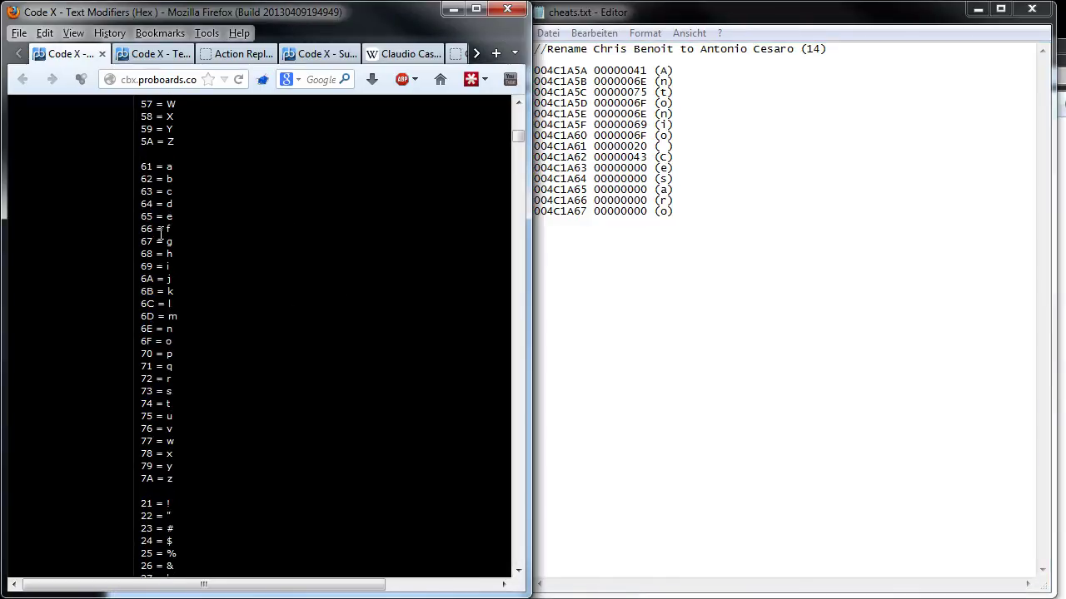
double_click(148, 216)
text(65)
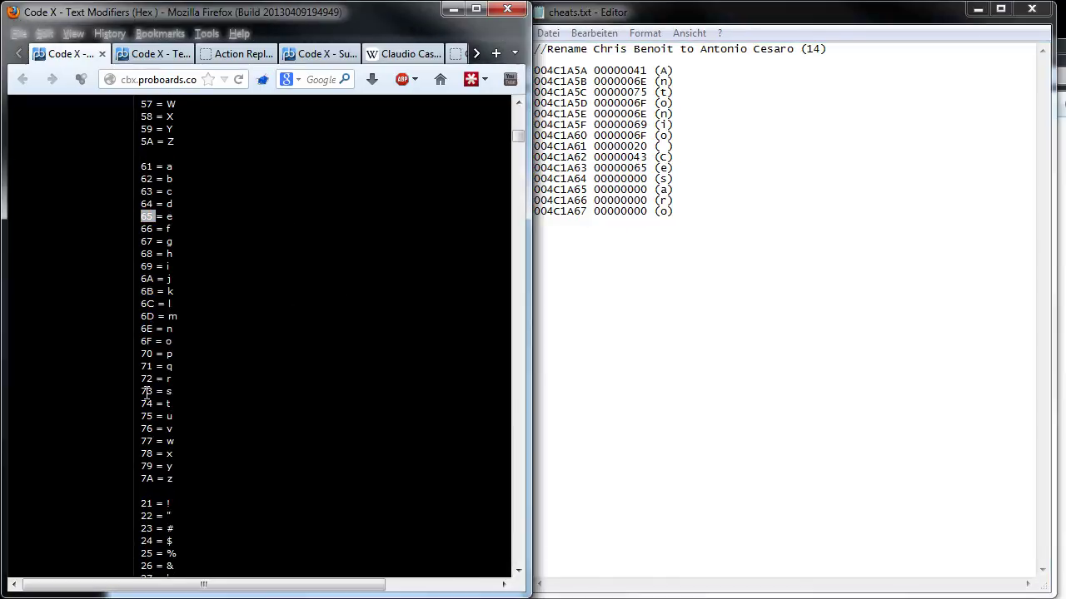
double_click(147, 391)
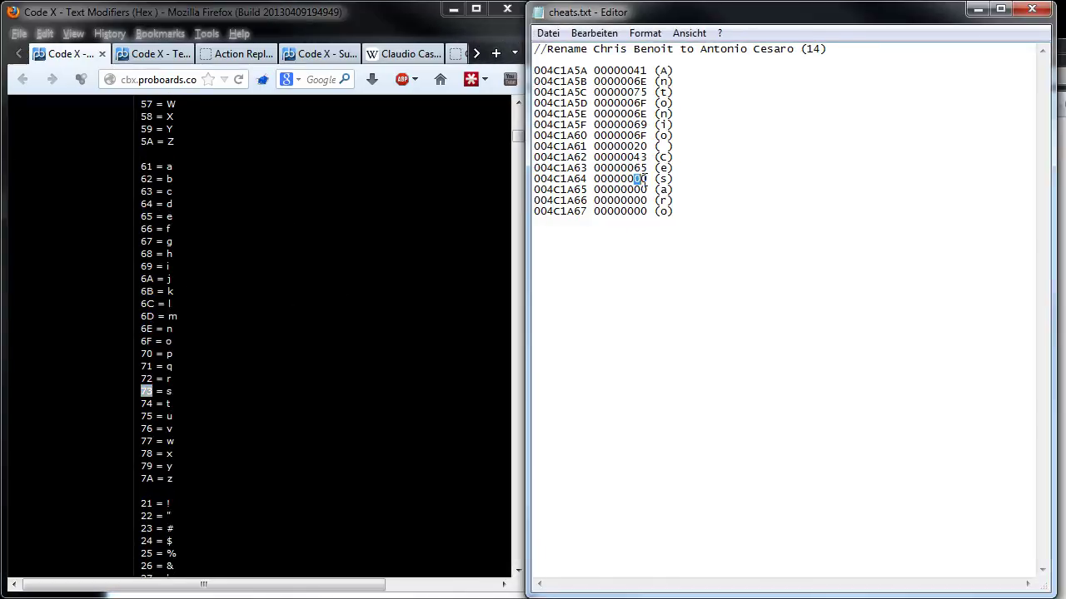
text(73)
Set the final digits of the last three lines, a, r and o, to the text values 61, 72 and 6F
double_click(147, 167)
text(61)
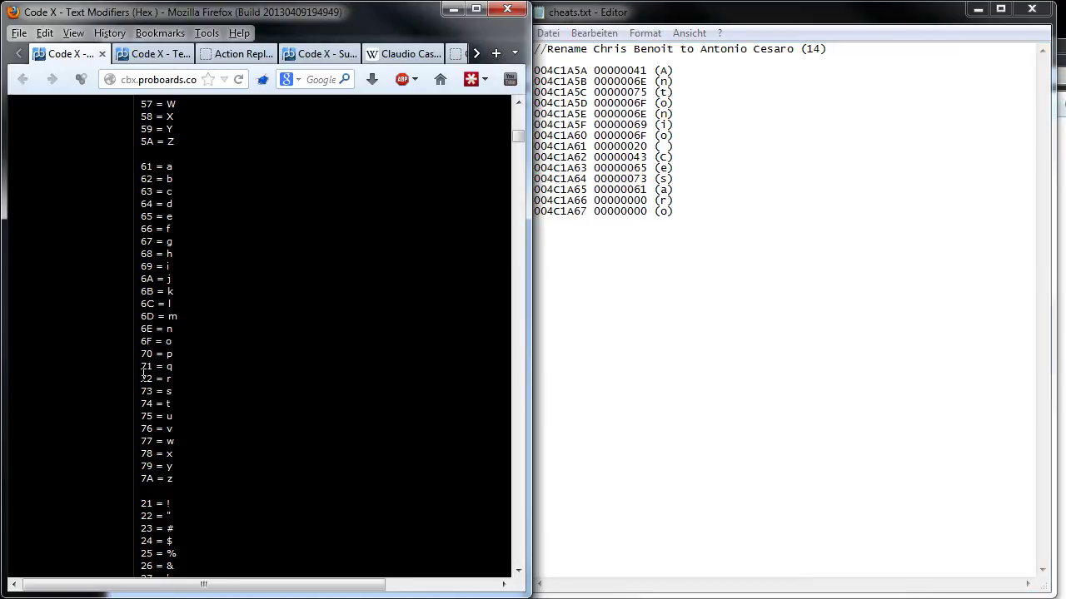
double_click(147, 379)
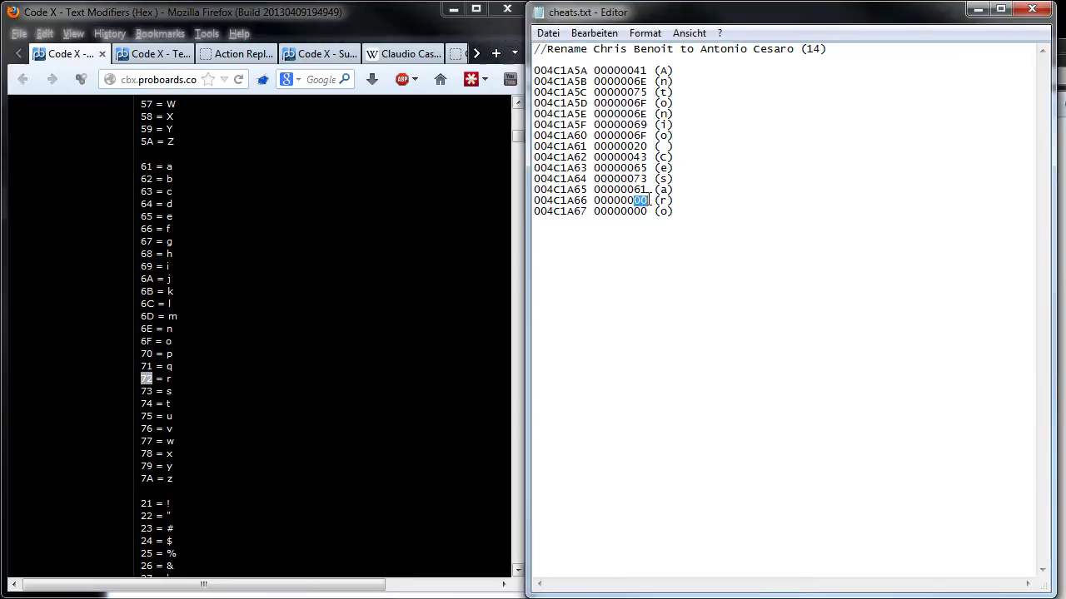
text(72)
double_click(147, 341)
text(6F)
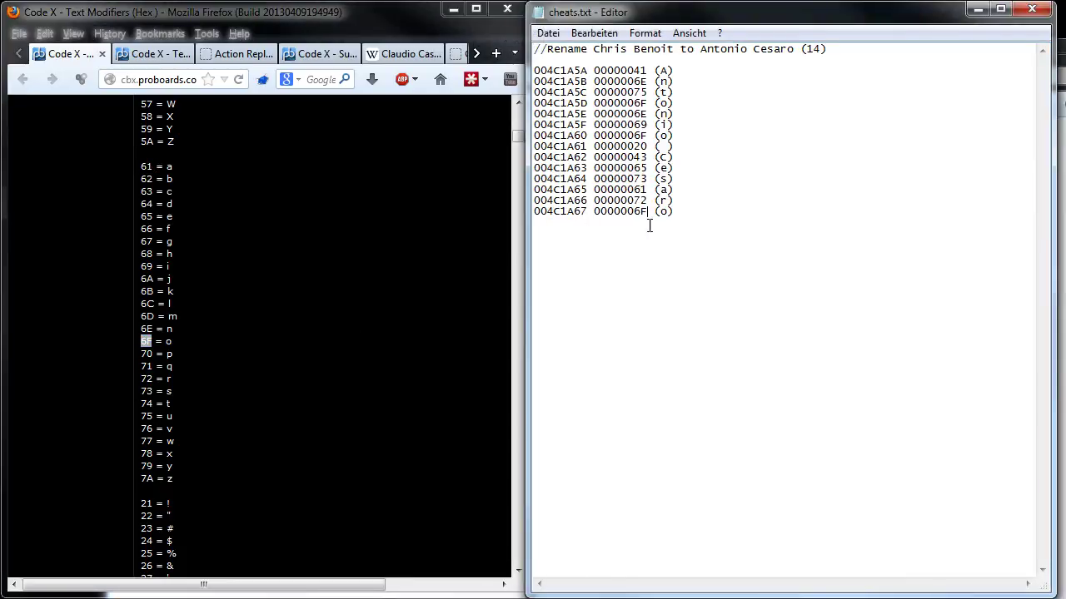
Remove the bracketed character labels from all fourteen code lines, keeping only the codes
click(677, 71)
key(BackSpace)
key(BackSpace)
key(BackSpace)
key(BackSpace)
key(BackSpace)
key(BackSpace)
key(ctrl+z)
key(BackSpace)
drag(677, 72, 649, 93)
key(BackSpace)
drag(678, 146, 649, 157)
key(BackSpace)
key(BackSpace)
drag(678, 168, 649, 168)
key(BackSpace)
drag(678, 179, 649, 190)
key(BackSpace)
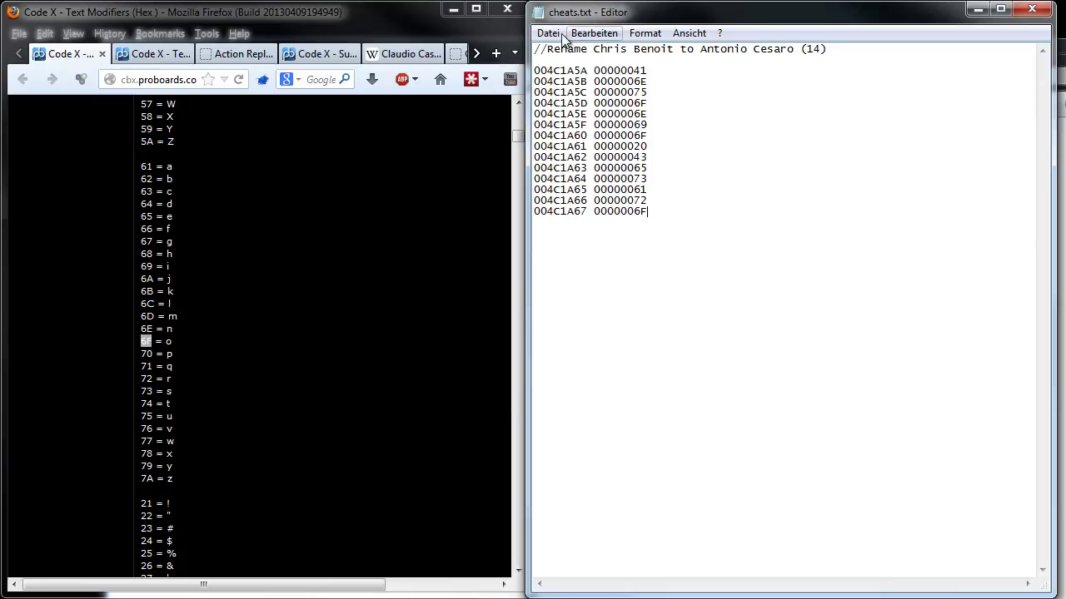
Save cheats.txt and delete the blank line between the rename comment and the first code
click(547, 33)
click(602, 90)
click(554, 64)
key(BackSpace)
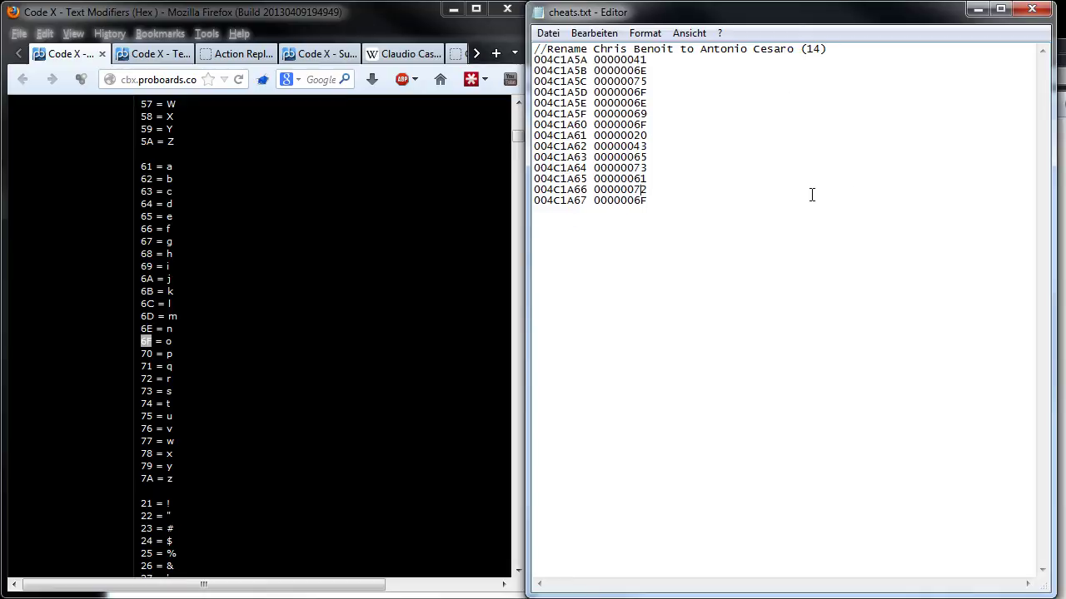
Add the comment line "//Height (Cesaro)" below the rename codes, separated by a blank line
text(//Height (Cesaro)
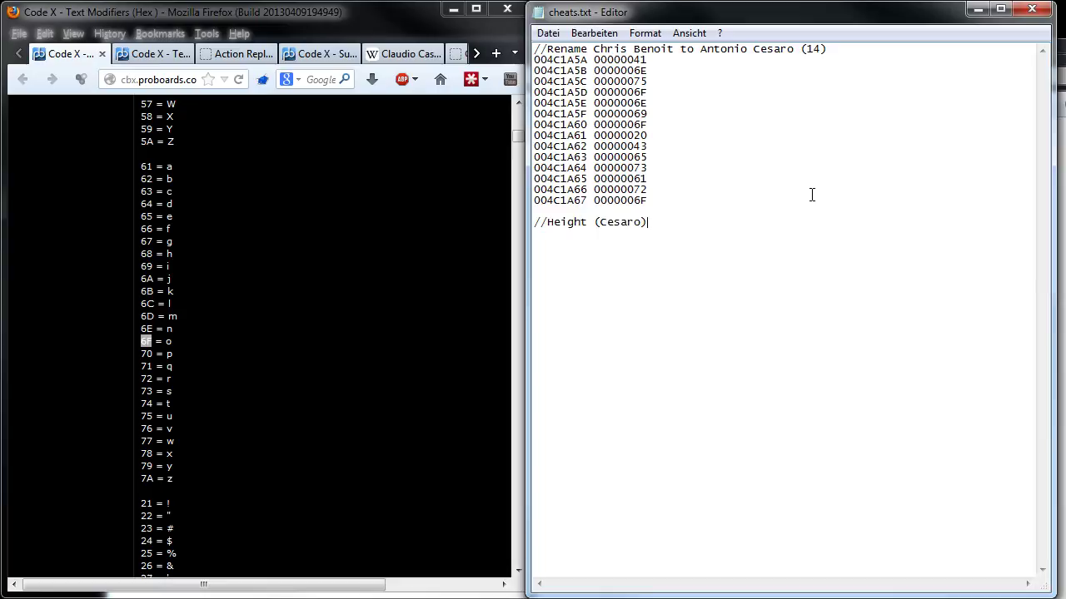
Copy Chris Benoit's code start 104C1A56 0000 from the Superstar Height Modifiers page to below the height comment
click(163, 57)
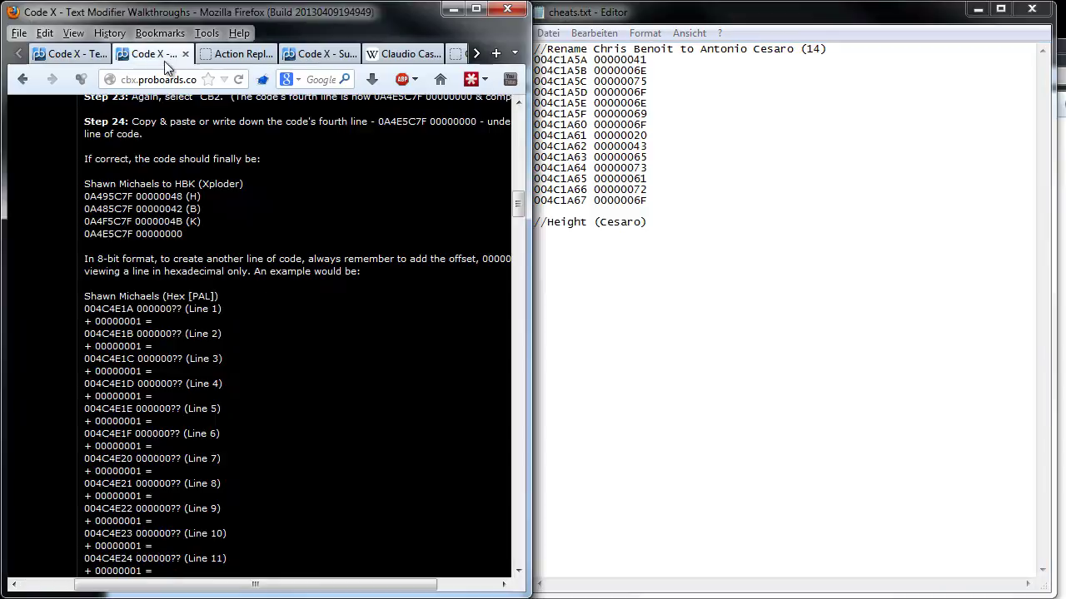
click(211, 58)
click(304, 58)
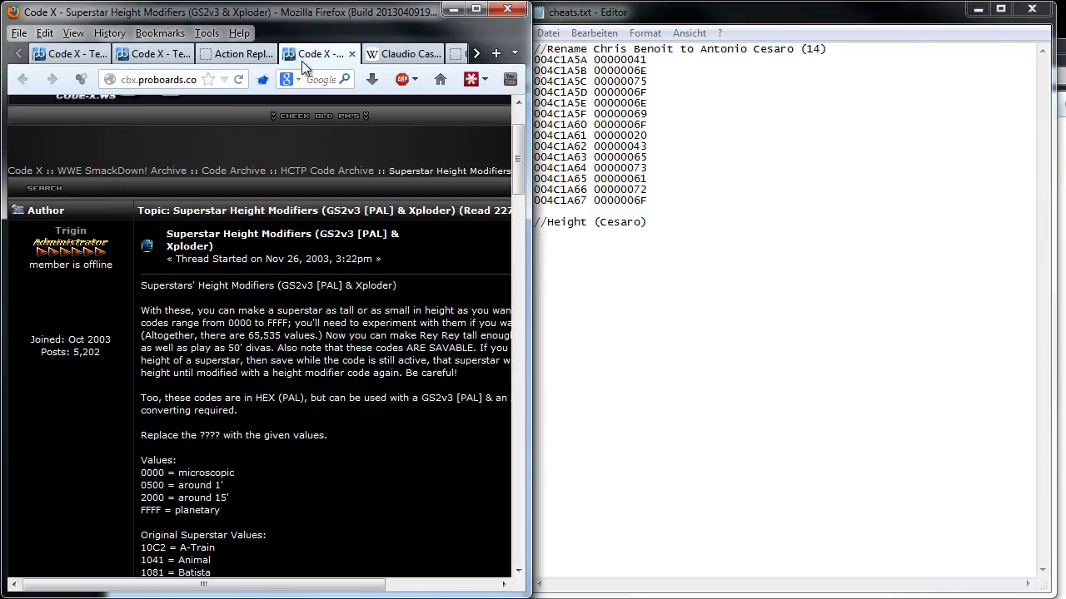
middle_click(310, 257)
scroll(291, 342, down, 6)
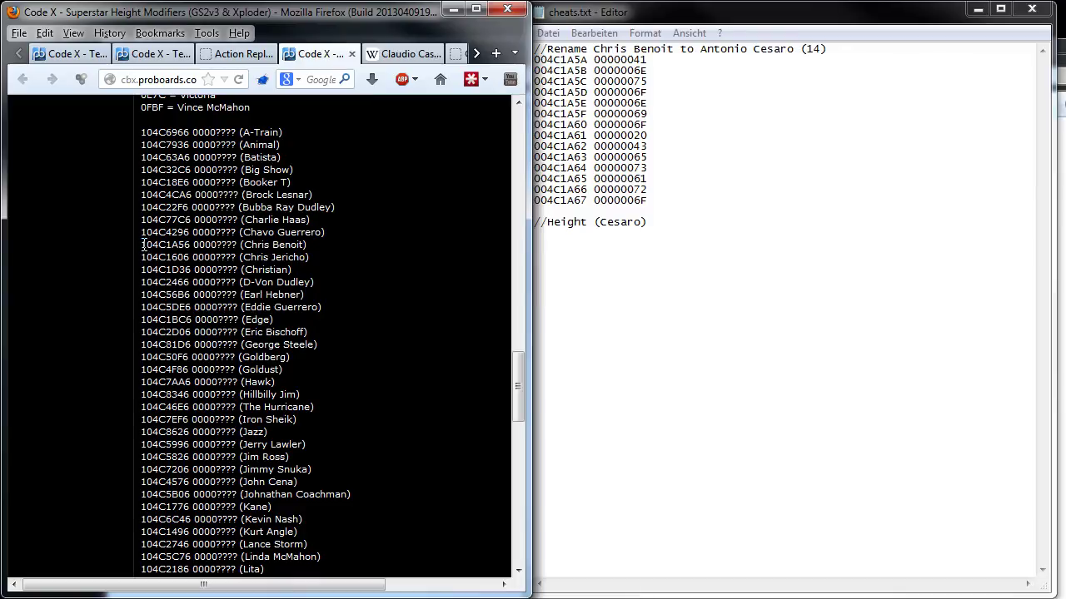
drag(144, 244, 218, 245)
key(ctrl+c)
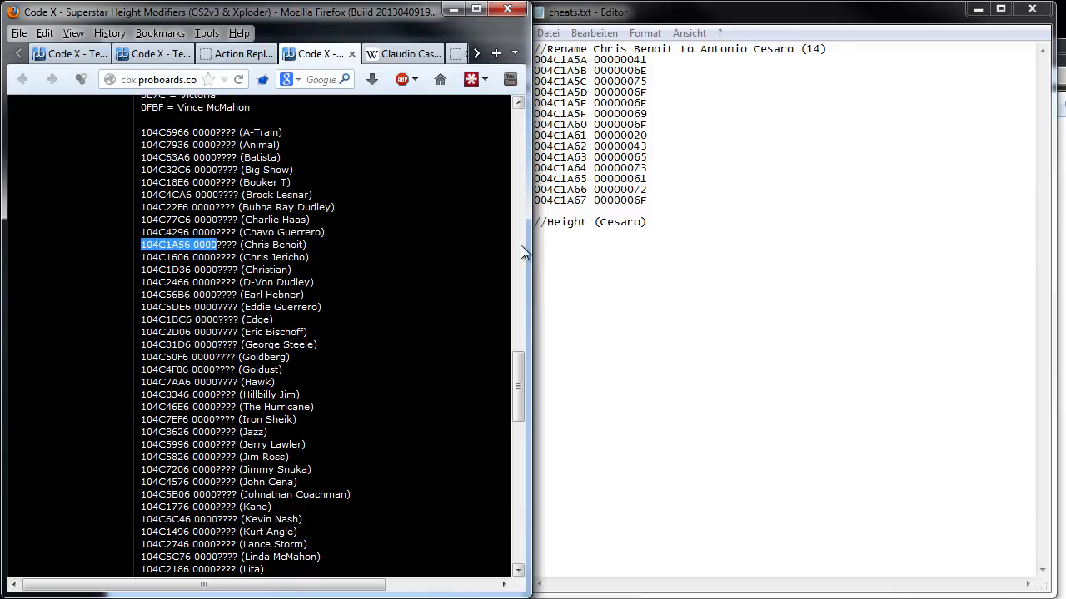
click(554, 245)
key(ctrl+v)
Look up the height values on the Code-X codes page and Antonio Cesaro's billed height on Wikipedia
click(315, 257)
scroll(315, 256, up, 15)
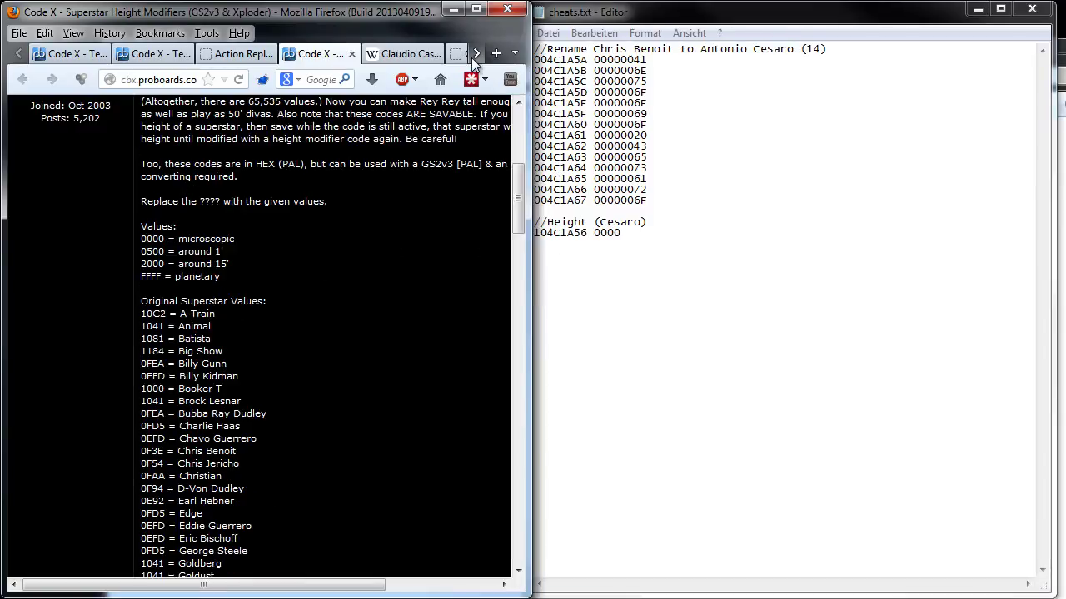
click(474, 54)
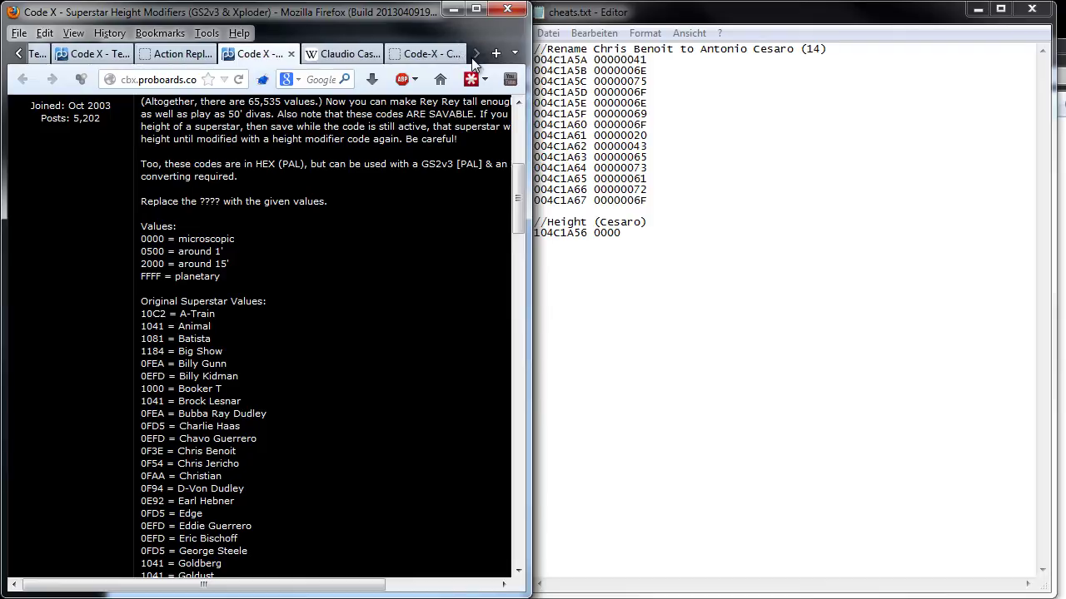
click(421, 65)
middle_click(159, 355)
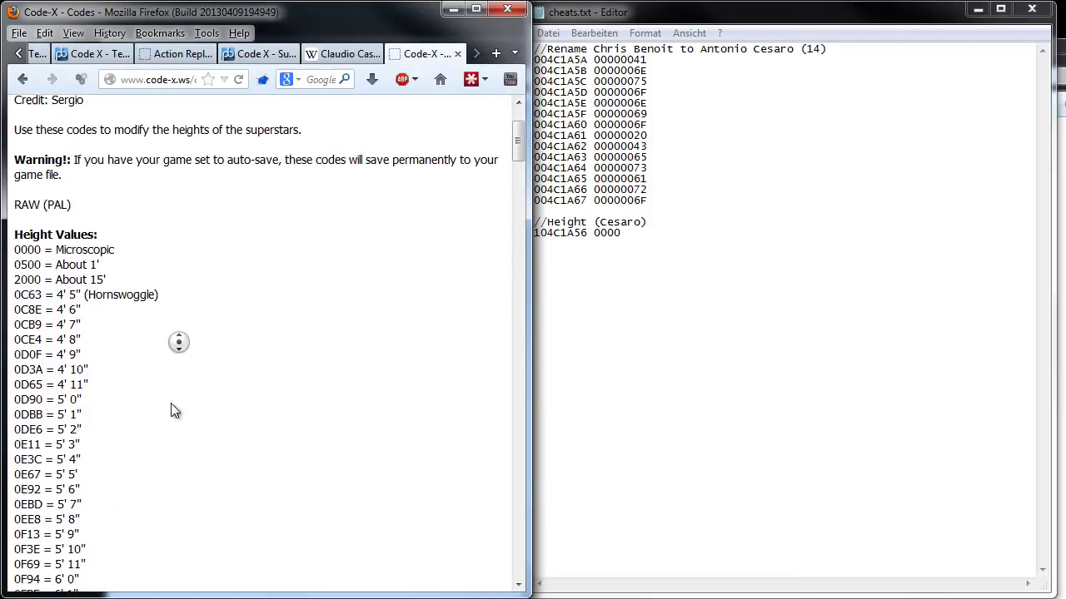
middle_click(145, 423)
scroll(144, 423, up, 1)
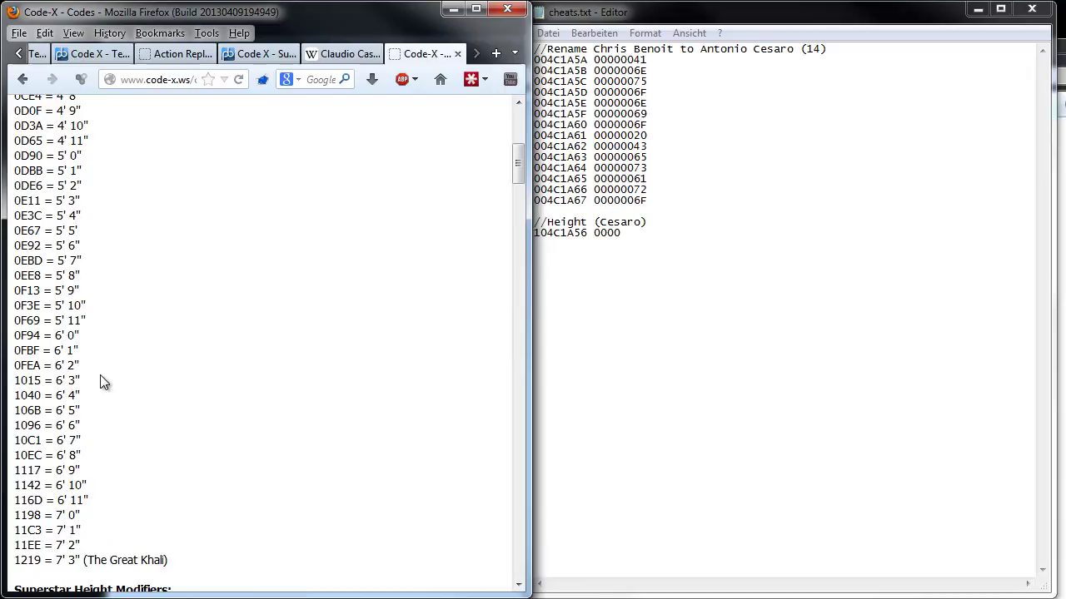
click(333, 54)
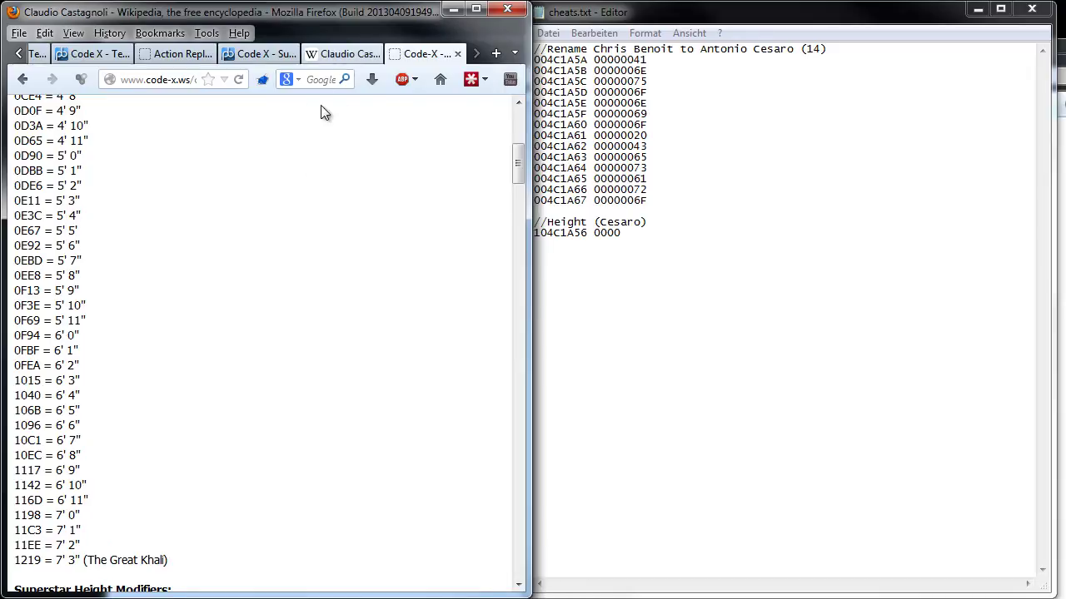
scroll(218, 345, down, 8)
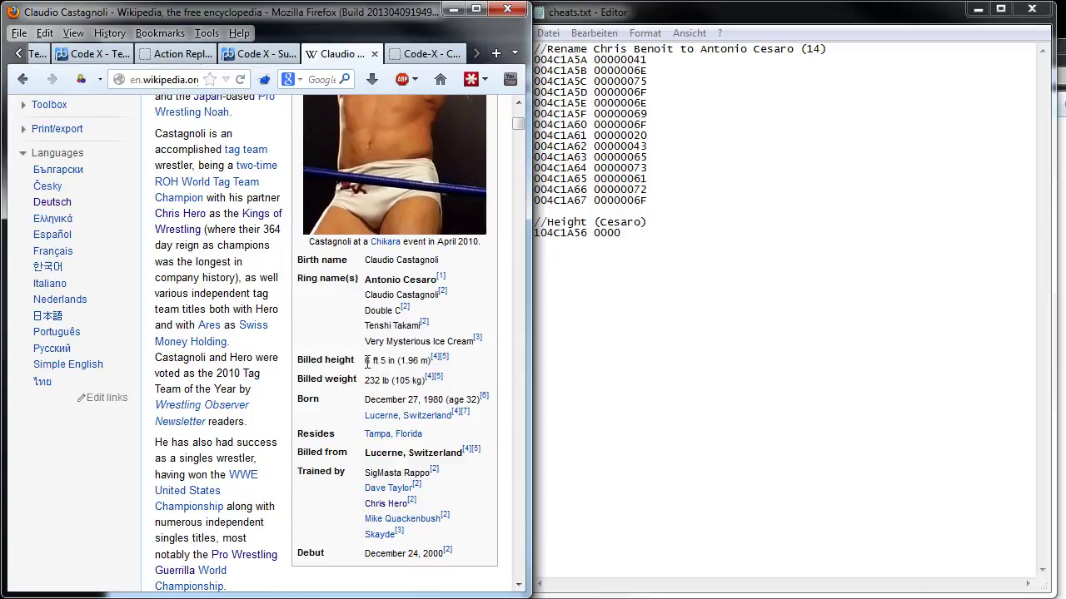
Complete the Cesaro height code in cheats.txt with 106B, the value listed for 6' 5", and save the file
click(425, 53)
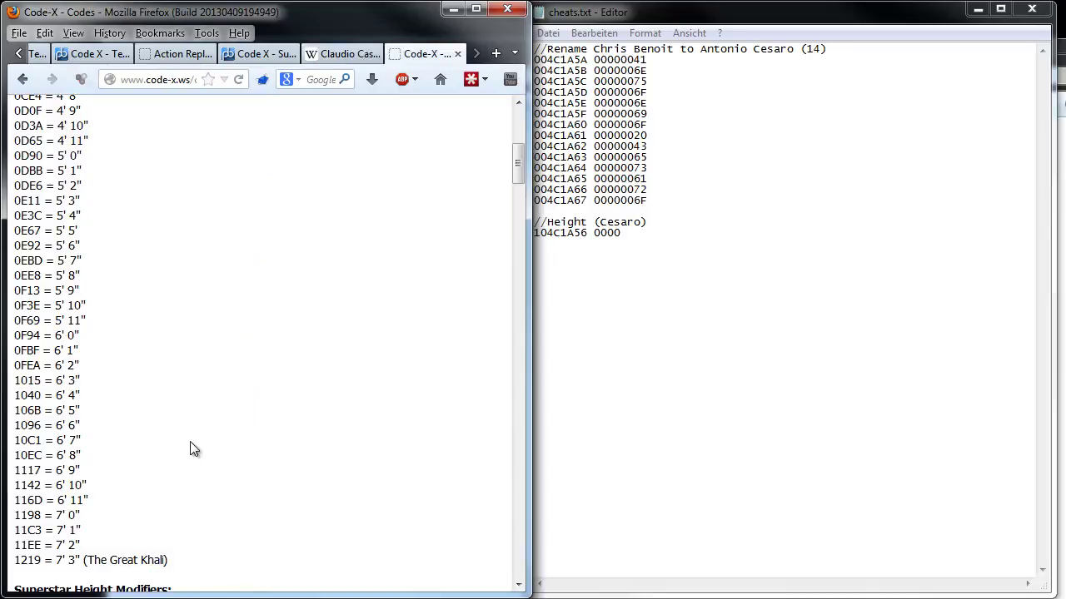
scroll(190, 437, up, 1)
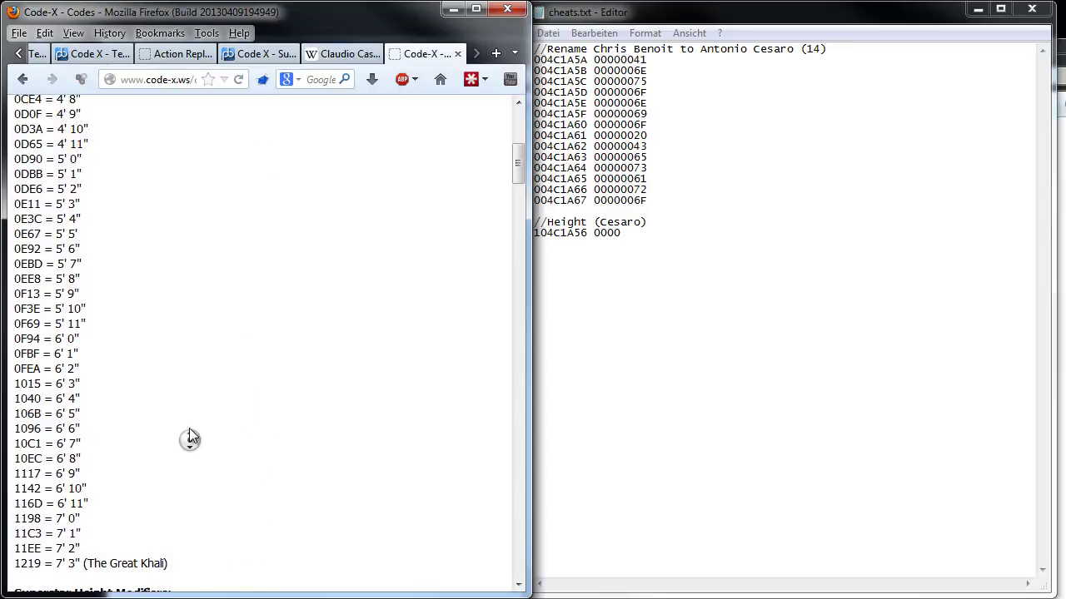
double_click(28, 414)
key(ctrl+c)
click(632, 235)
key(ctrl+v)
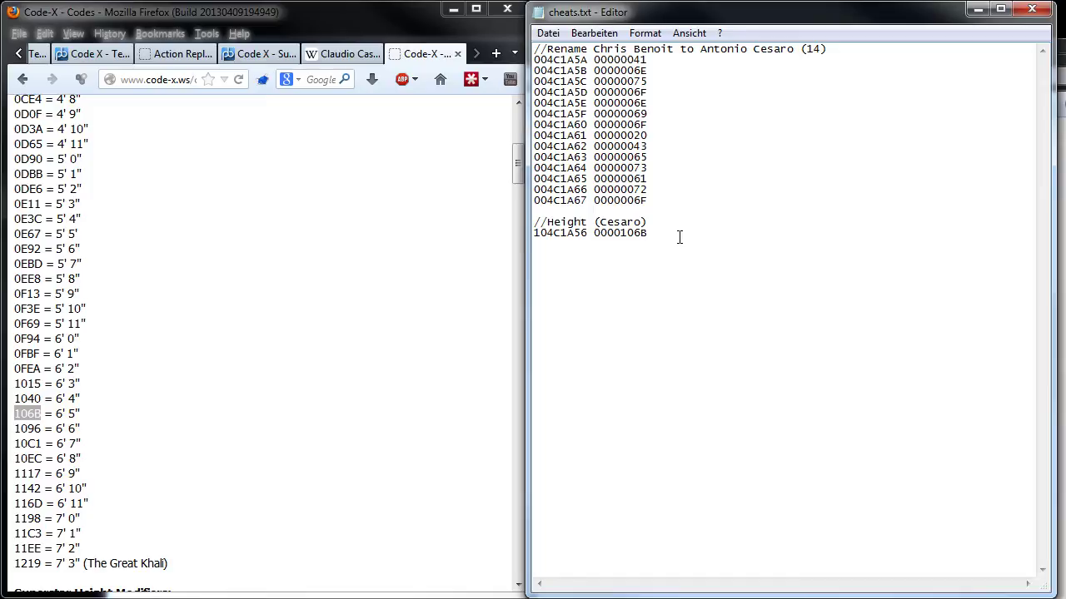
click(548, 34)
click(583, 88)
mouse_move(670, 22)
mouse_down()
mouse_move(629, 22)
mouse_move(660, 30)
mouse_up()
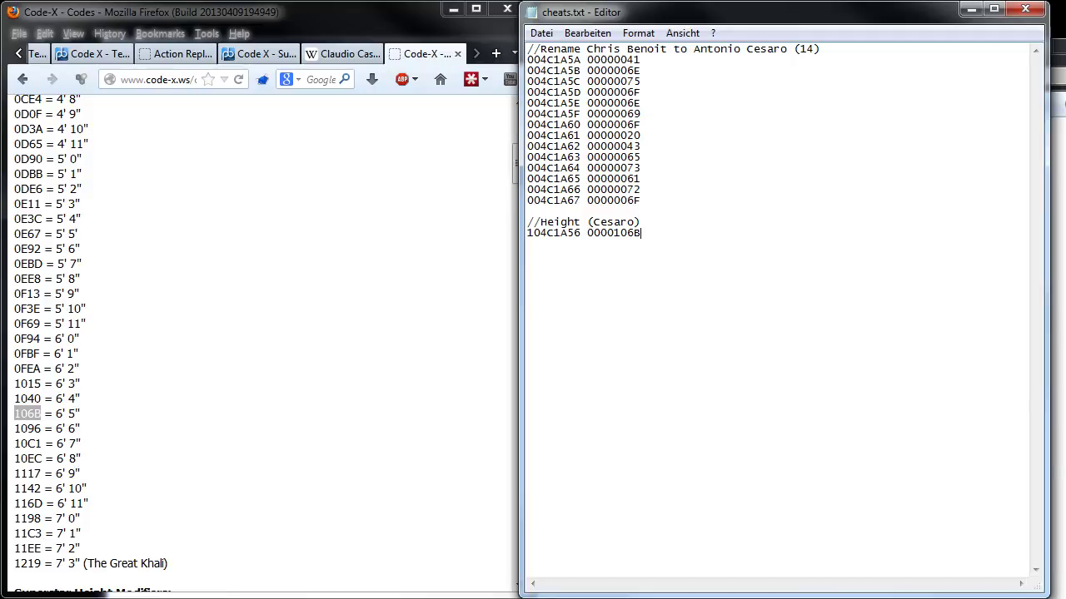
Open the cheats folder inside EMULATOREN\pcsx2-5406-windows-x86 on drive F: to view its pnach files
key(alt+Tab)
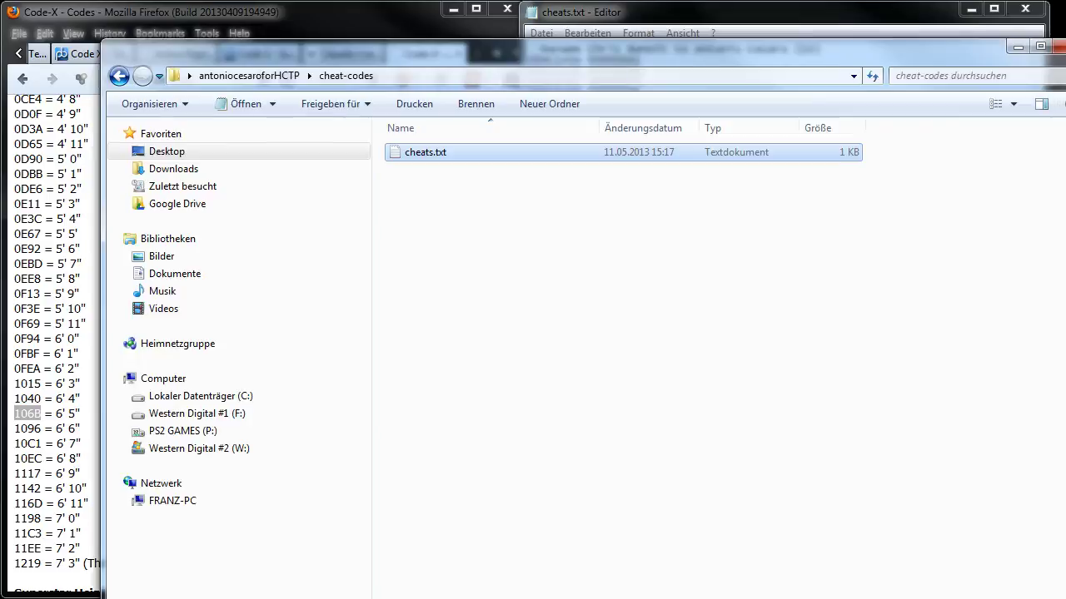
click(203, 414)
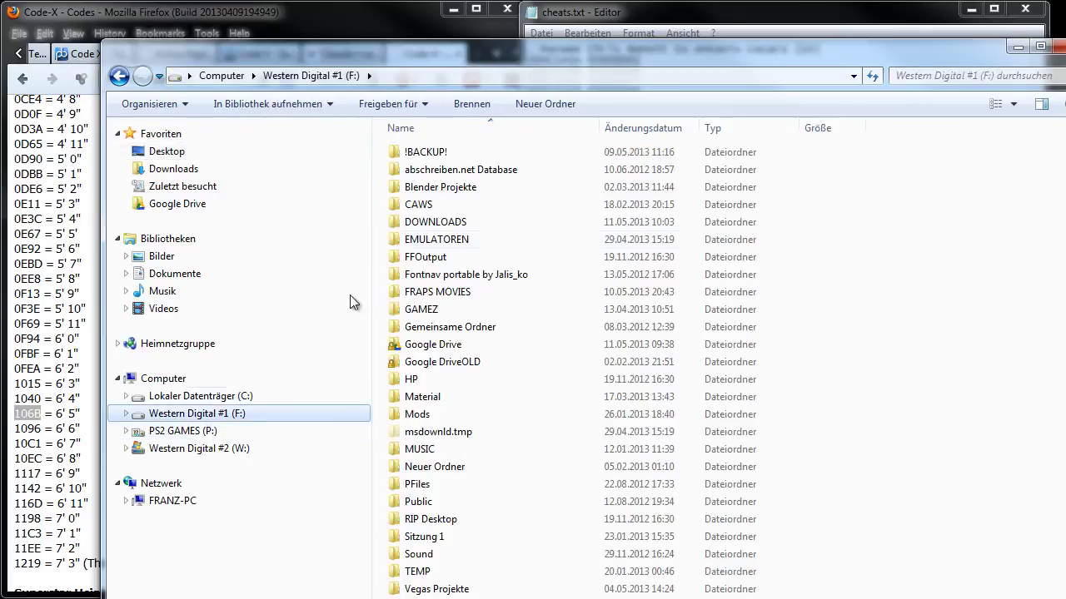
double_click(452, 238)
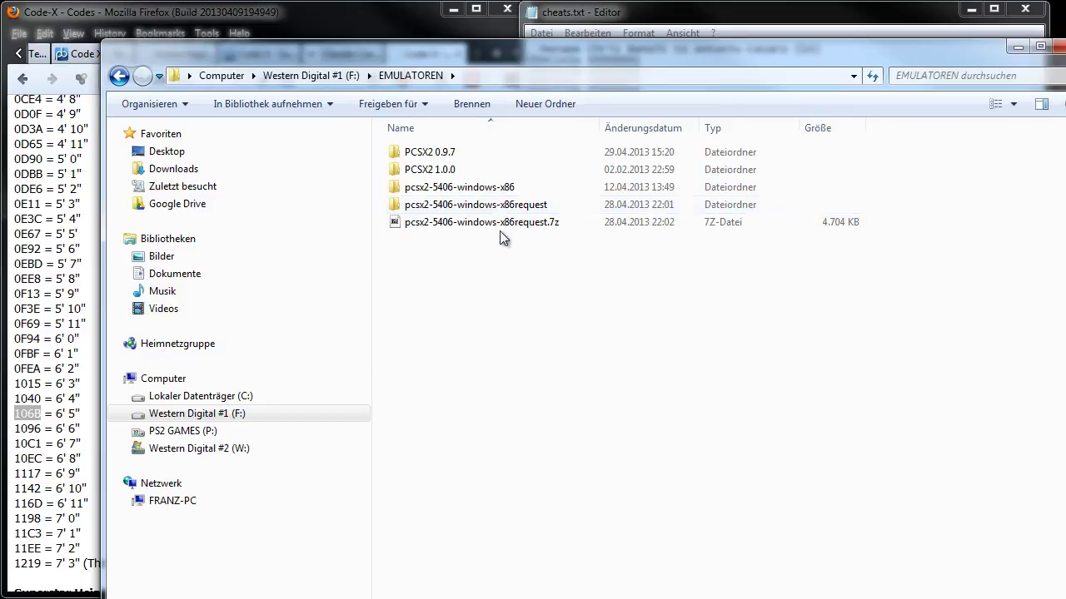
double_click(467, 186)
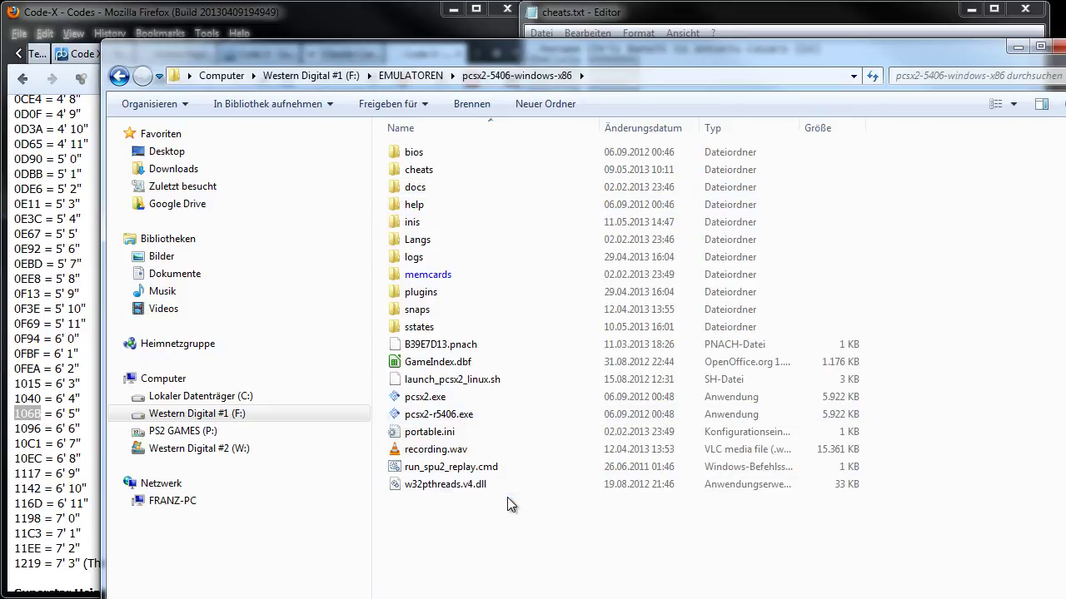
double_click(443, 176)
key(End)
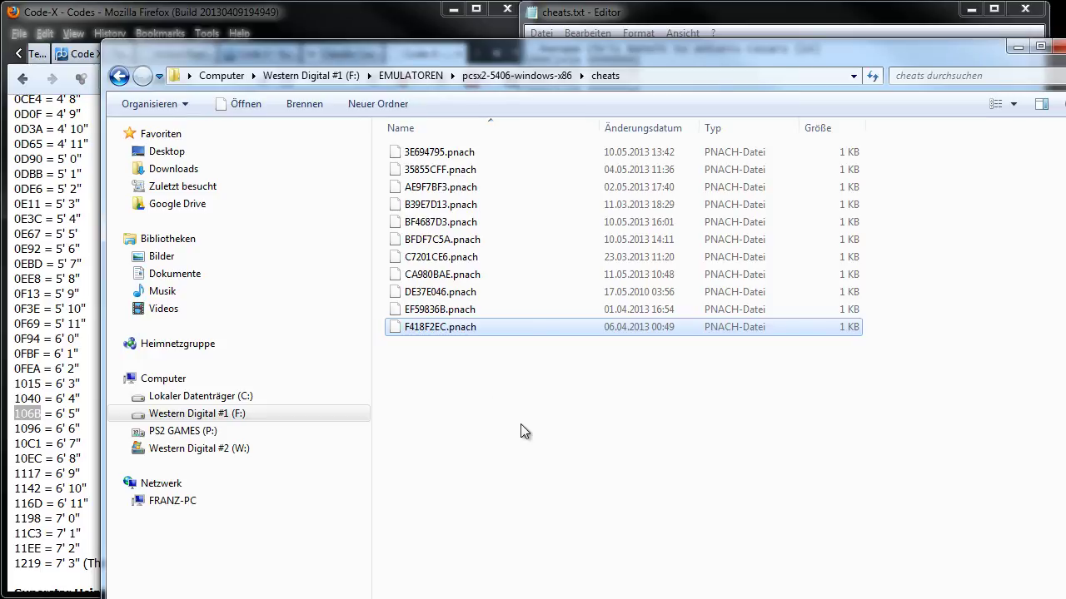
click(468, 366)
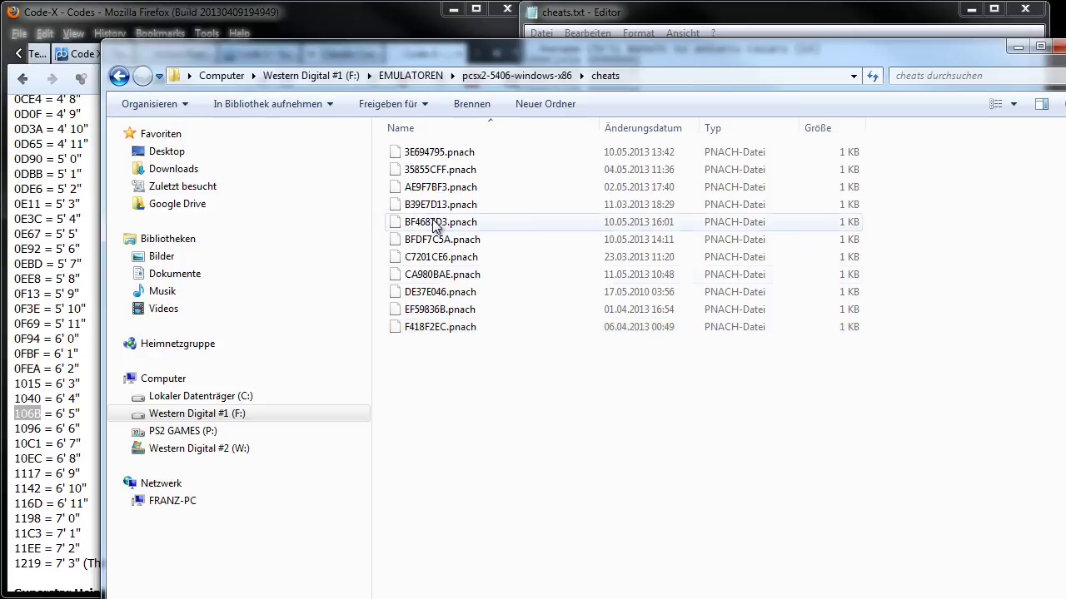
drag(512, 57, 461, 54)
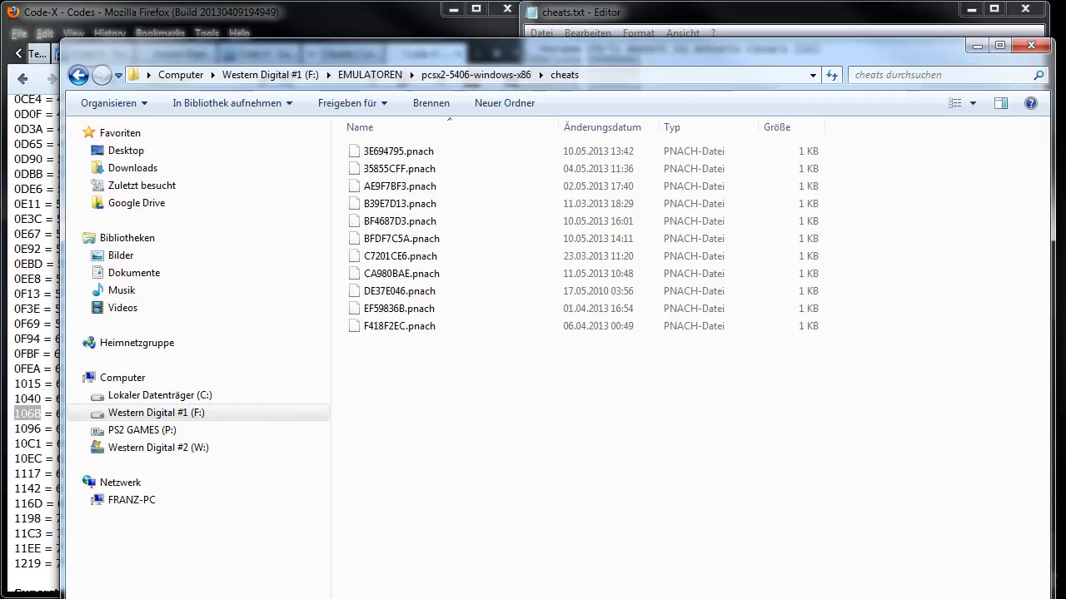
Launch pcsx2-r5406.exe, boot the WWE SmackDown Here Comes the Pain PAL PS2DVD.ISO image, and close the game window
click(499, 74)
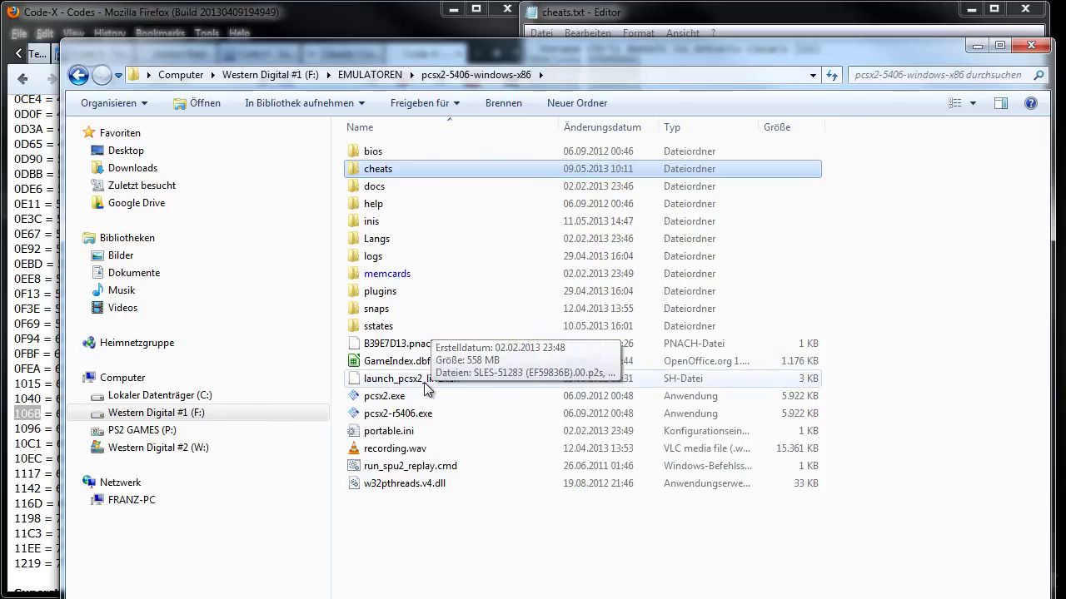
double_click(408, 414)
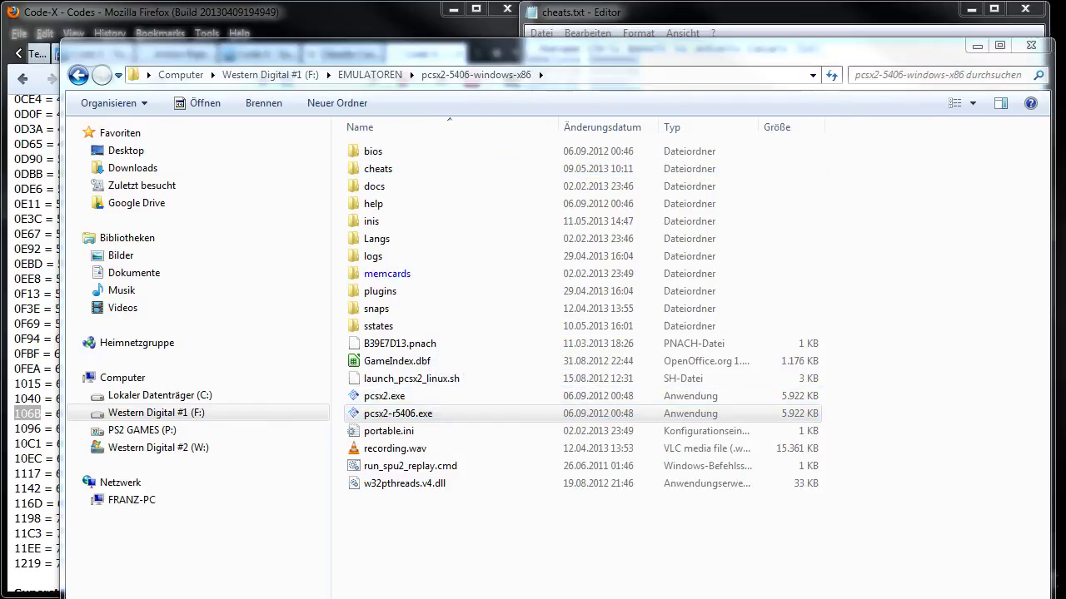
click(164, 129)
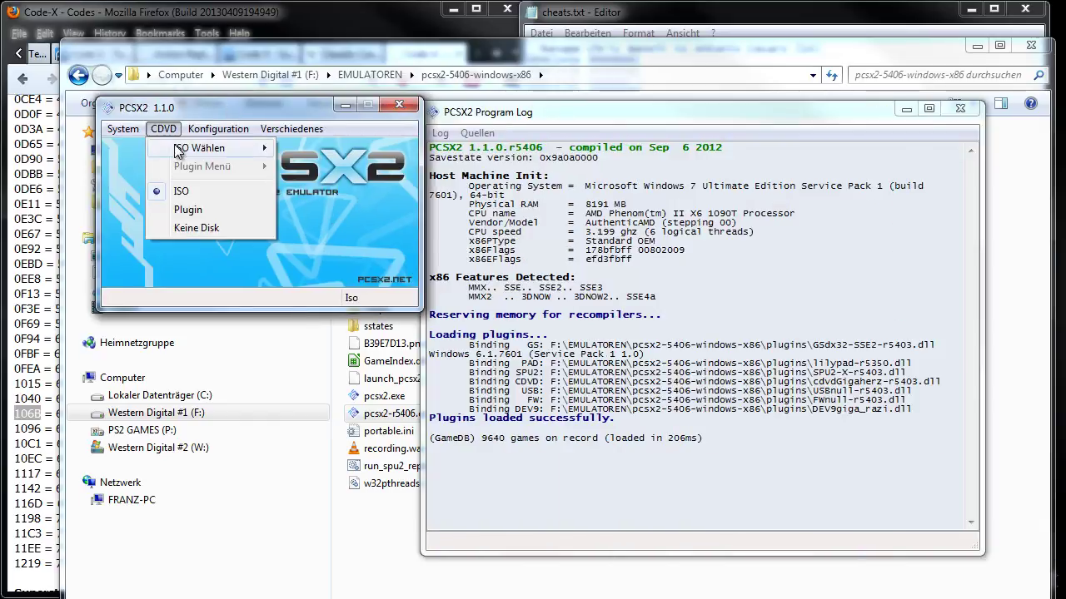
mouse_move(178, 150)
click(413, 319)
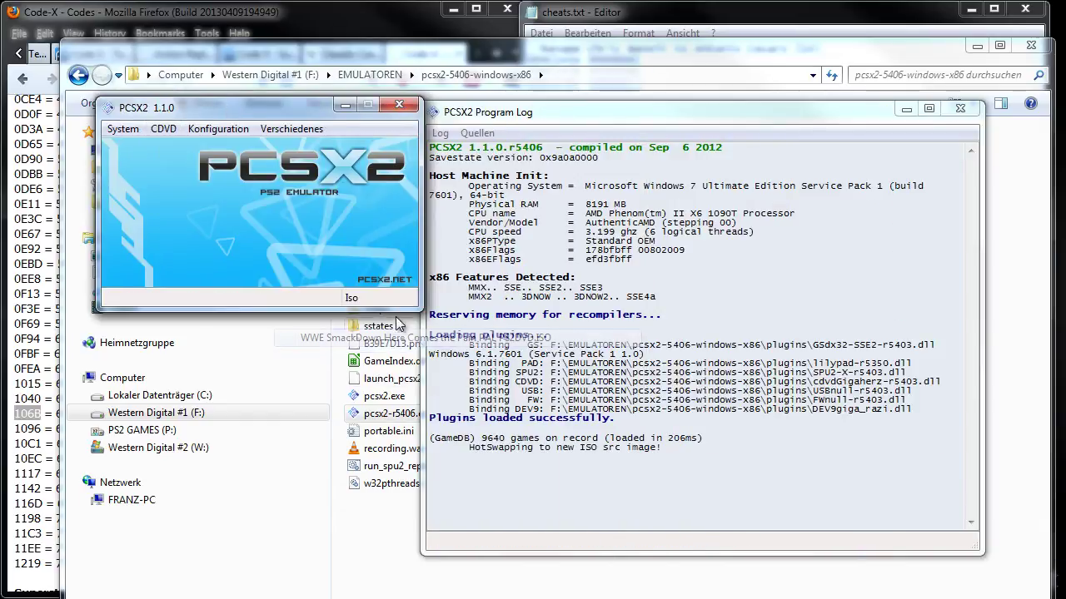
click(122, 129)
click(150, 167)
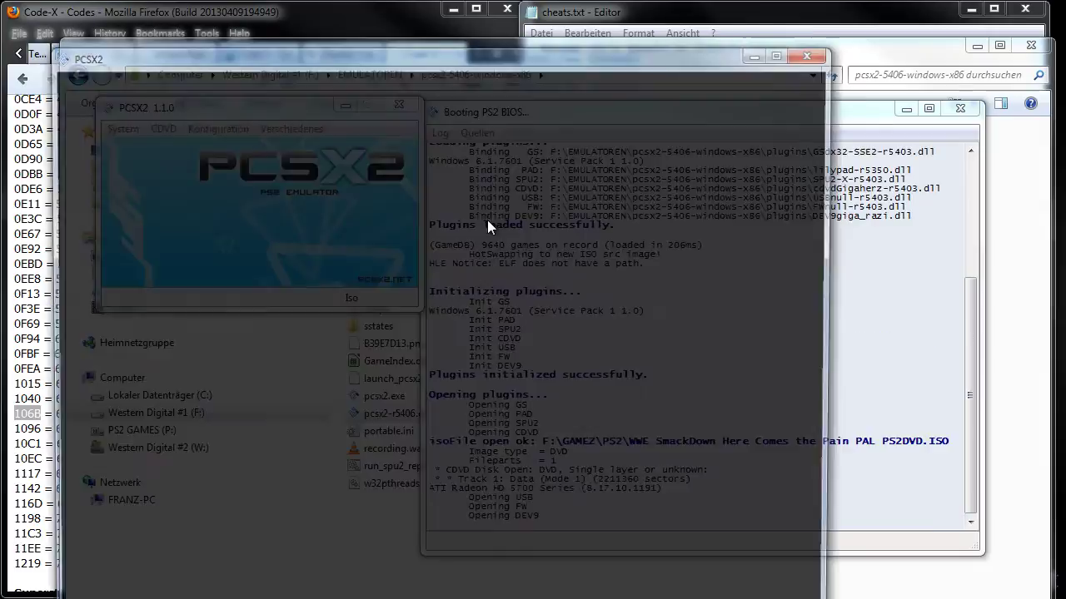
click(818, 48)
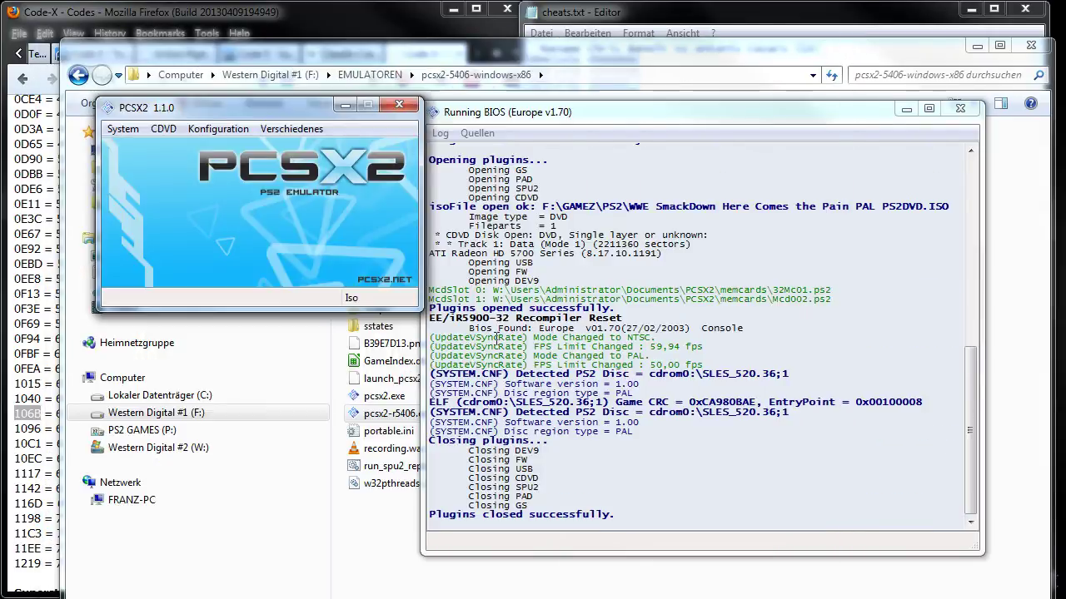
Hide and reopen the emulator's console log and highlight the game CRC in it
click(300, 129)
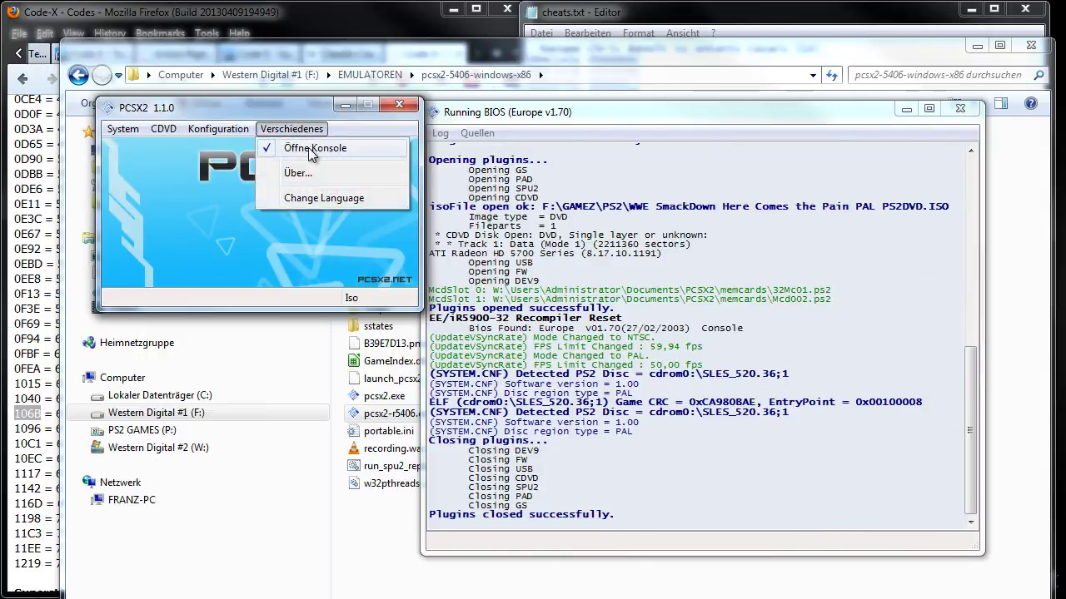
click(313, 150)
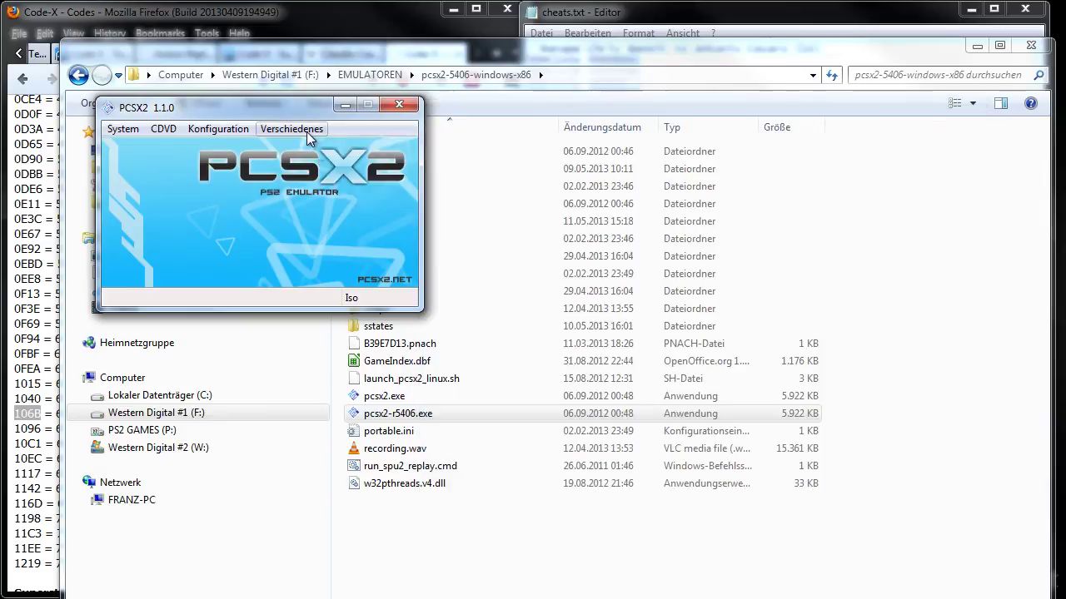
click(315, 149)
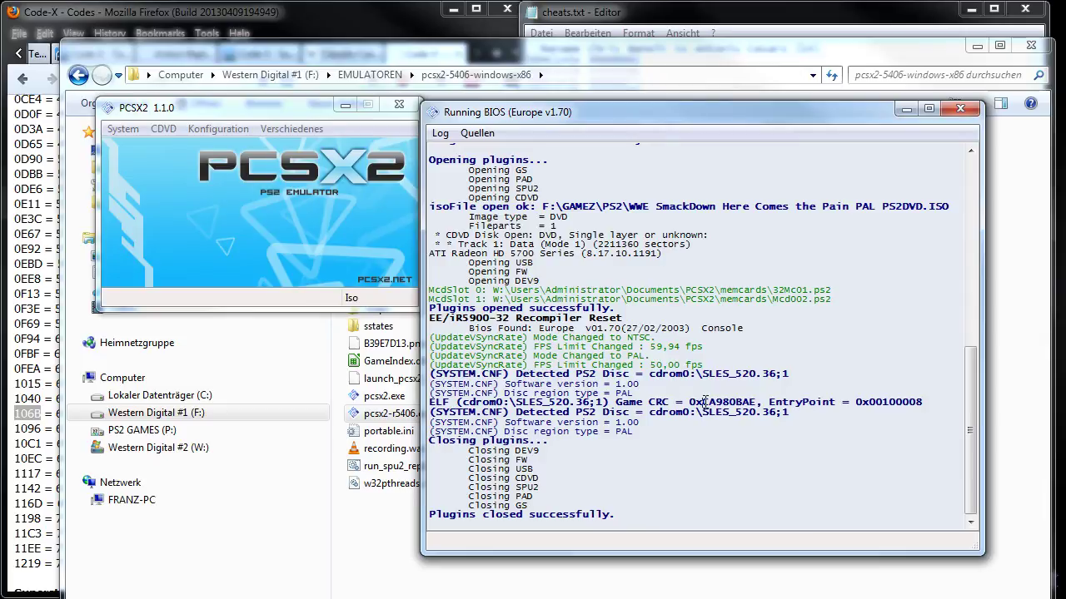
drag(704, 403, 749, 401)
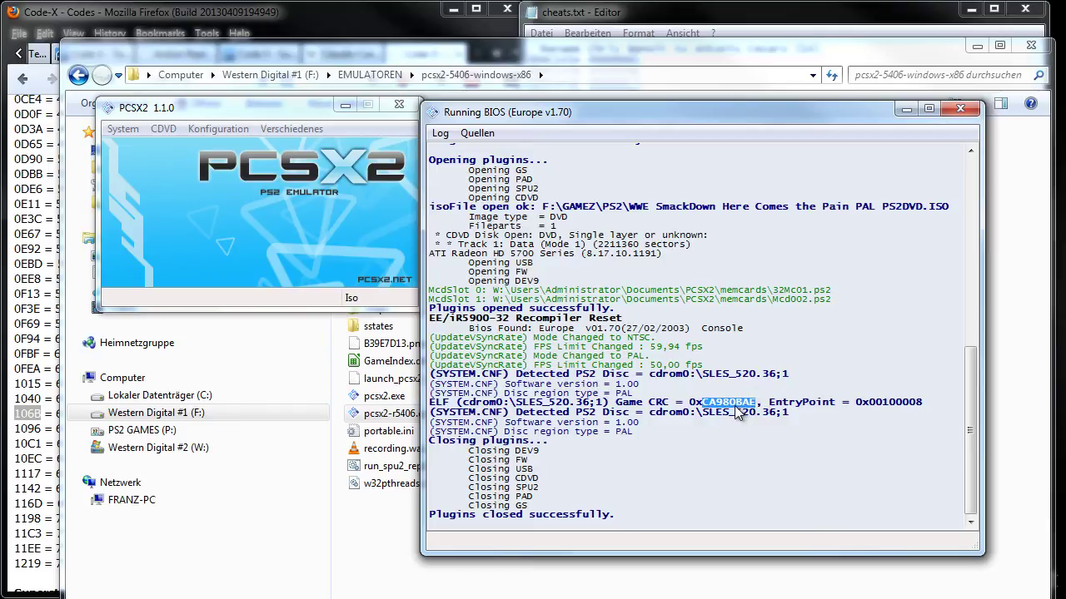
Open CA980BAE.pnach from the emulator's cheats folder in Notepad++ and examine its comment line
click(417, 473)
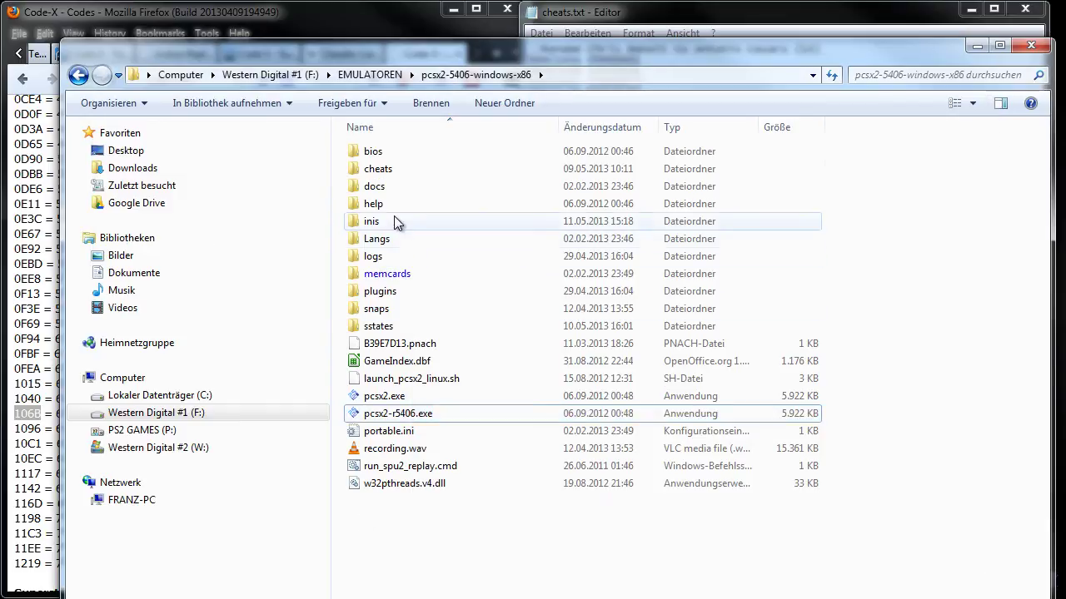
double_click(388, 171)
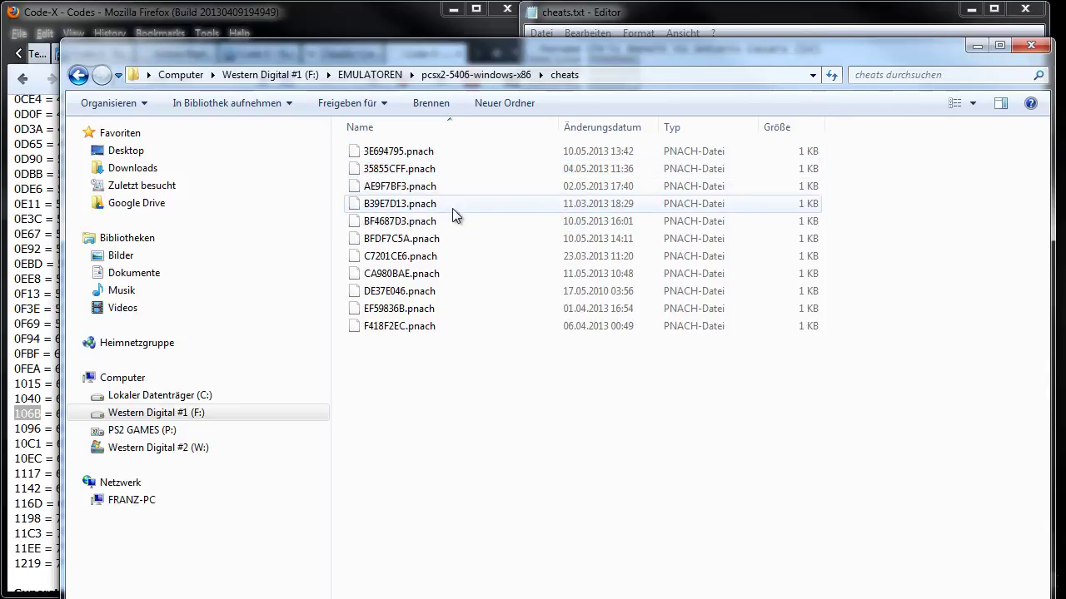
click(424, 275)
right_click(425, 275)
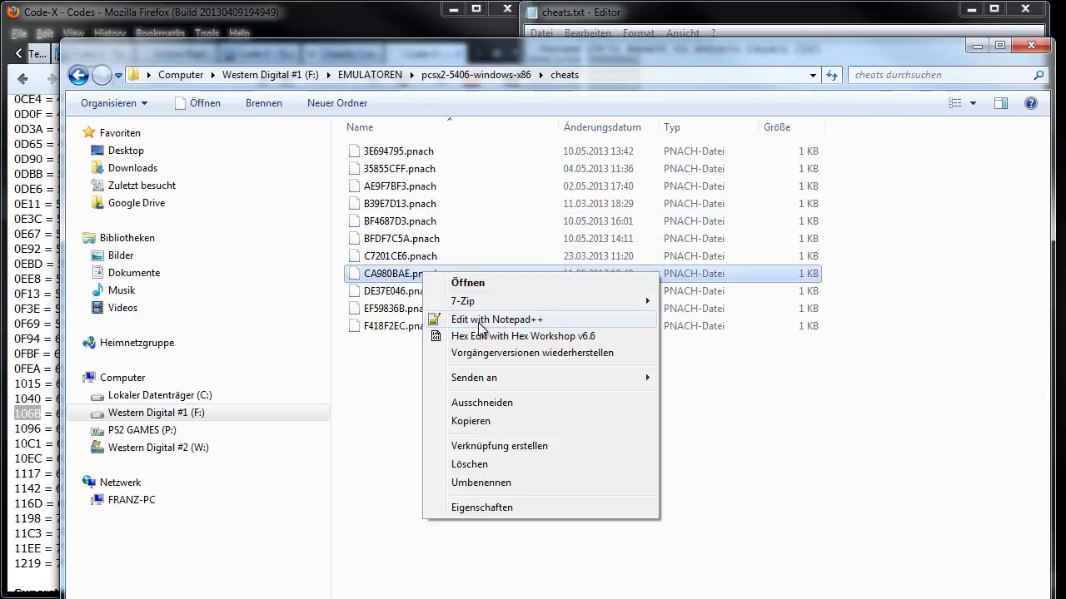
click(491, 320)
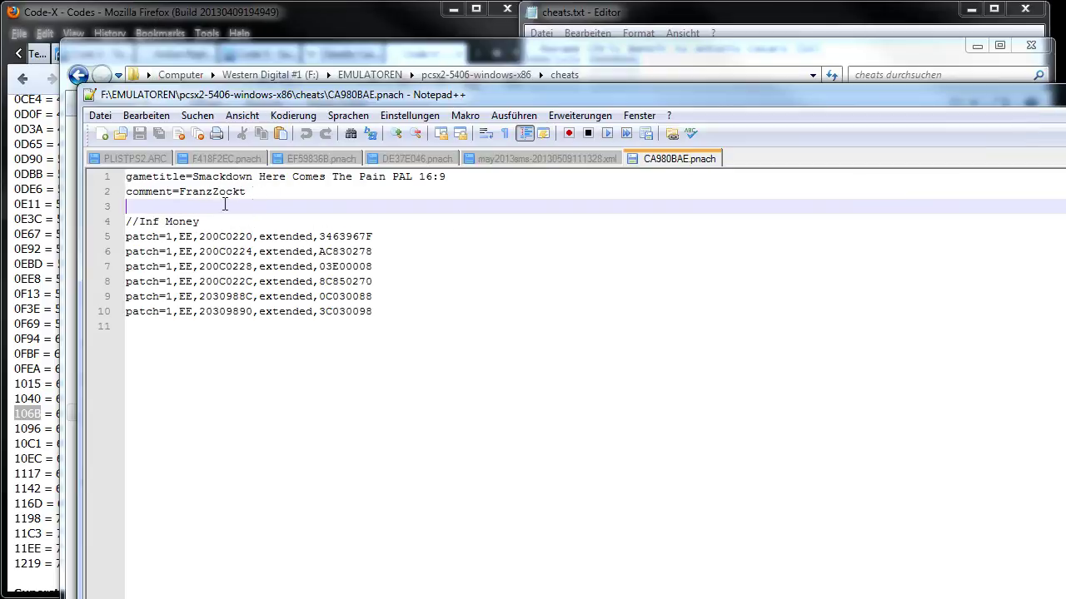
drag(258, 193, 153, 193)
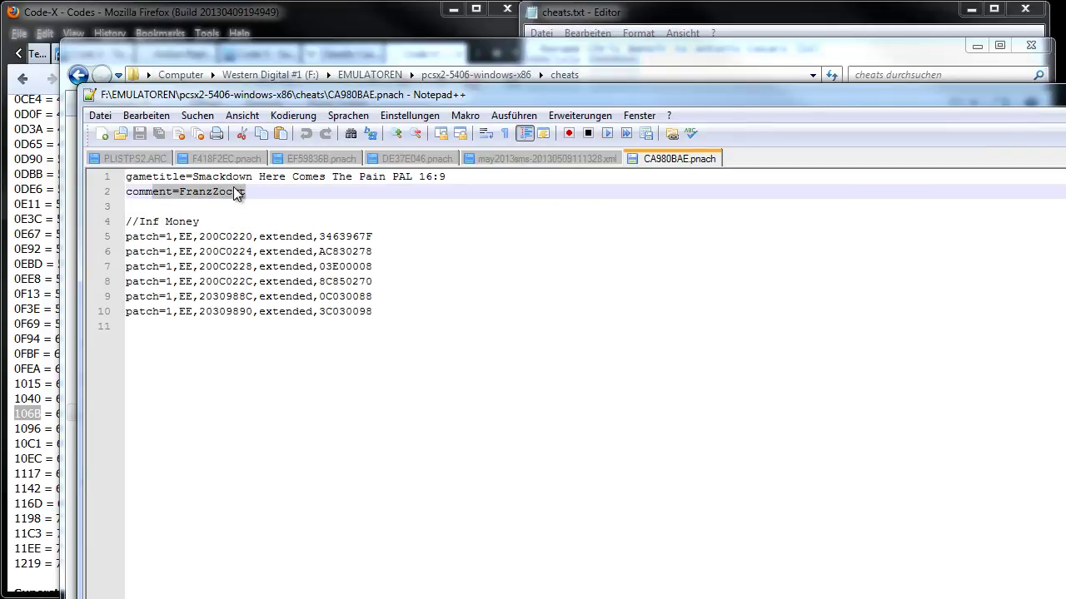
click(274, 194)
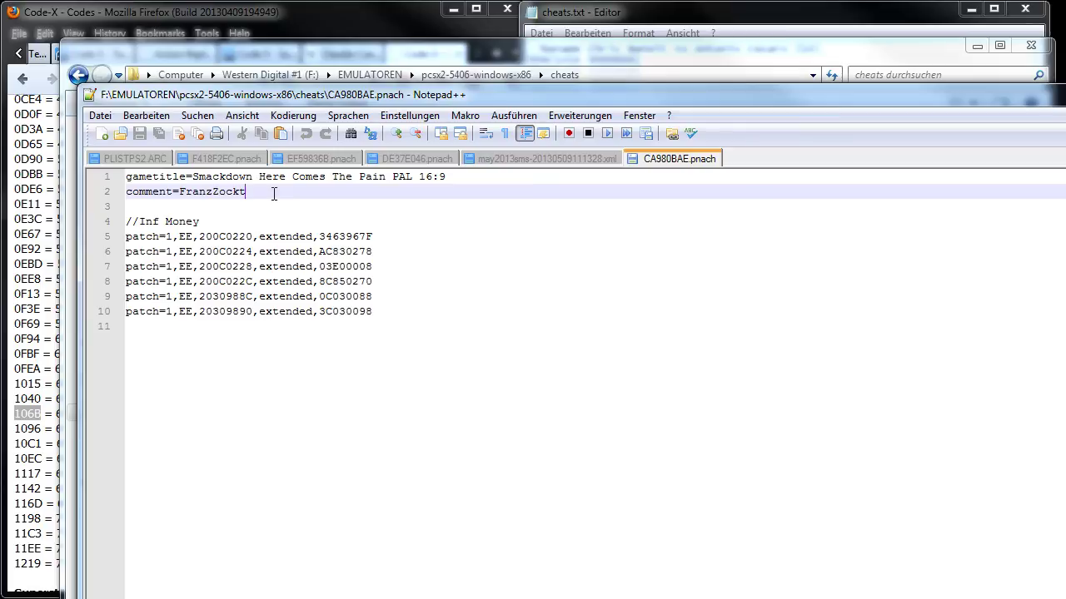
Launch PCSX2CE.jar from the PCSX2 Cheat Editor v0.27 folder and shrink its window so all controls fit on screen
drag(584, 91, 614, 75)
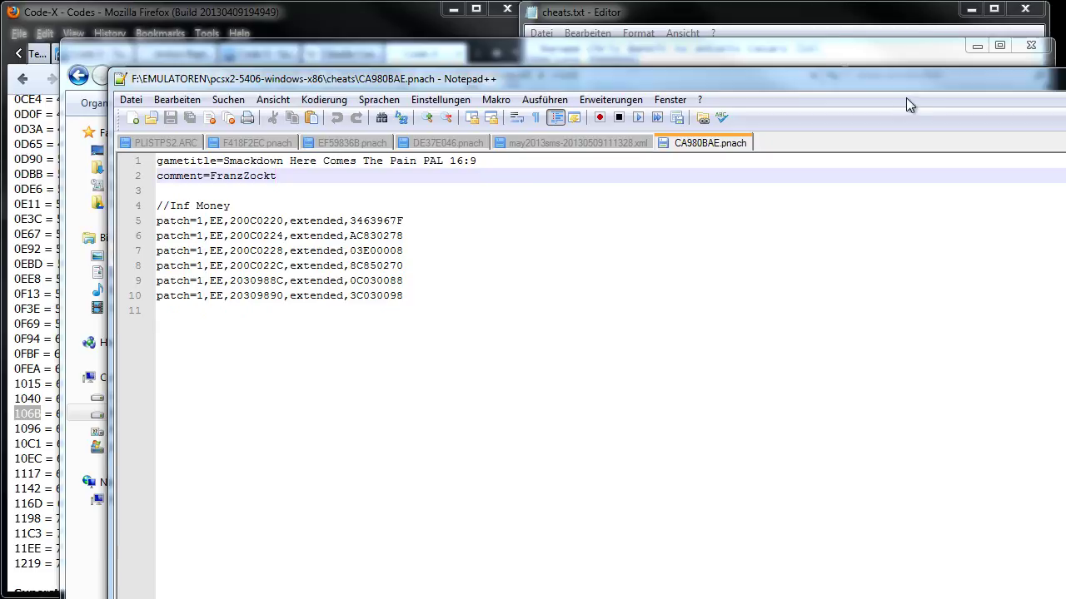
drag(907, 104, 624, 152)
click(961, 136)
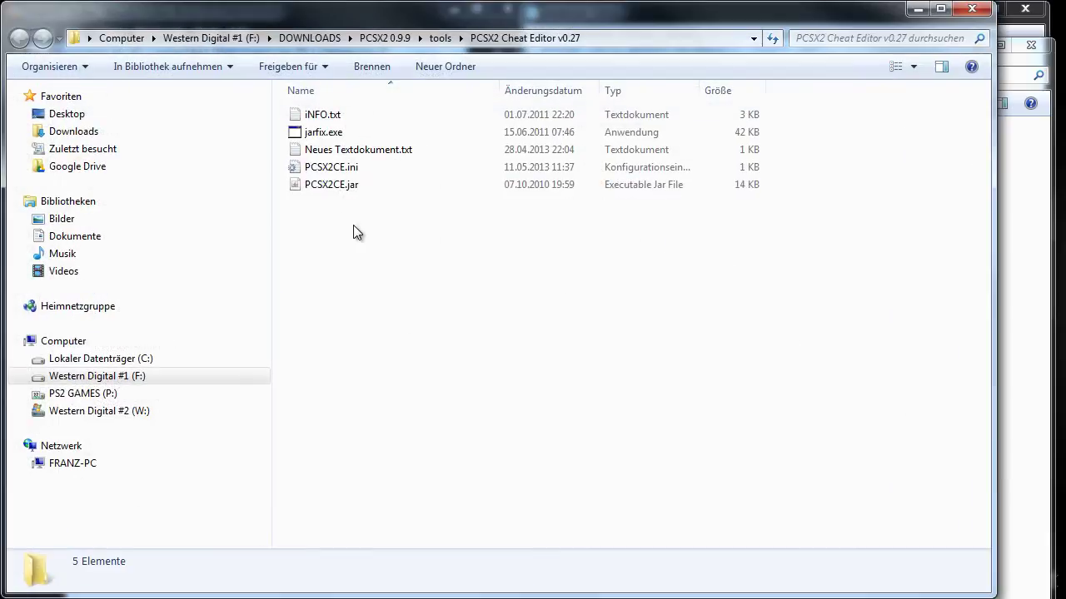
double_click(360, 188)
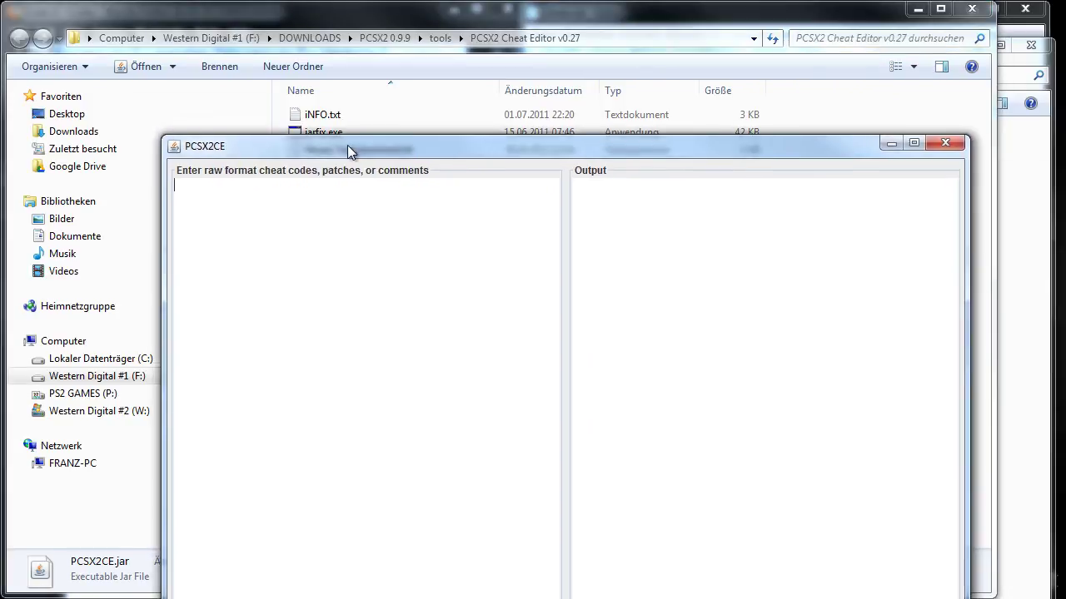
drag(347, 145, 326, 35)
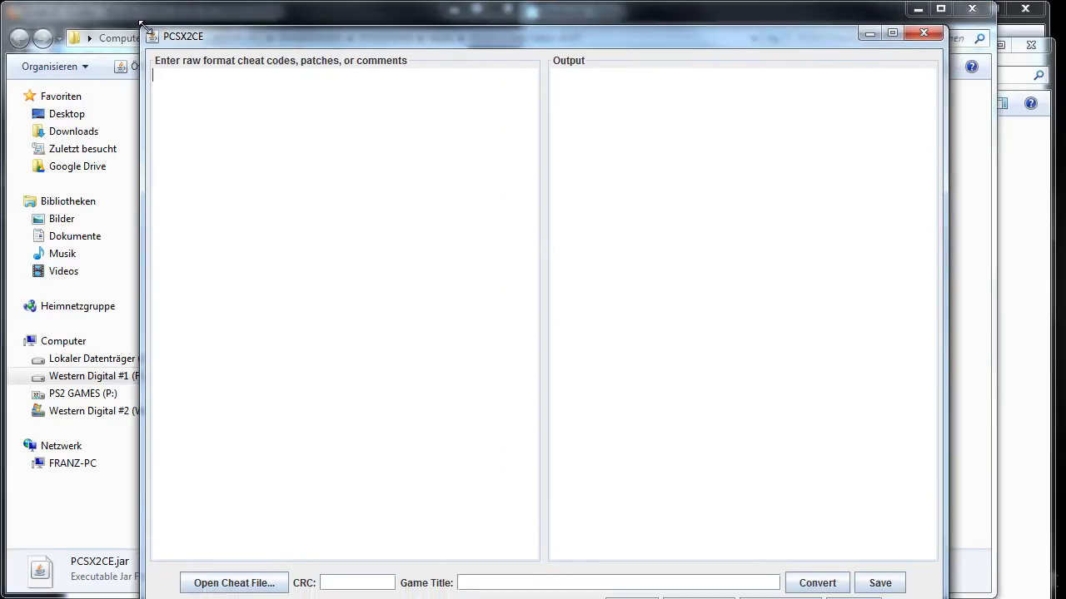
drag(142, 27, 209, 61)
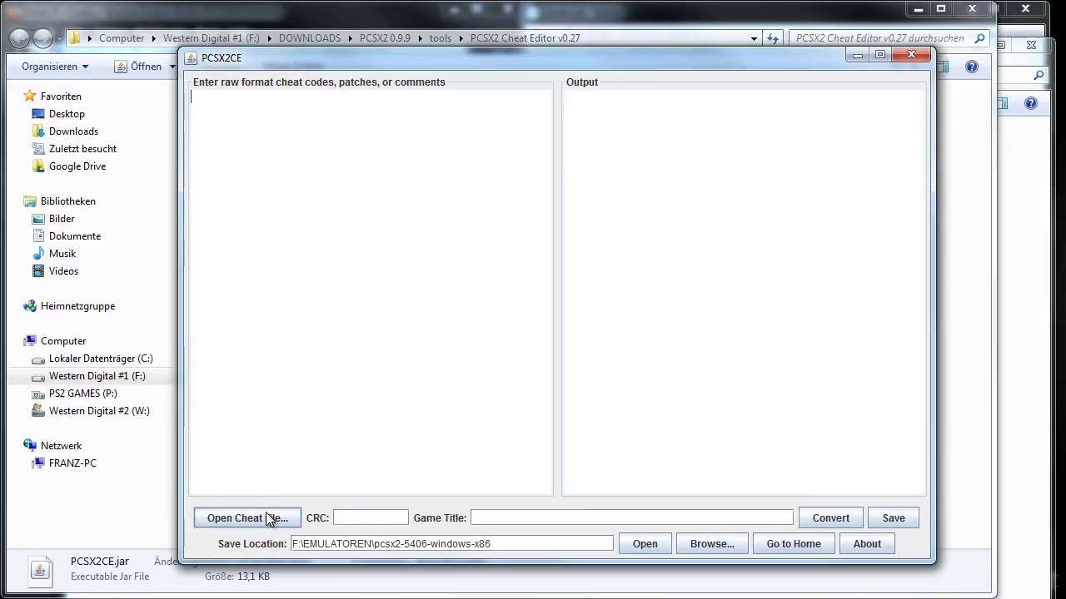
Load CA980BAE.pnach from the cheats folder into the cheat editor
click(275, 517)
double_click(396, 251)
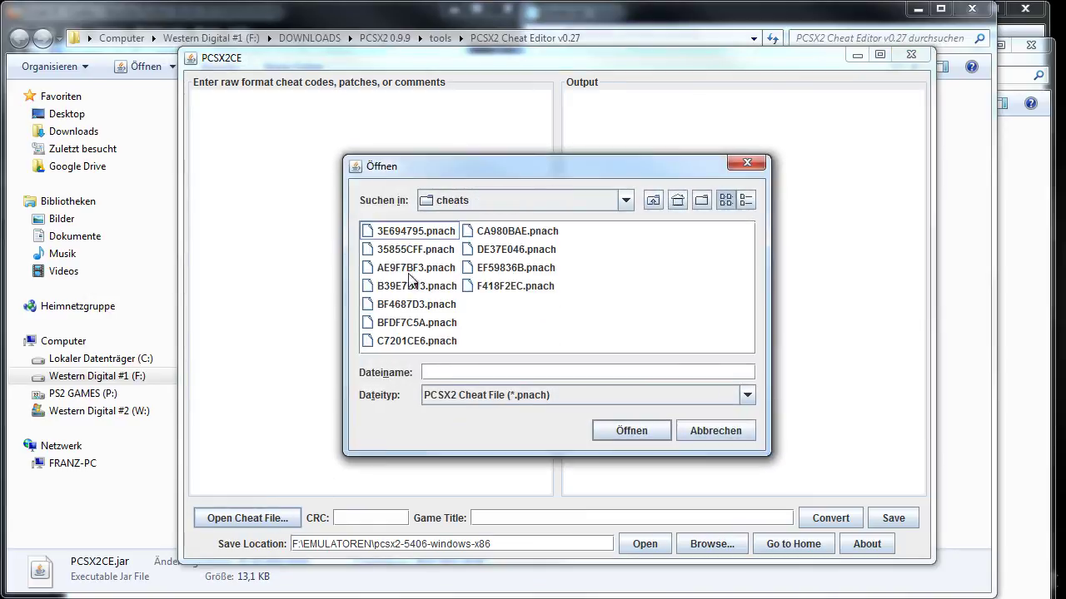
click(494, 237)
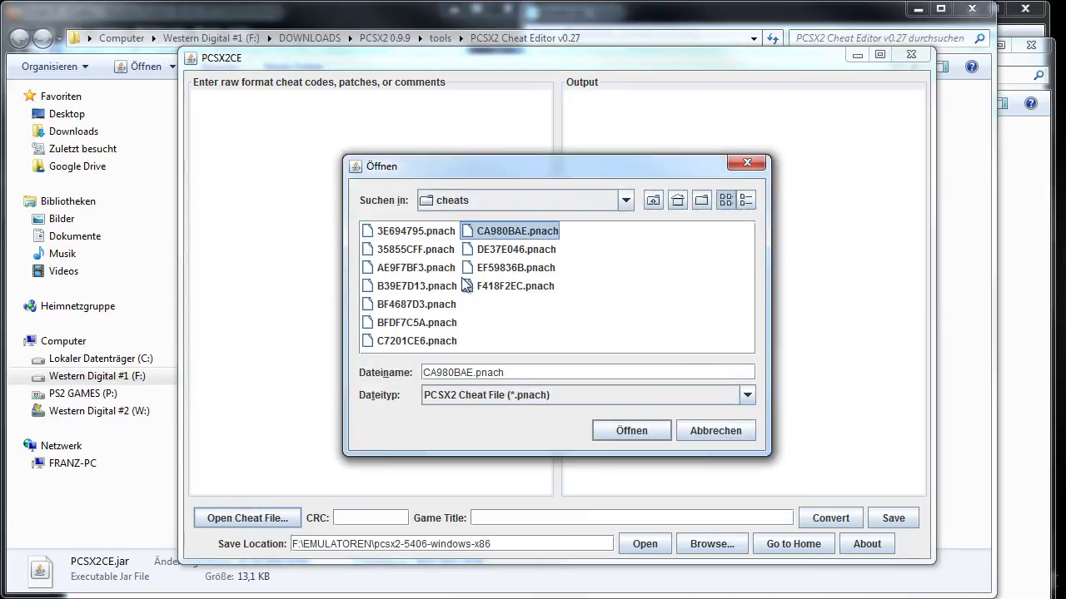
click(629, 428)
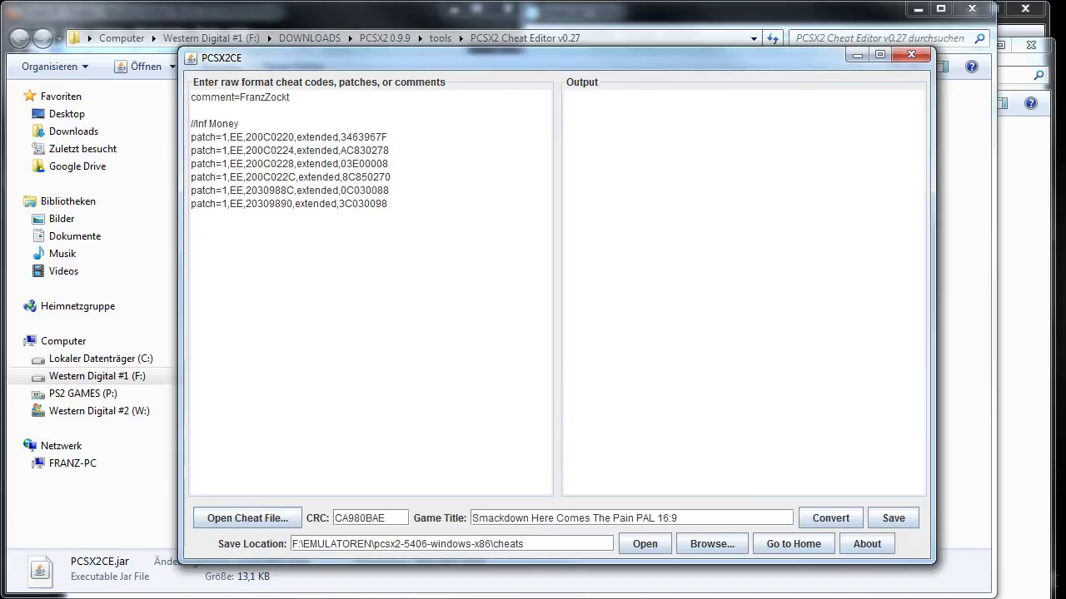
Copy the rename and height codes from cheats.txt and paste them below the Inf Money codes in the cheat editor
key(alt+Tab)
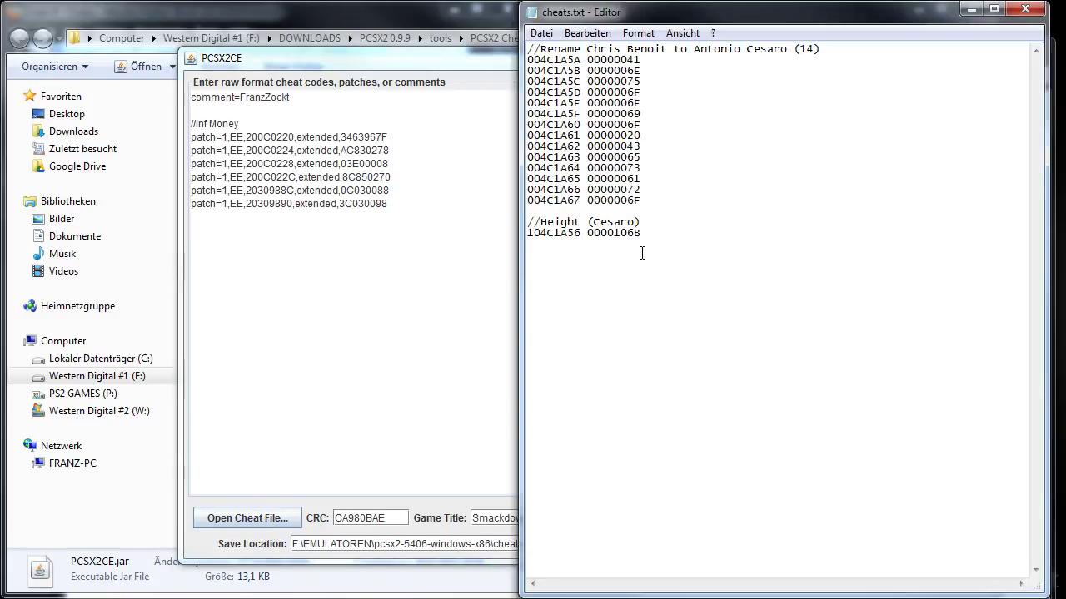
drag(642, 253, 528, 46)
key(ctrl+c)
click(330, 271)
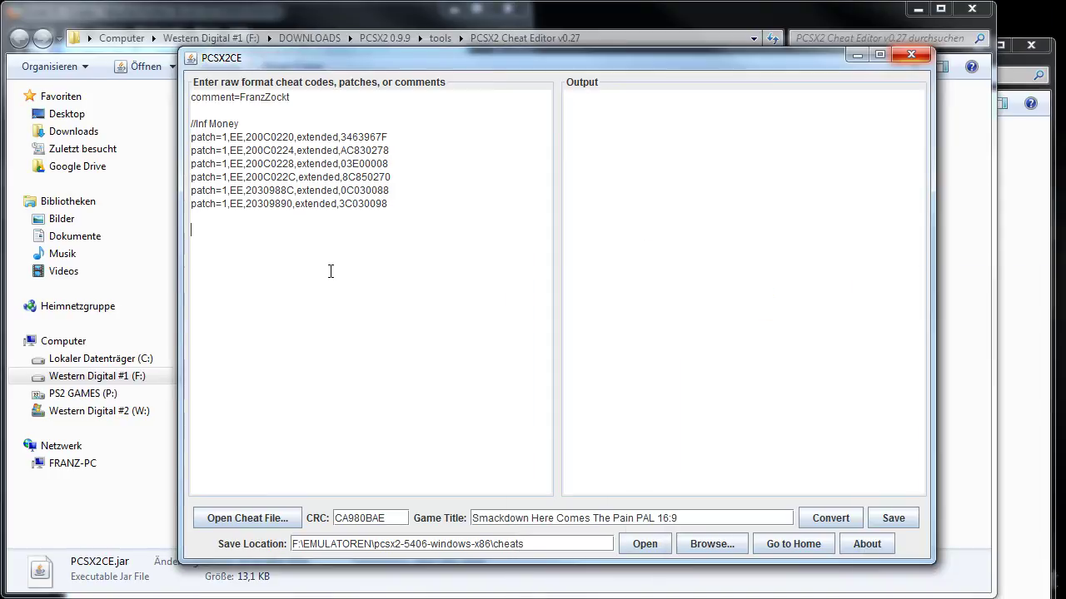
key(ctrl+v)
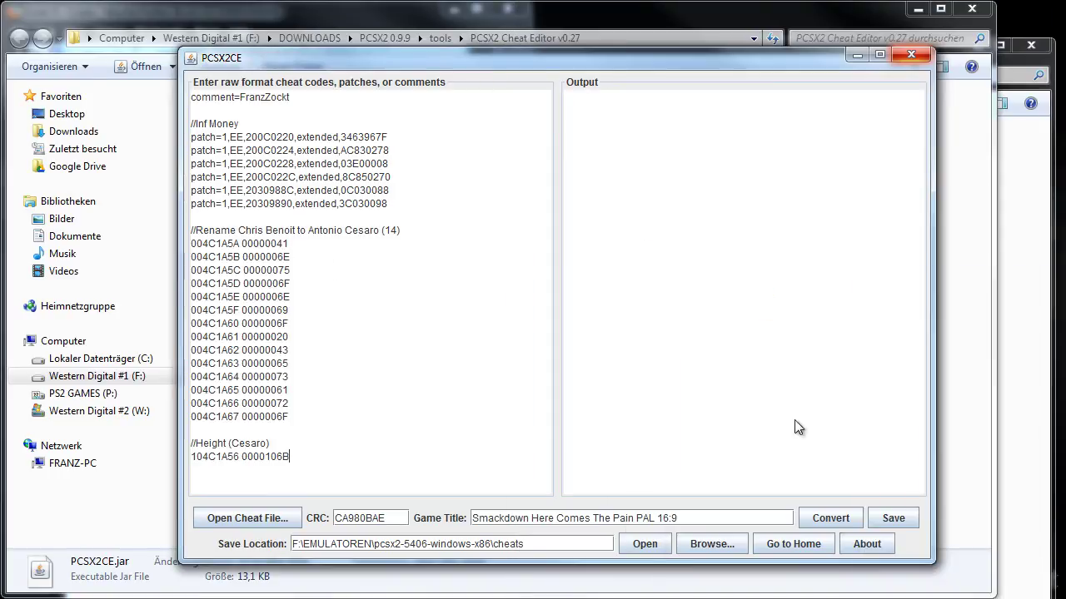
Remove (14) from the rename comment, convert the codes to pnach format, save the cheat file and close the cheat editor
click(830, 517)
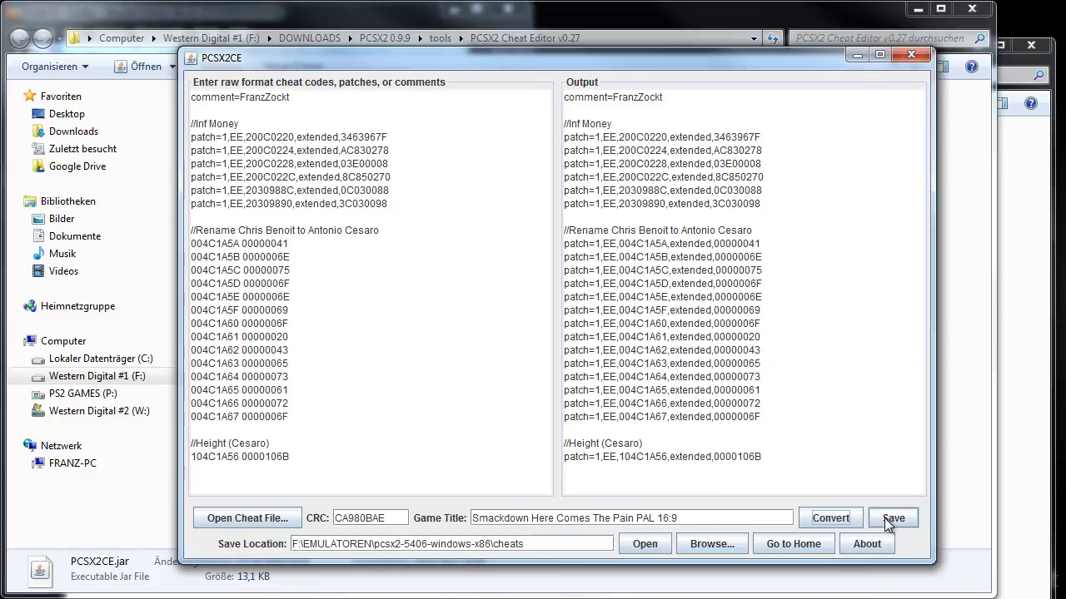
click(884, 518)
click(910, 55)
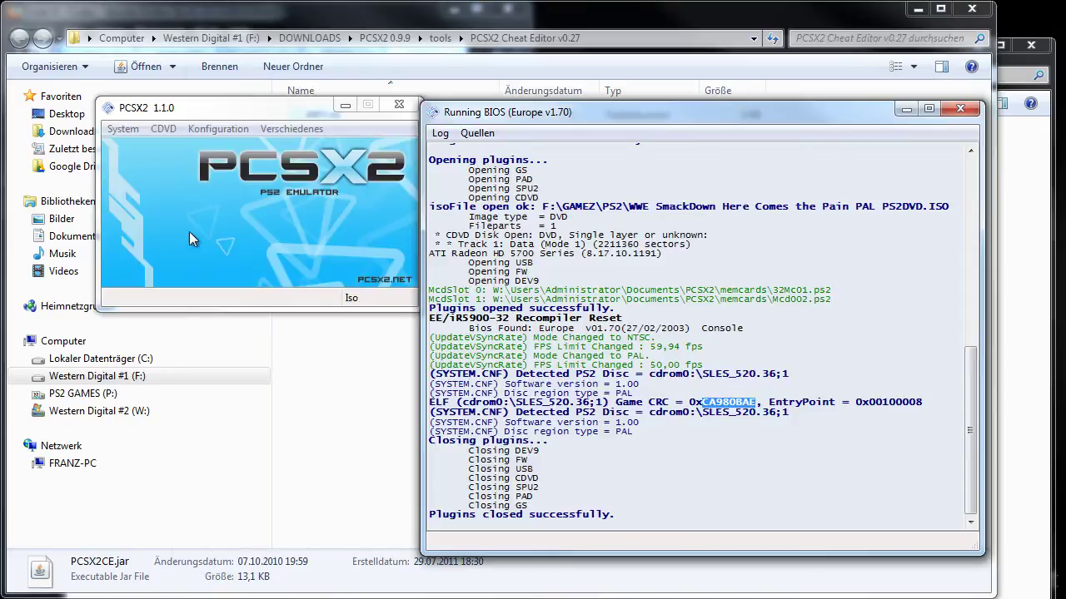
Select the NEW-WWE SMACKDOWN HERE COMES THE PAIN disc image in PCSX2 and boot the game
click(164, 129)
mouse_move(180, 147)
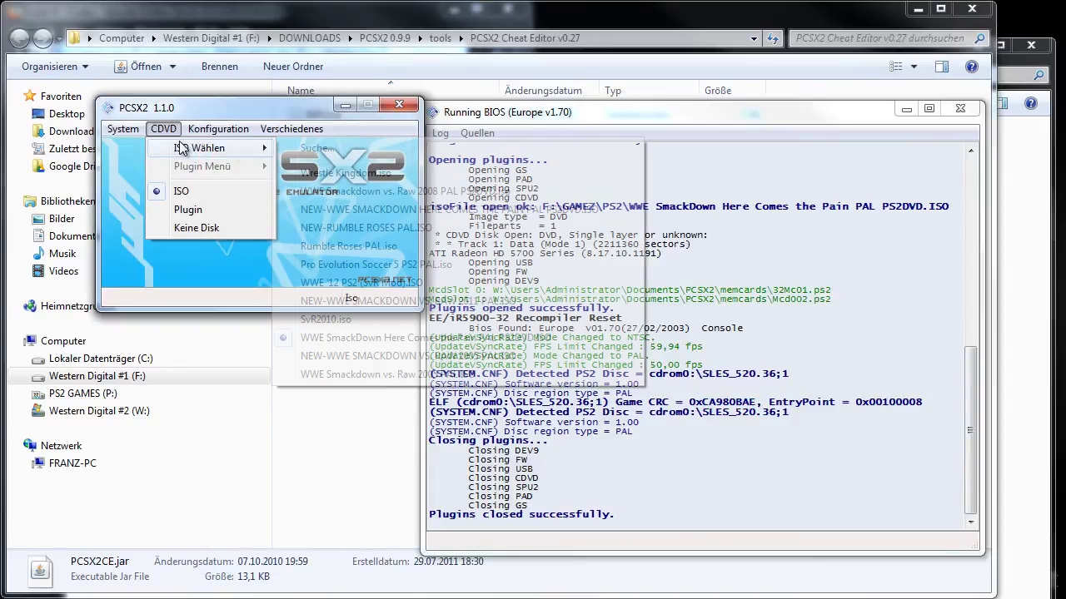
click(335, 210)
click(518, 378)
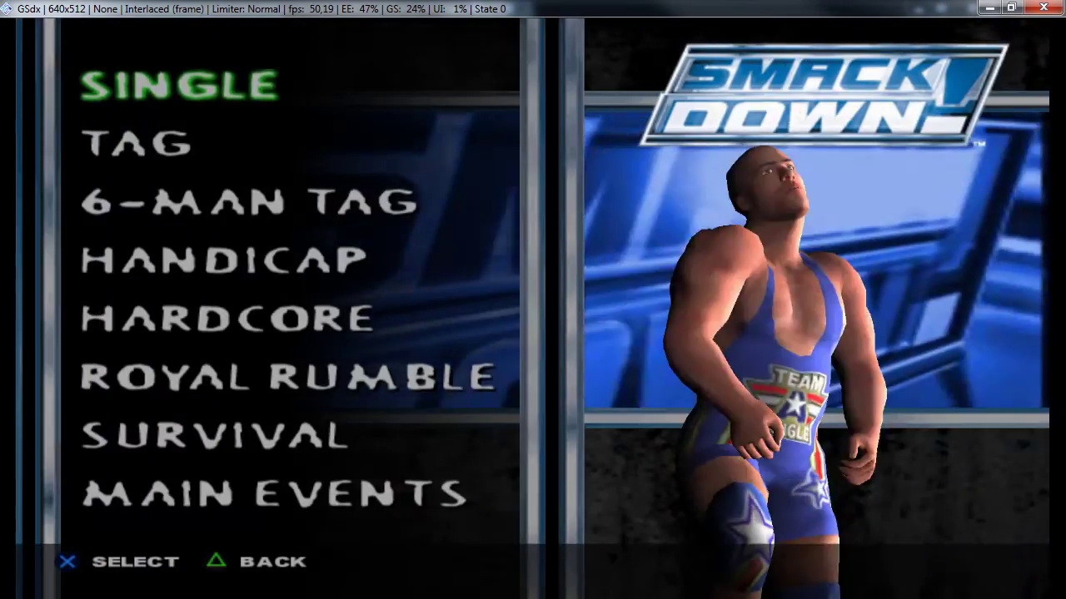
Open a one-player single match without manager and browse the roster to check the renamed Chris Benoit entry
key(Return)
key(Return)
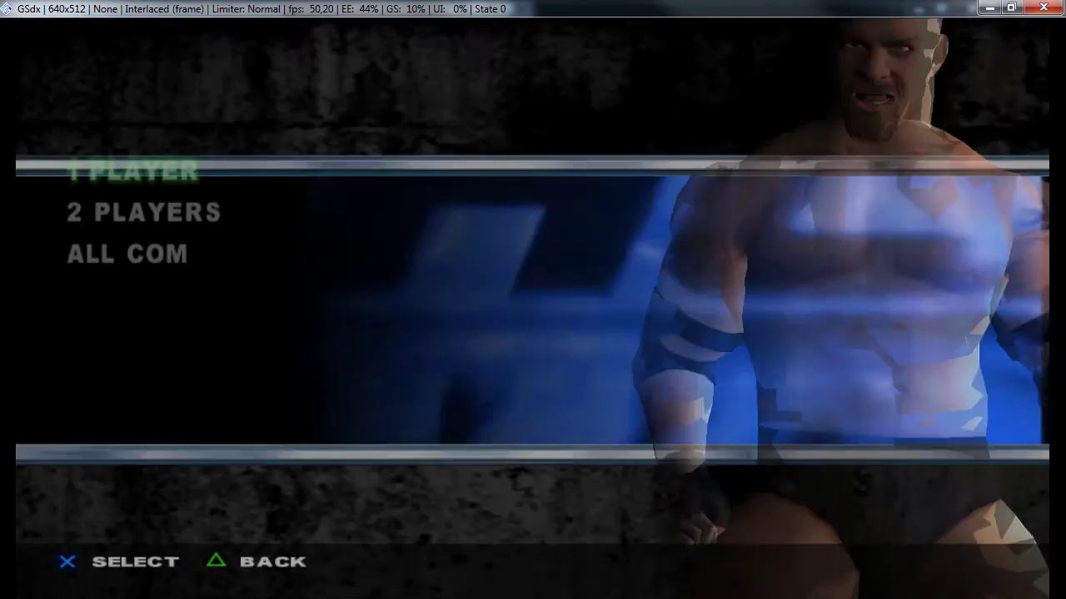
key(Return)
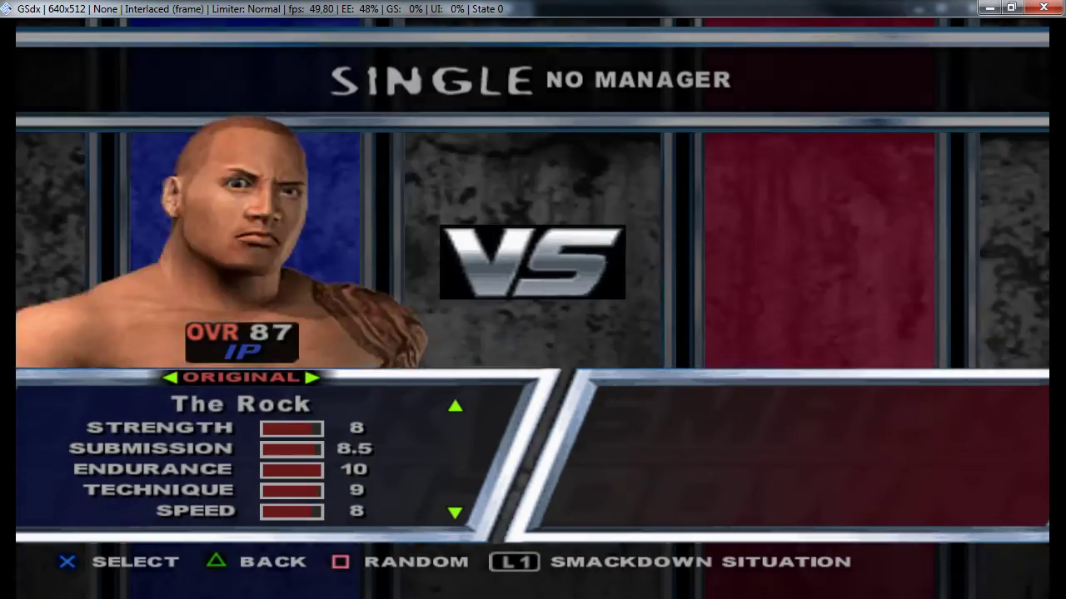
key(Down)
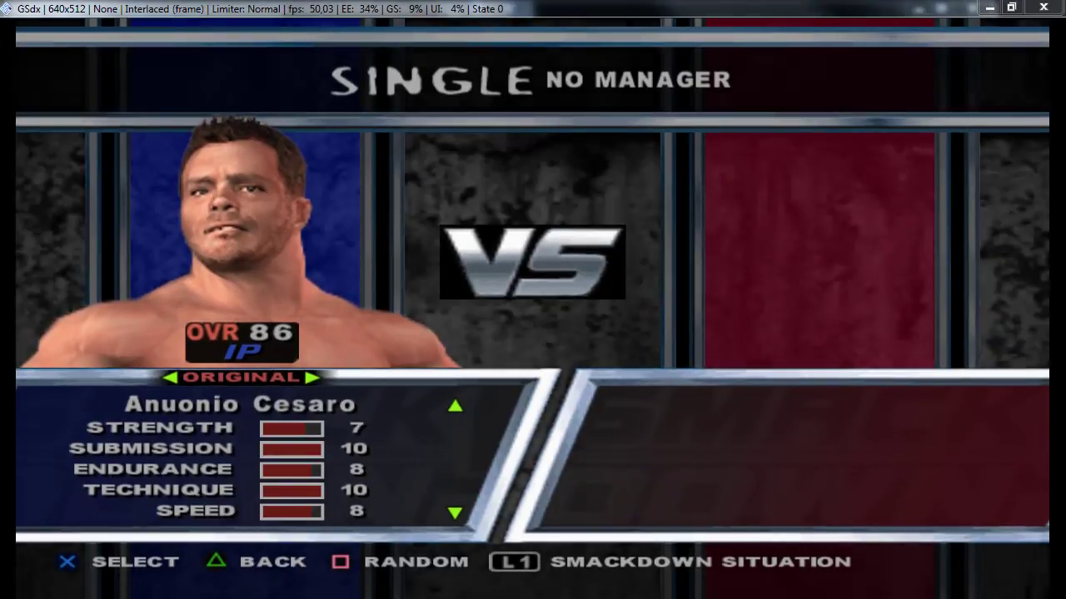
Return to the PCSX2 Cheat Editor folder, relaunch PCSX2CE.jar and load CA980BAE.pnach from the cheats folder
key(alt+Tab)
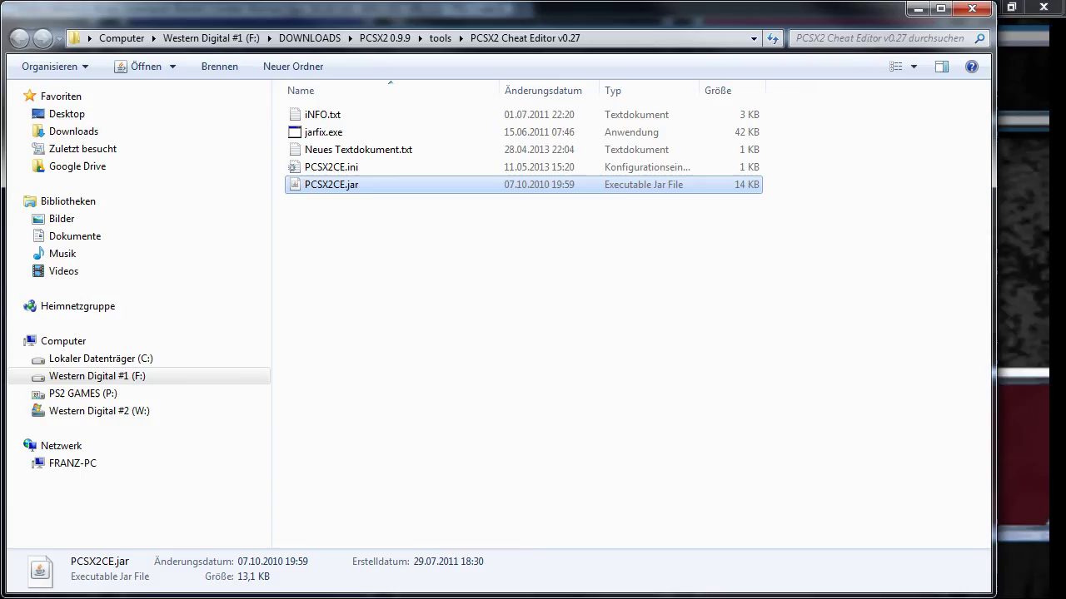
double_click(384, 187)
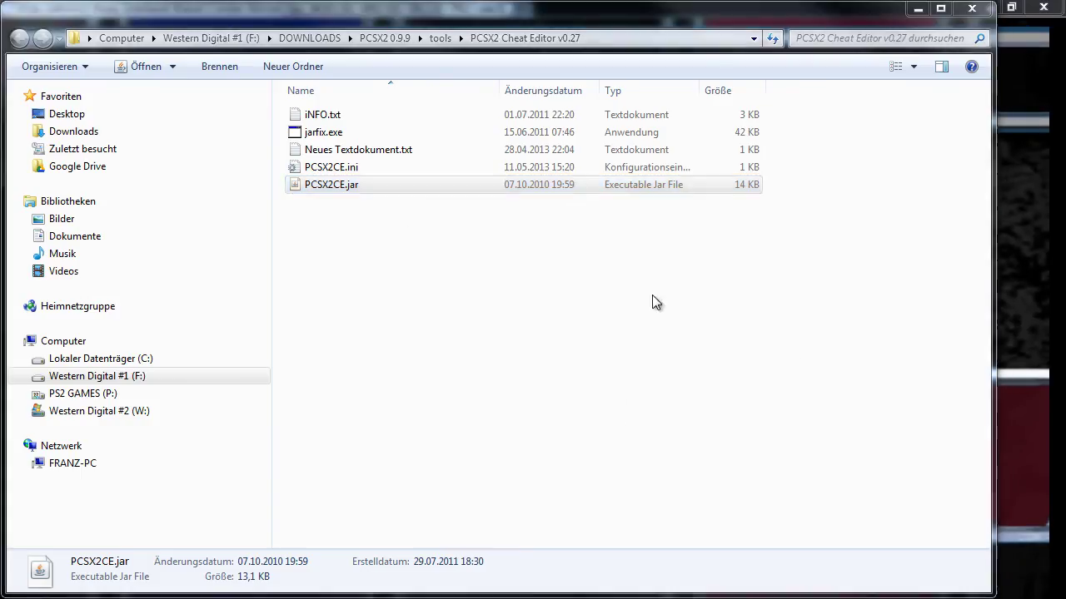
click(240, 519)
double_click(404, 248)
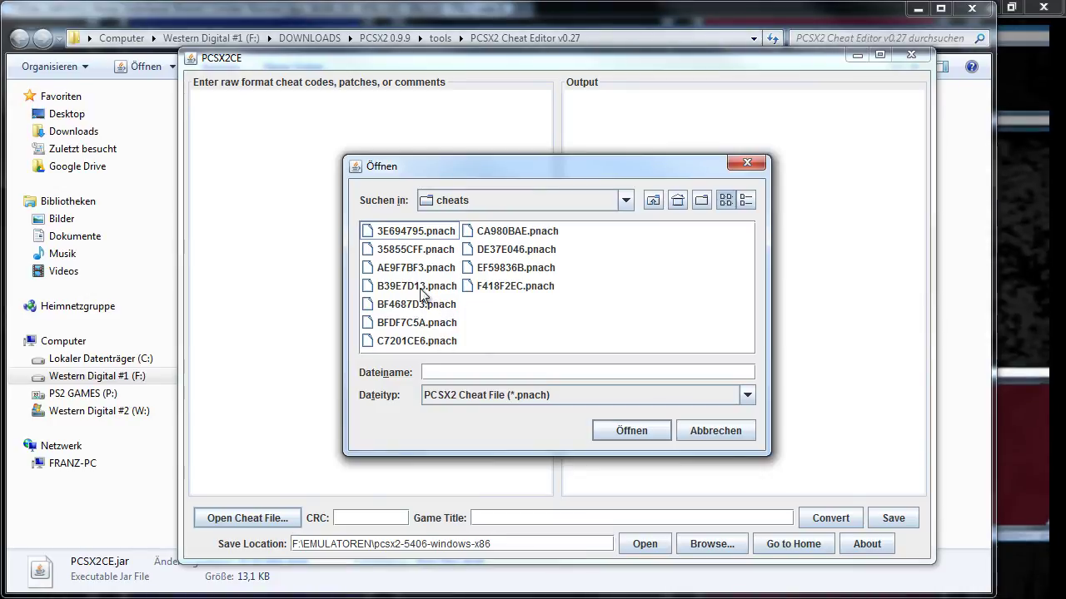
double_click(501, 233)
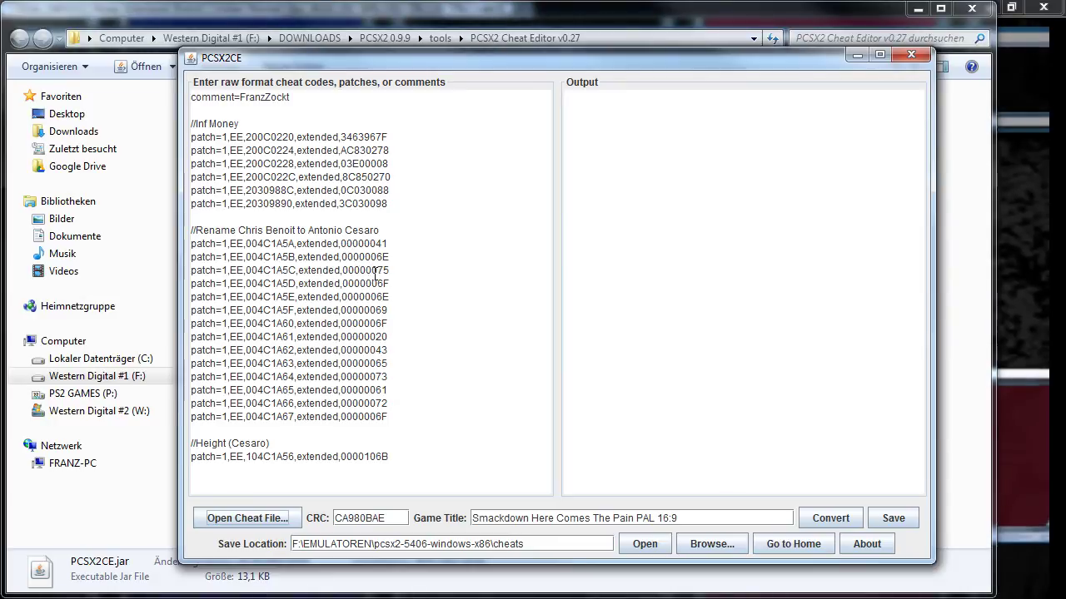
Look up the hex value for lowercase t on the Code X Text Modifiers page in Firefox, then minimize the browser
key(alt+Tab)
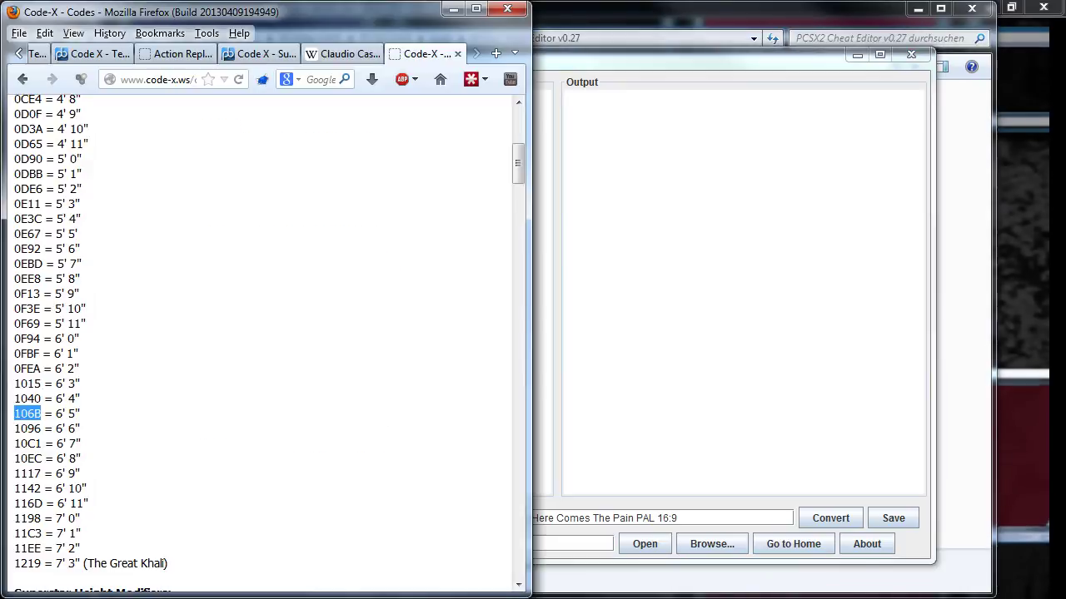
click(103, 59)
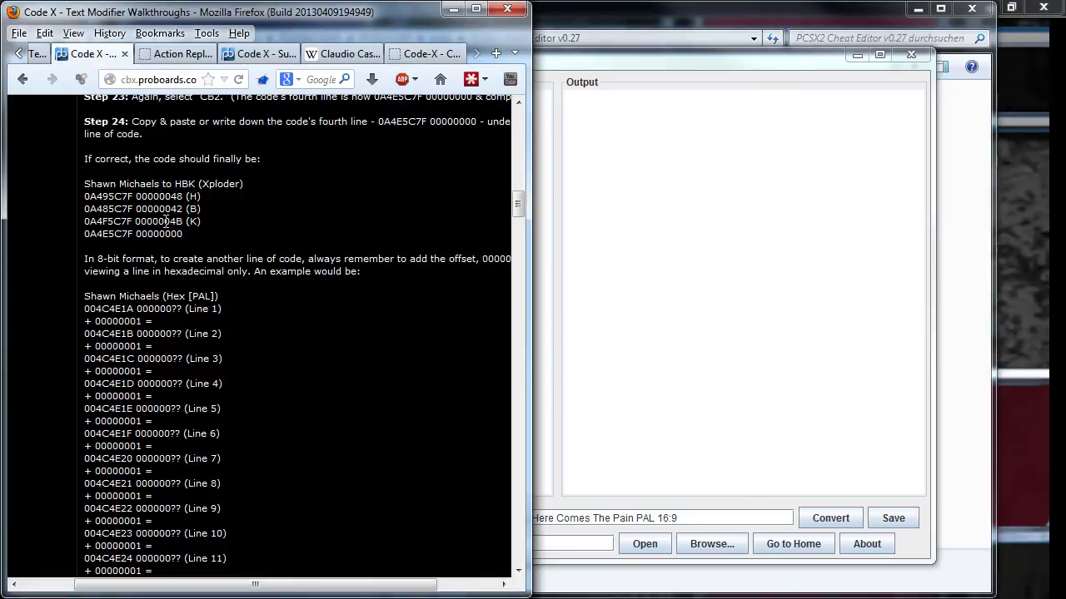
click(36, 54)
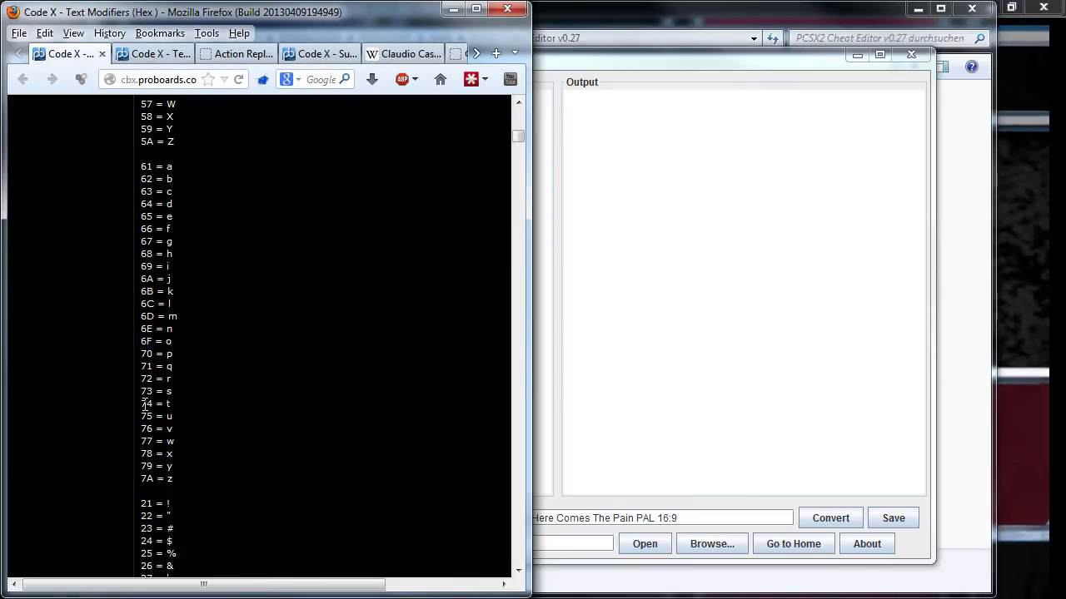
drag(144, 404, 154, 404)
click(453, 9)
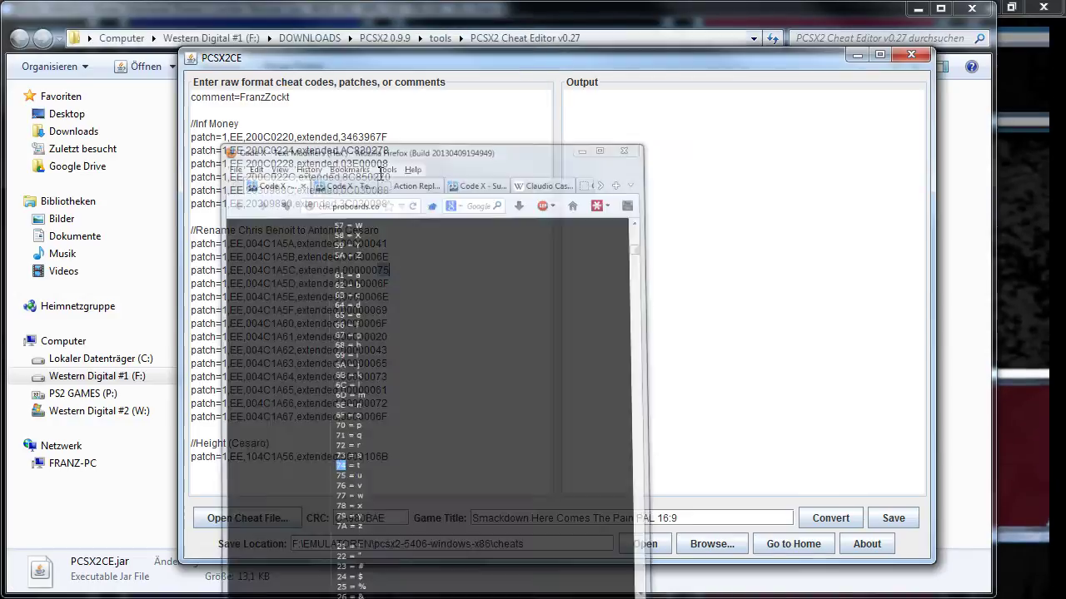
Change the value of the 004C1A5C patch line to 00000074, convert the codes and save the cheat file
drag(389, 268, 378, 272)
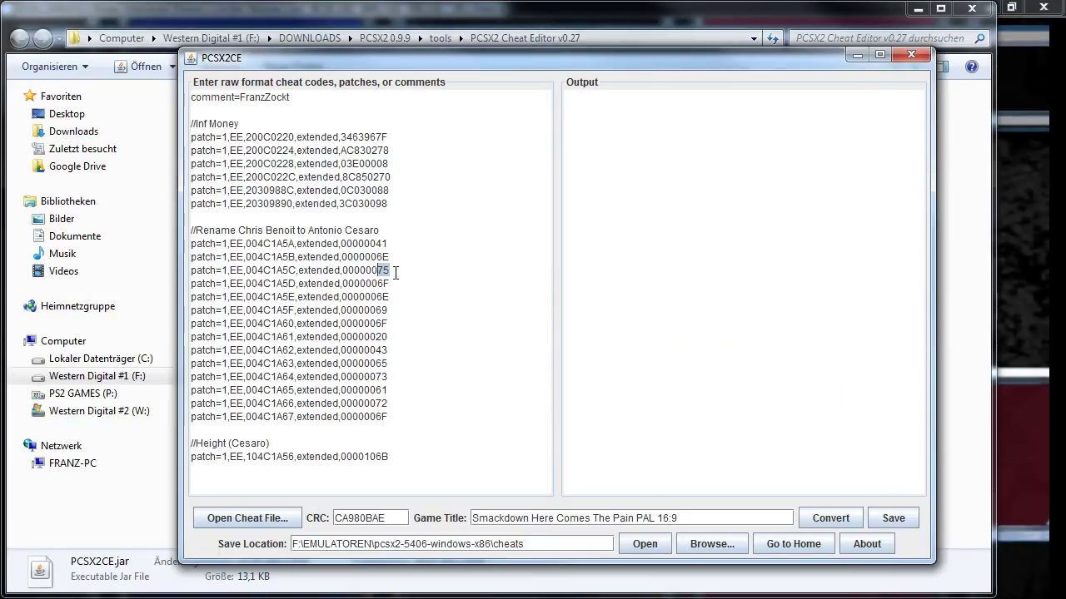
click(830, 518)
click(892, 518)
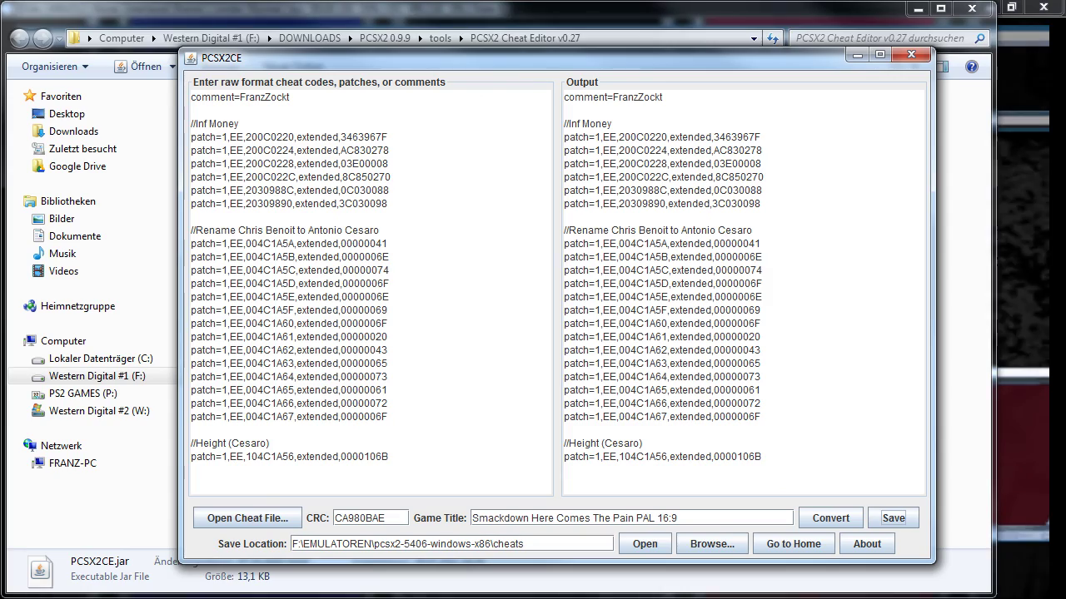
Return to the running game, reopen the one-player wrestler selection and browse to the renamed wrestler to check his name
click(1047, 223)
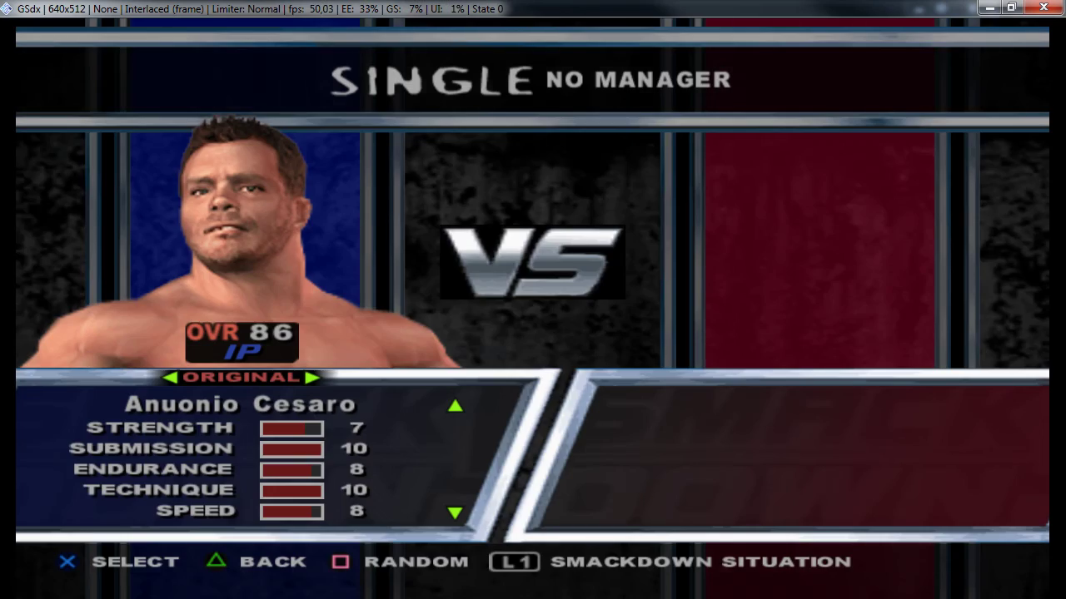
key(i)
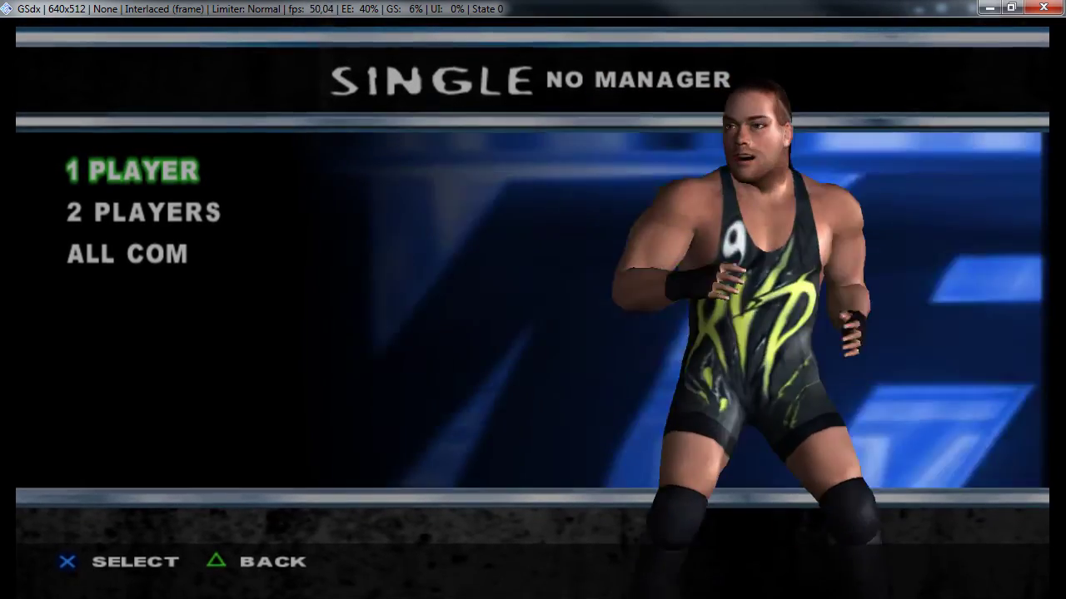
key(x)
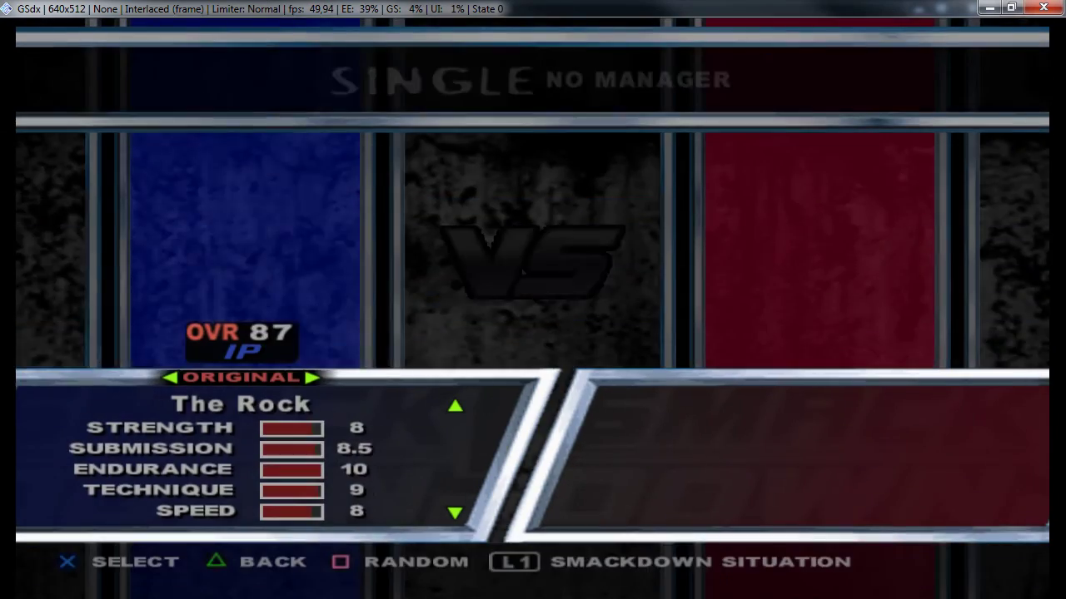
key(Up)
key(Up)
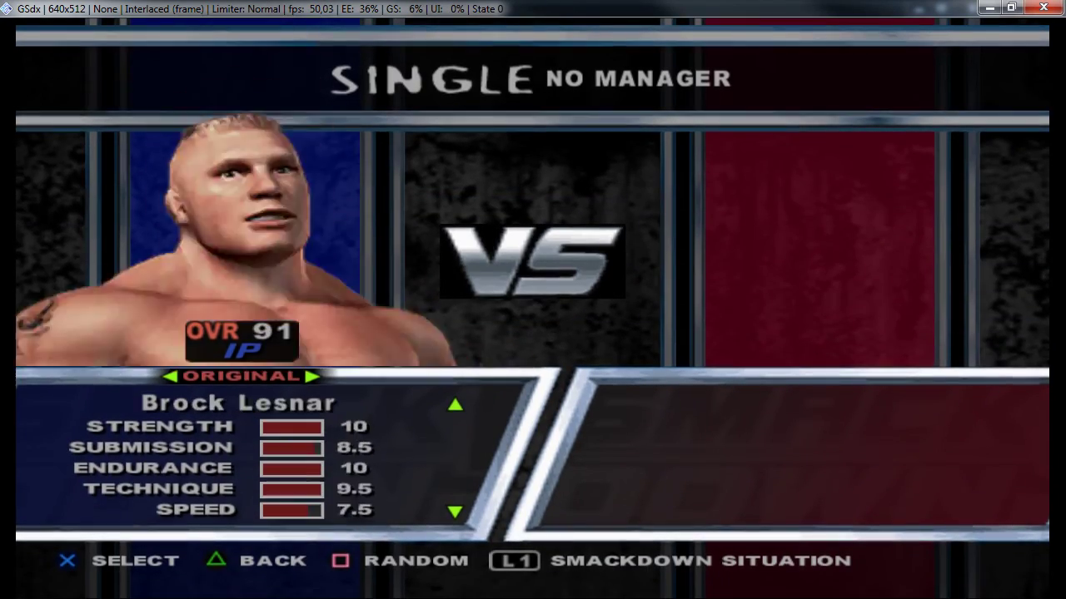
key(Up)
key(Down)
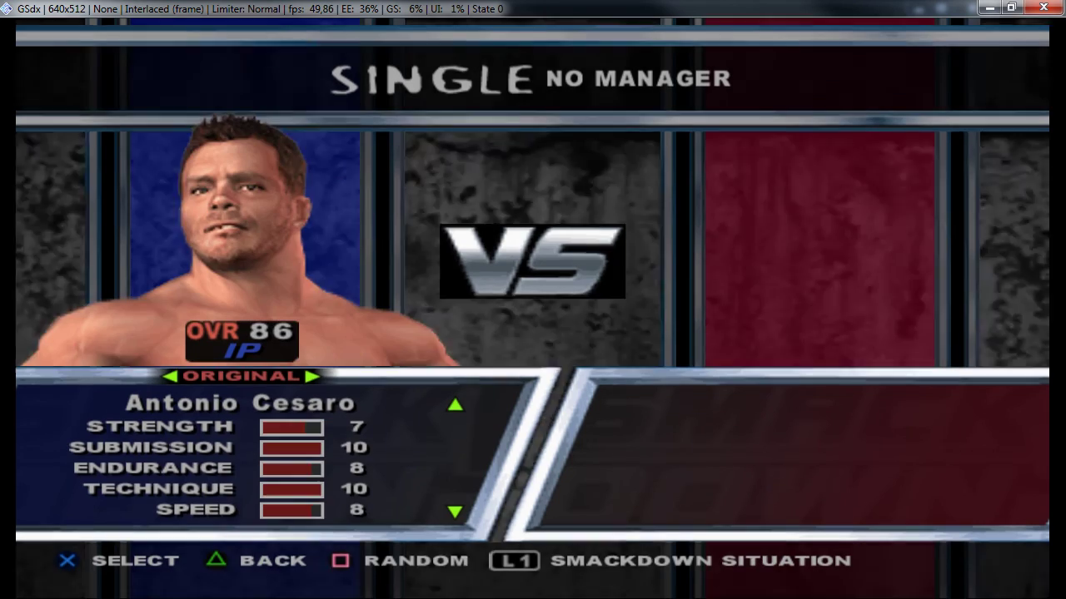
Select Antonio Cesaro against George Steele, choose the SmackDown! A arena and play the match
key(x)
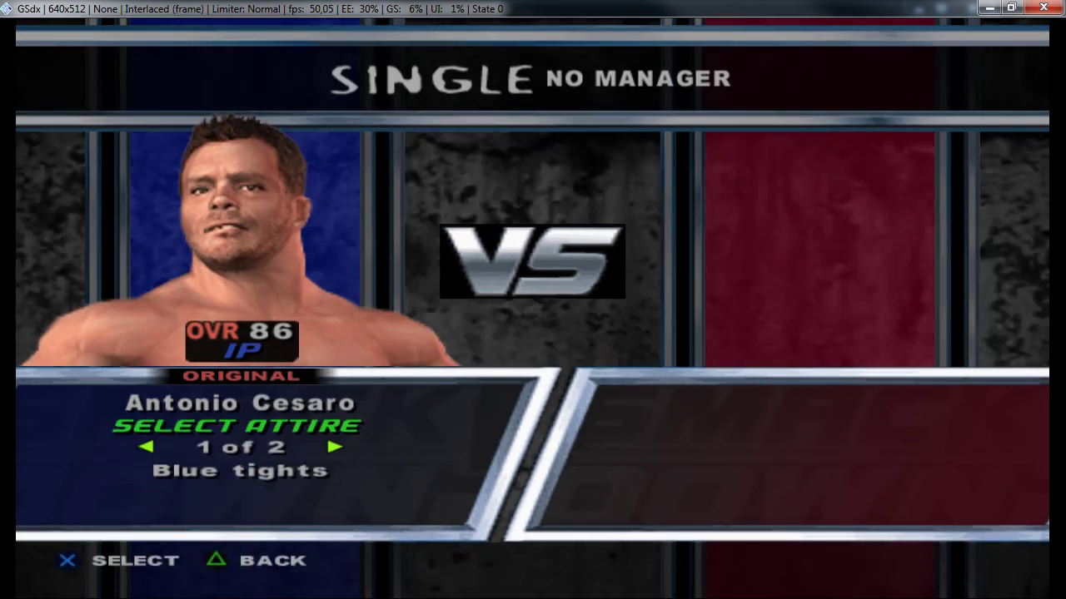
key(Return)
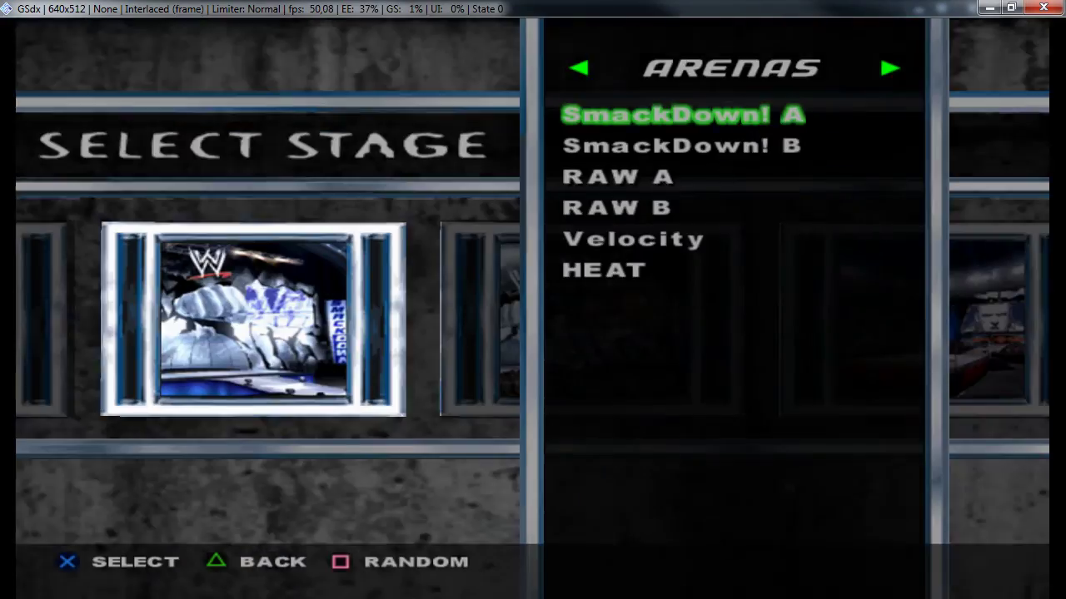
key(Return)
key(Right)
key(Left)
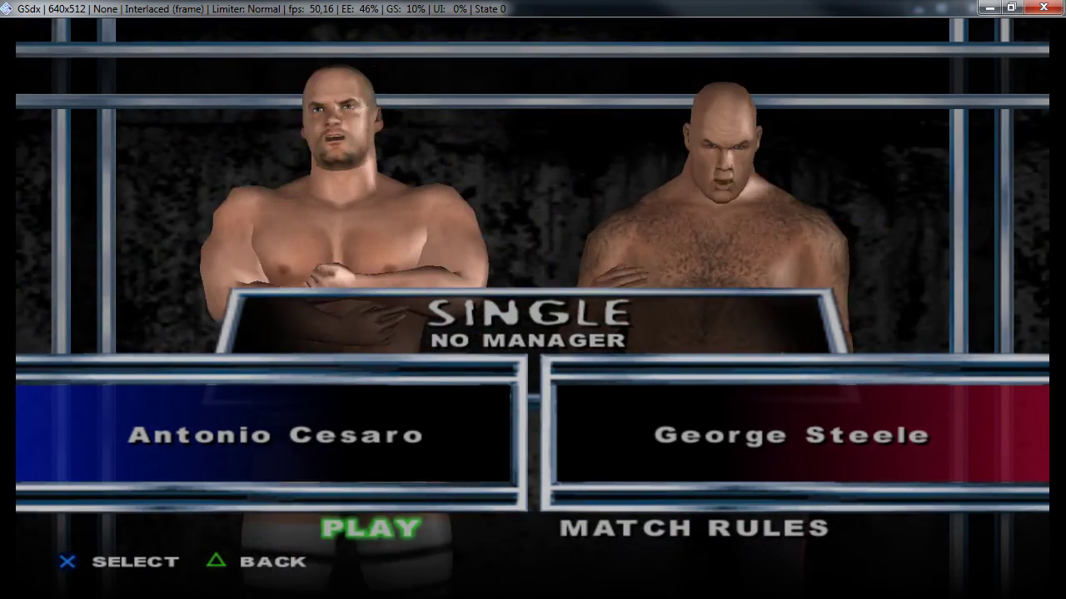
key(Right)
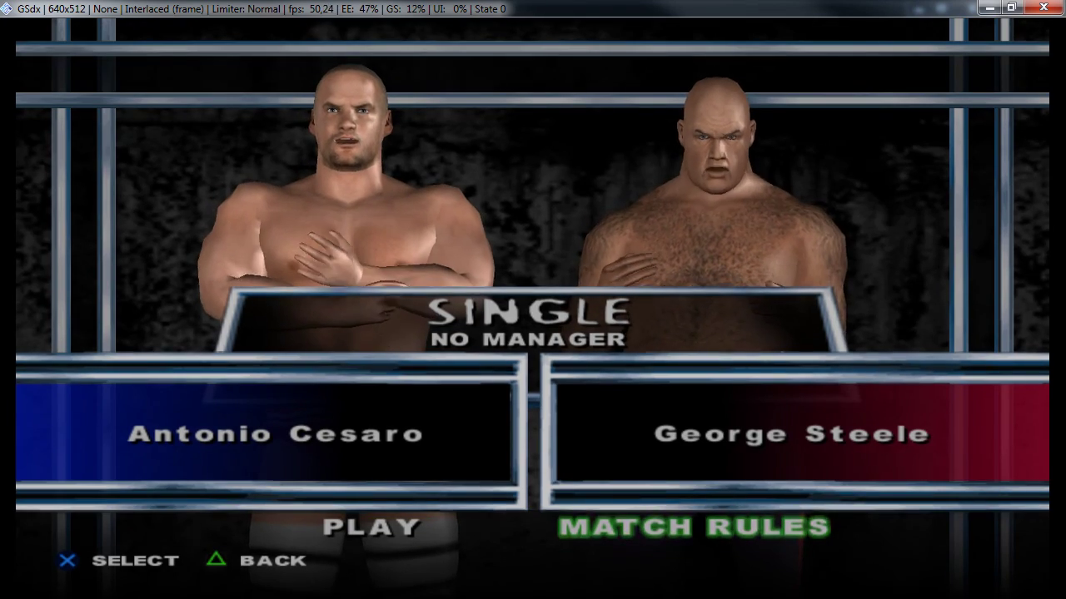
key(Left)
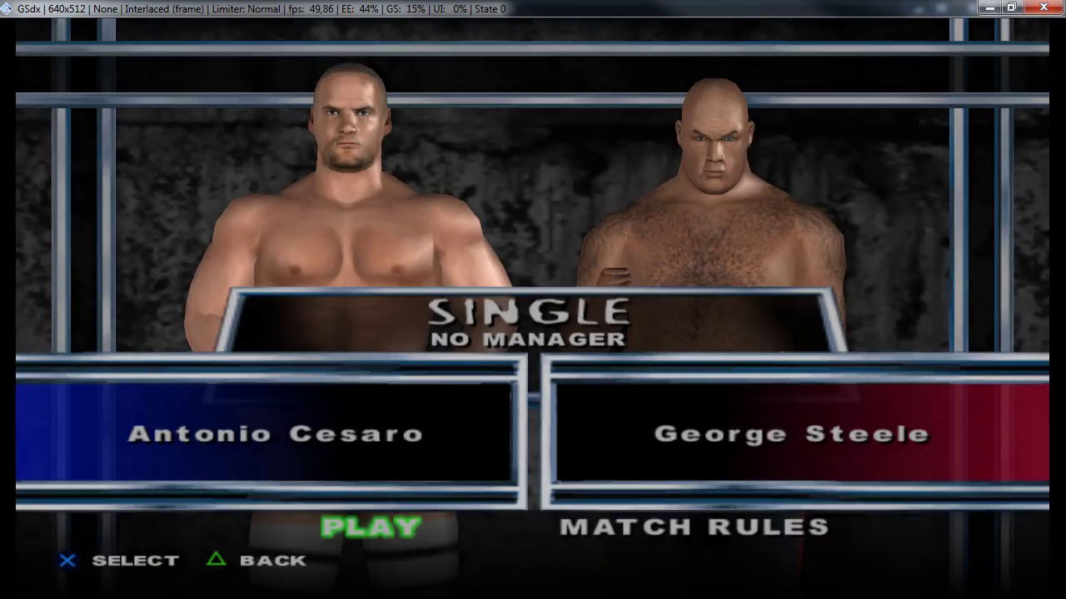
key(Return)
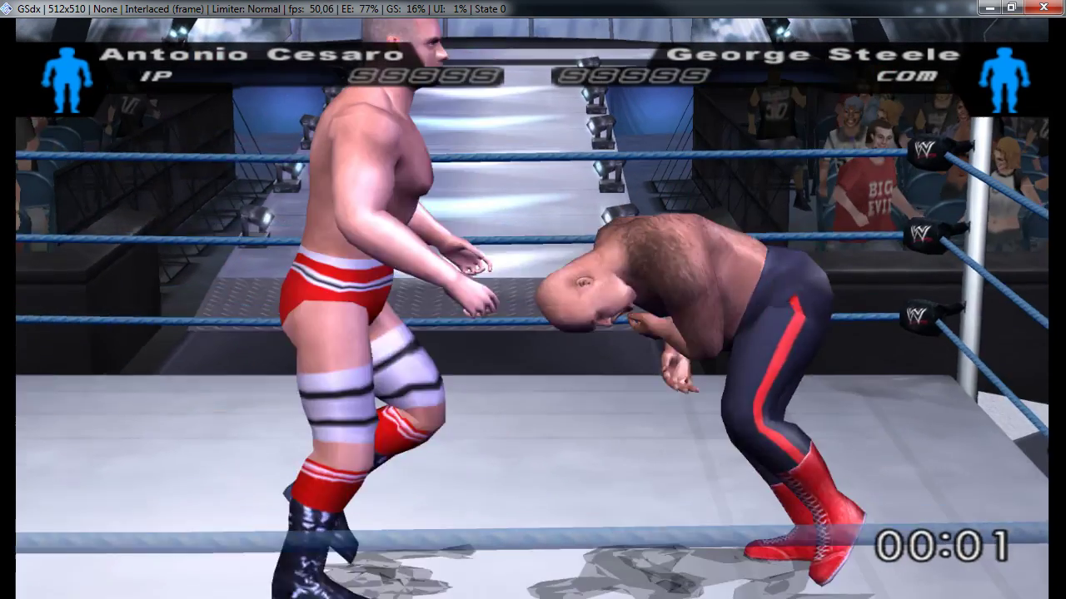
Leave the running match and minimize the cheat editor to bring up the emulator's console log
key(Return)
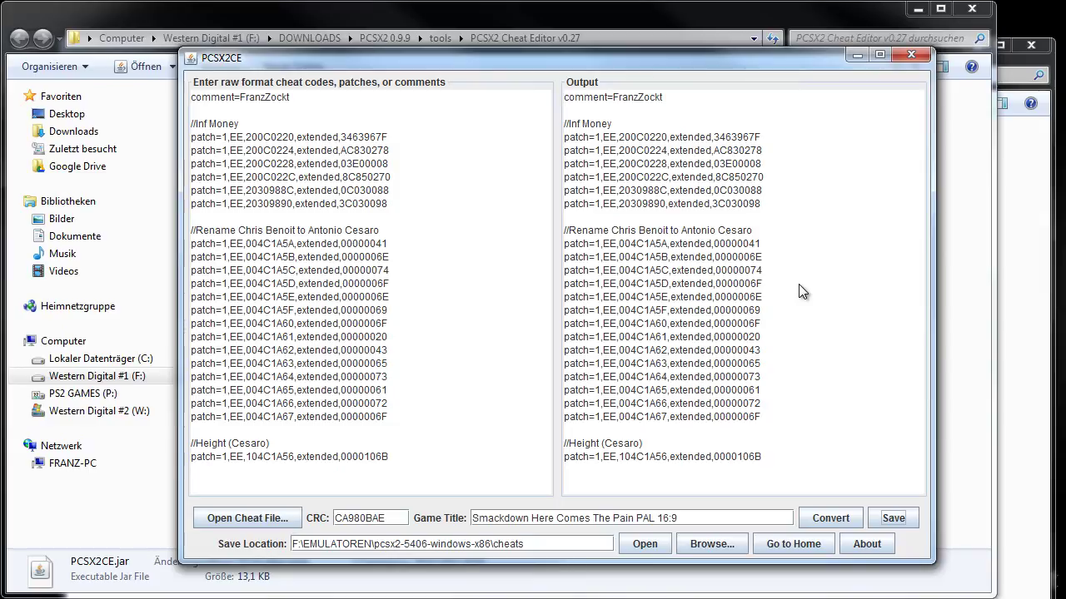
click(854, 56)
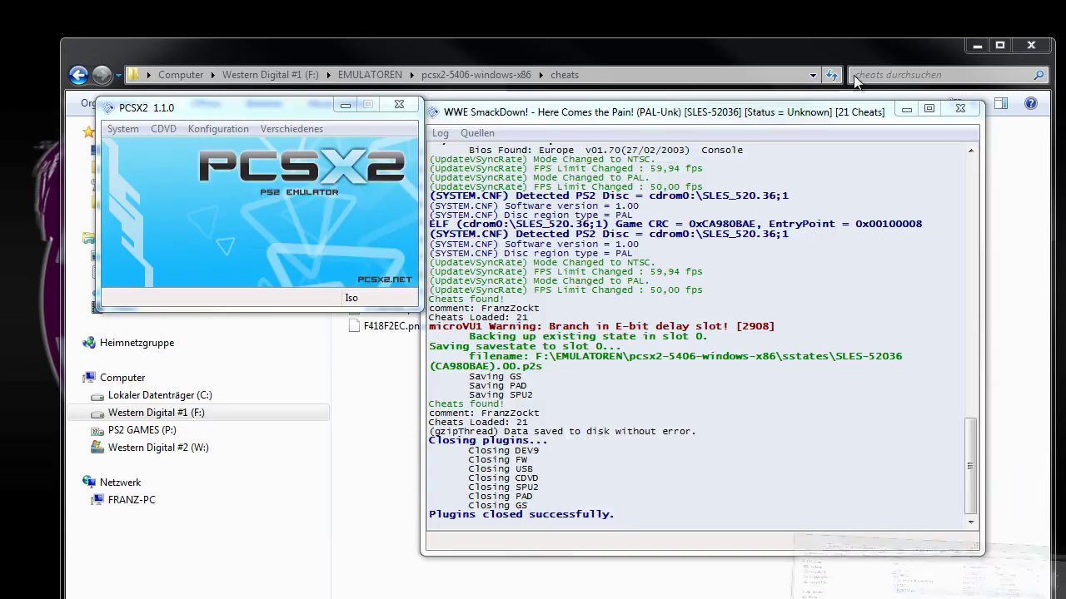